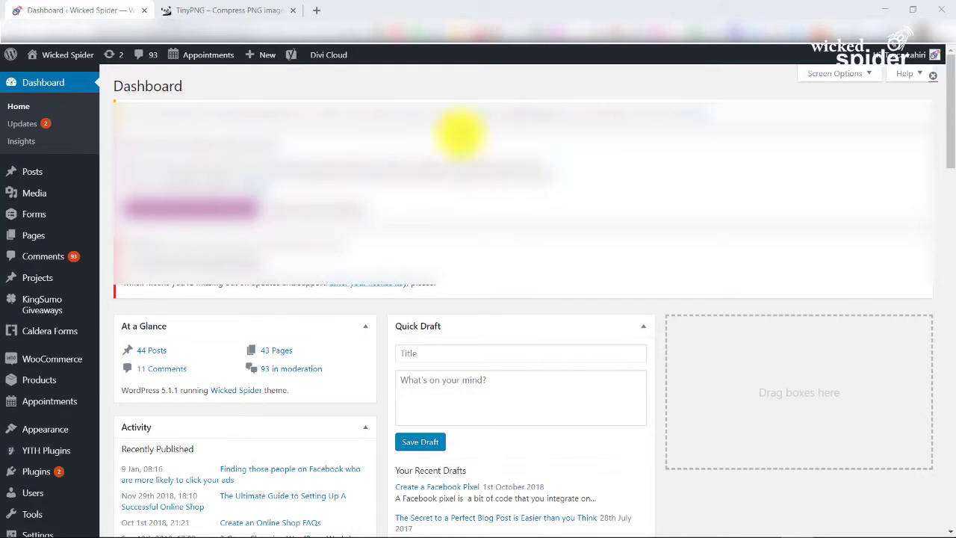
Step: Create a new blog post and switch its content editor to Visual mode
{"action": "mouse_move", "coordinate": [269, 60]}
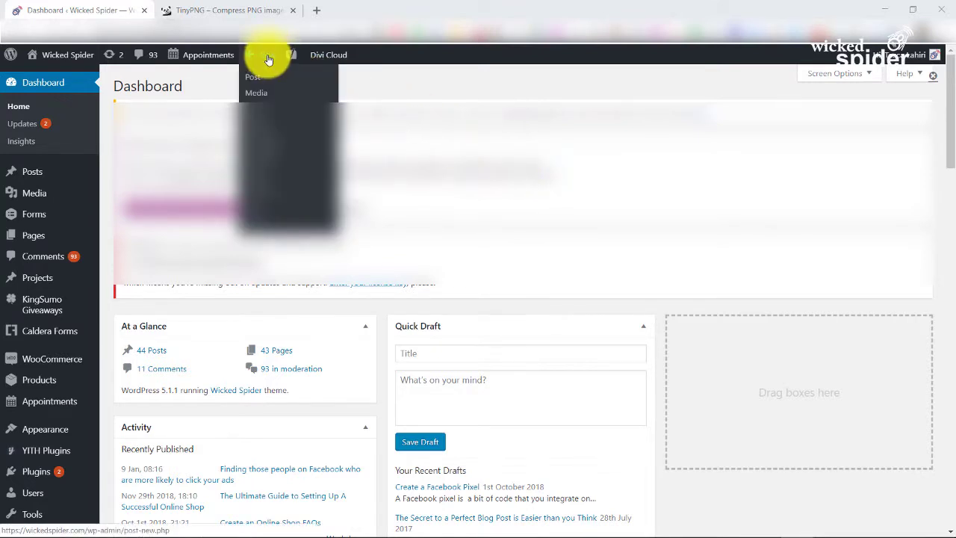
{"action": "left_click", "coordinate": [256, 79]}
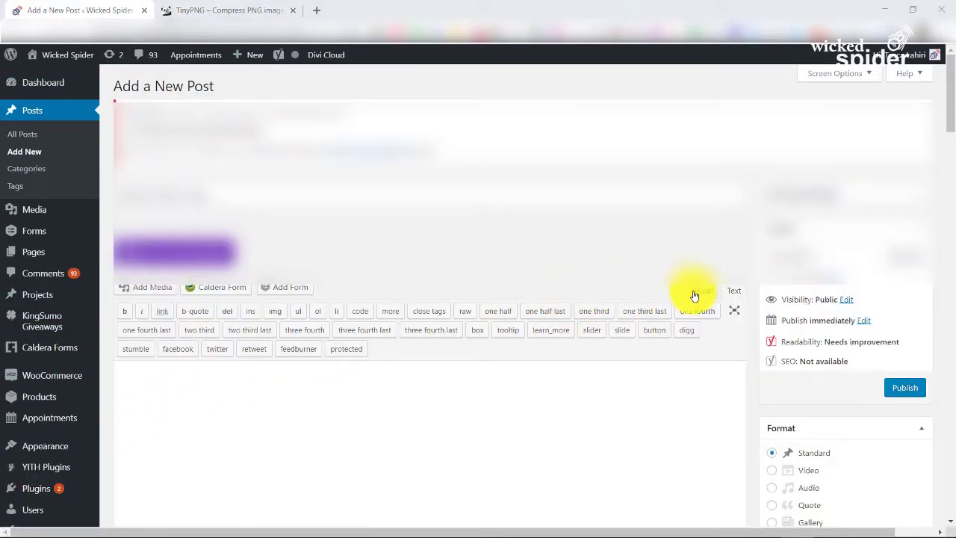
{"action": "left_click", "coordinate": [702, 292]}
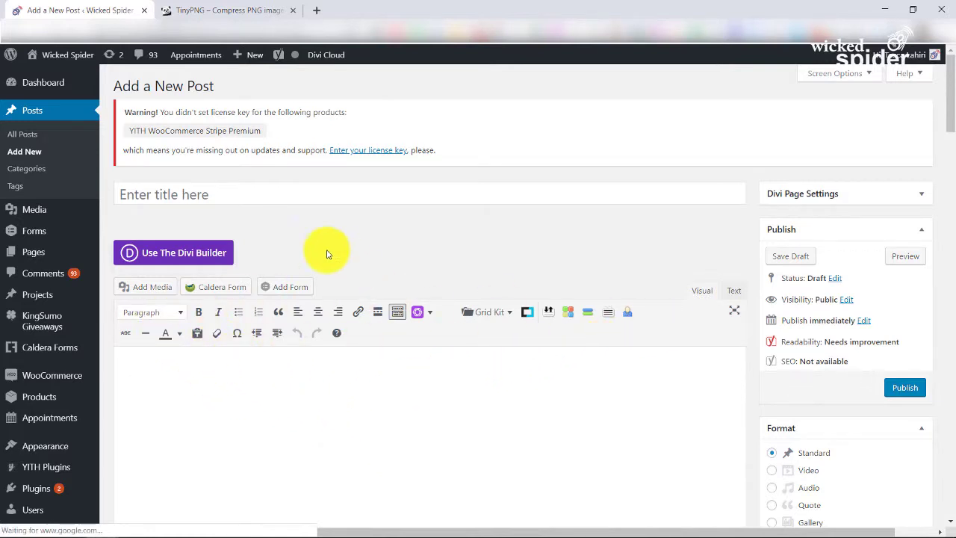
Step: Title the post "No SEO? No Hope?"
{"action": "left_click", "coordinate": [260, 199]}
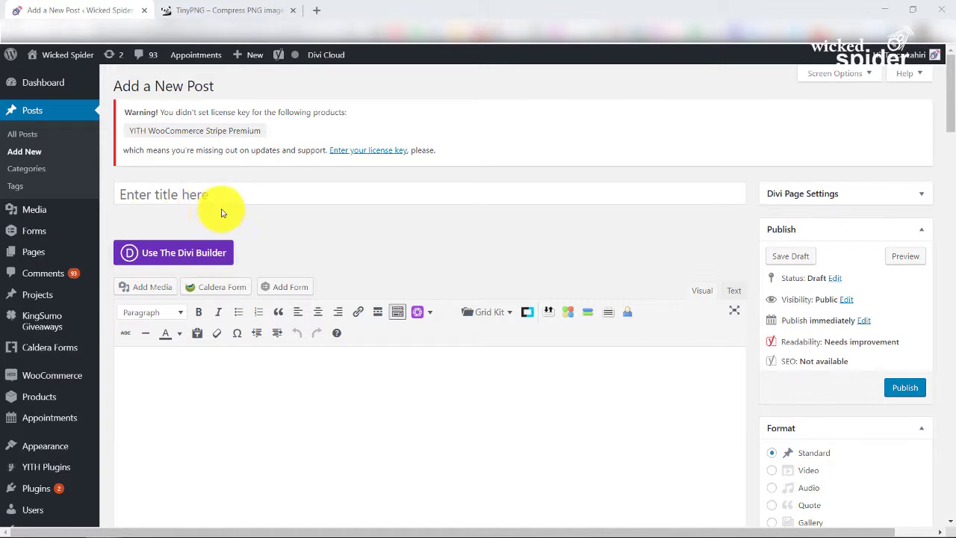
{"action": "left_click", "coordinate": [188, 194]}
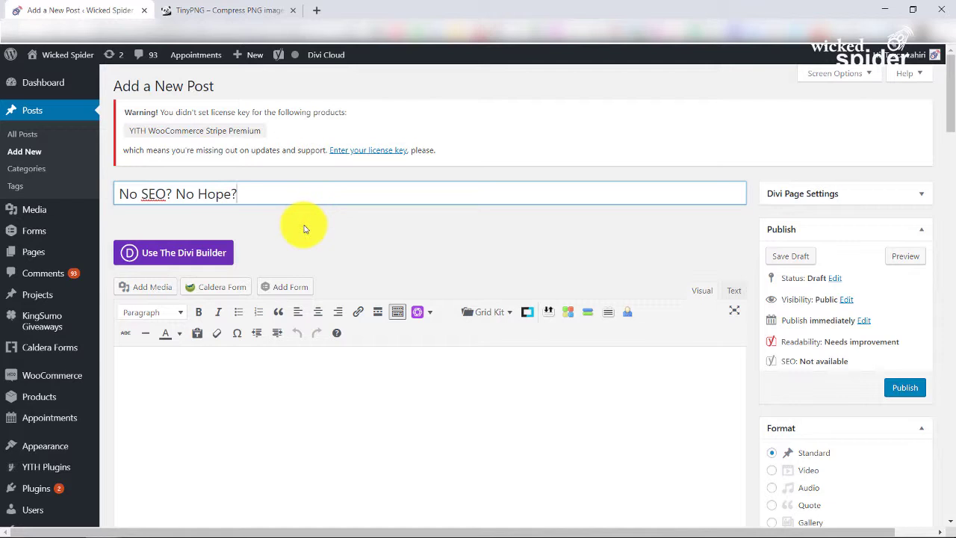
{"action": "left_click", "coordinate": [212, 369]}
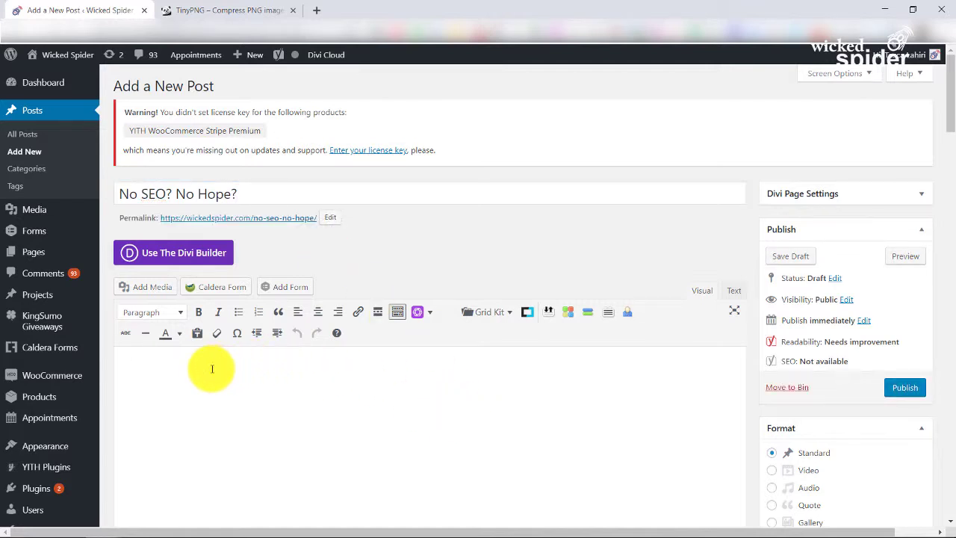
Step: Paste the copied article text into the empty post body
{"action": "scroll", "coordinate": [212, 368], "scroll_direction": "down", "scroll_amount": 3}
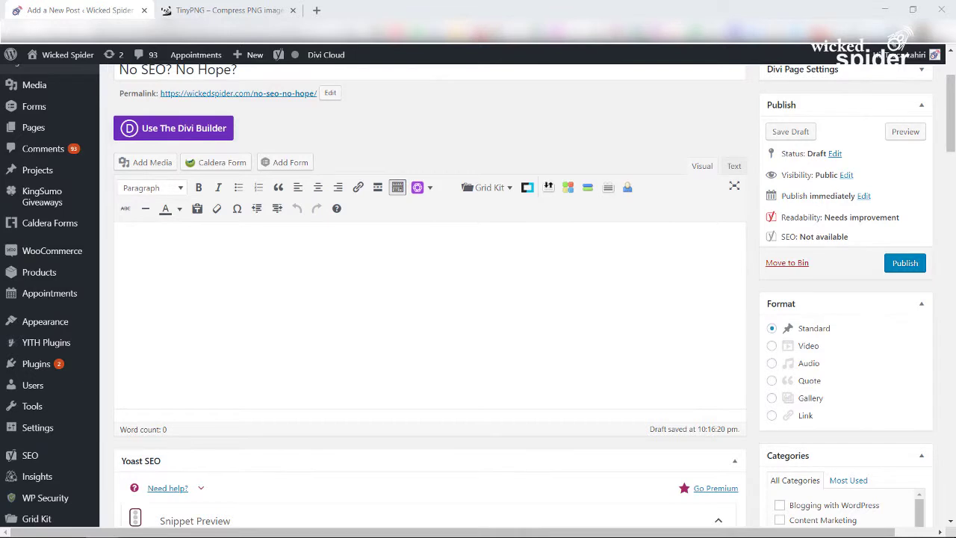
{"action": "scroll", "coordinate": [342, 320], "scroll_direction": "up", "scroll_amount": 3}
{"action": "scroll", "coordinate": [341, 363], "scroll_direction": "down", "scroll_amount": 1}
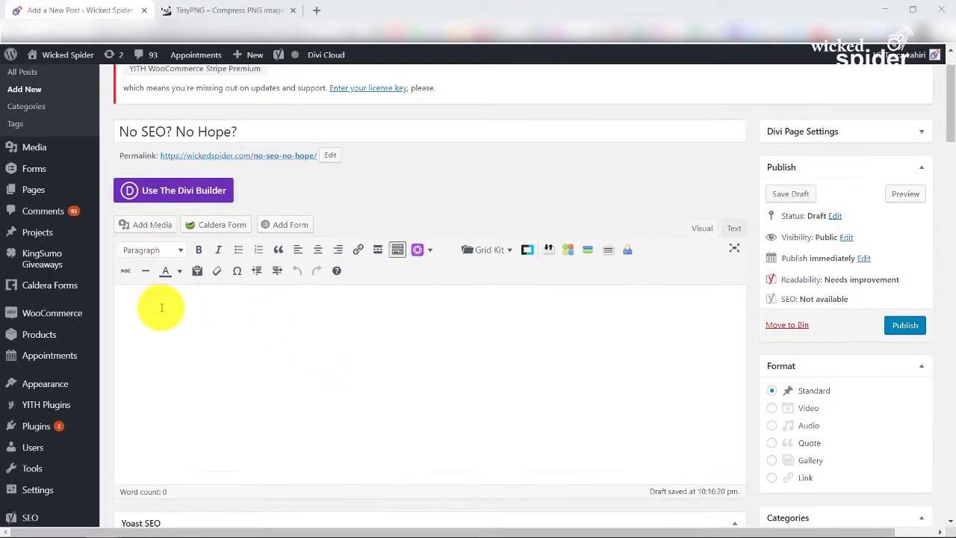
{"action": "left_click", "coordinate": [168, 306]}
{"action": "key", "text": "ctrl+v"}
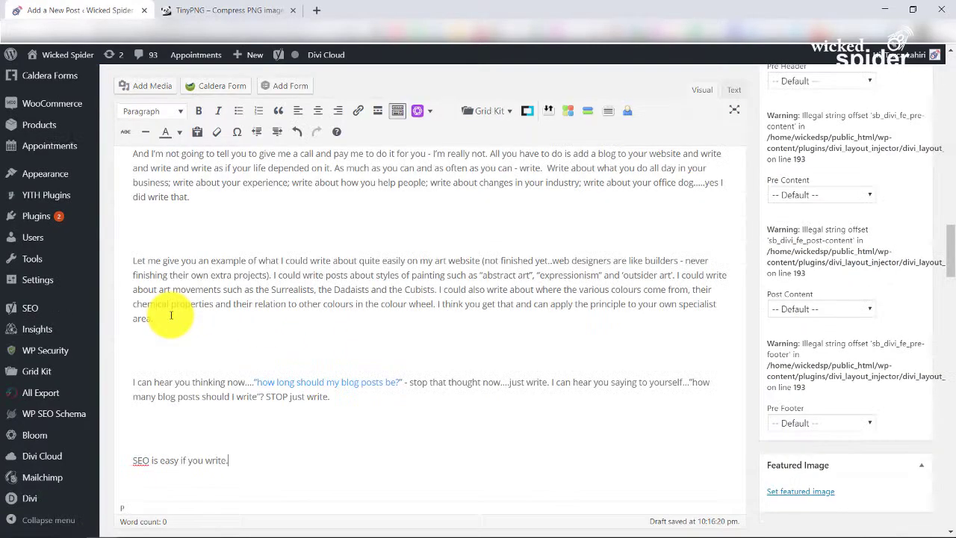
Step: Delete the blank lines after both paragraphs of the Introduction section
{"action": "scroll", "coordinate": [277, 320], "scroll_direction": "up", "scroll_amount": 10}
{"action": "scroll", "coordinate": [283, 322], "scroll_direction": "up", "scroll_amount": 10}
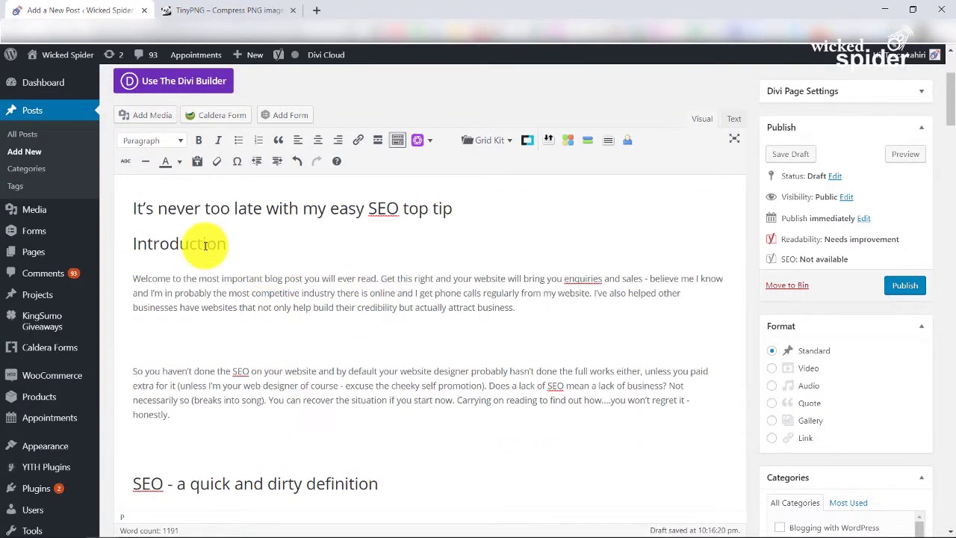
{"action": "left_click", "coordinate": [146, 329]}
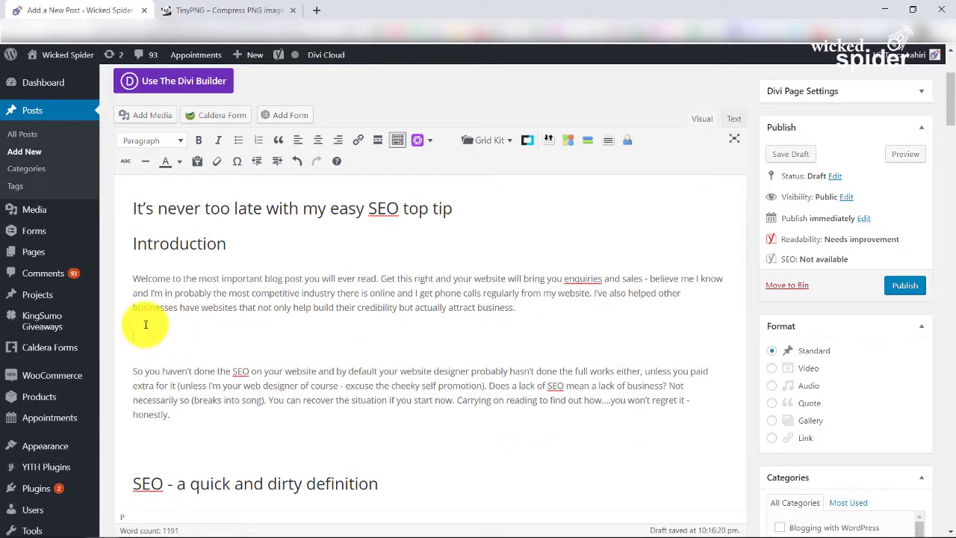
{"action": "key", "text": "Delete"}
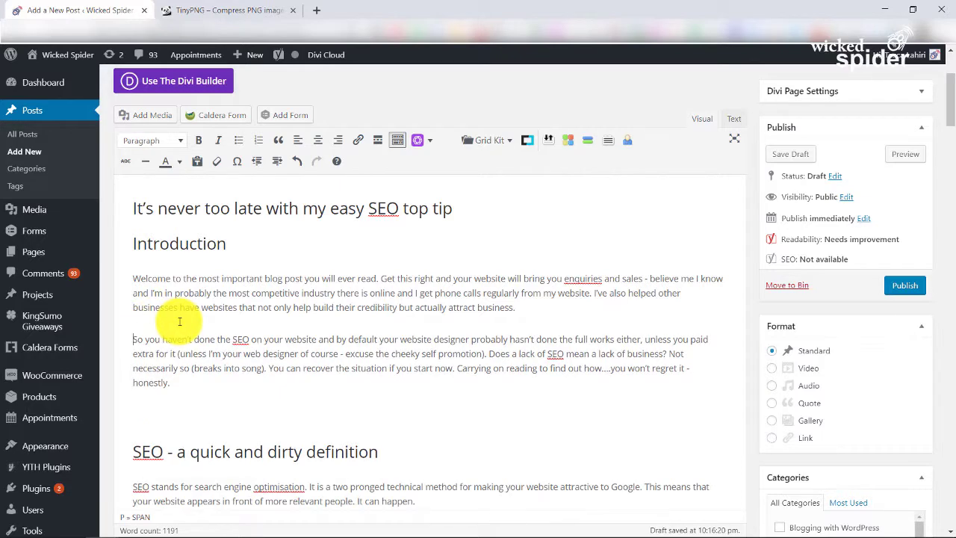
{"action": "left_click", "coordinate": [161, 407]}
{"action": "key", "text": "Delete"}
Step: Delete the blank lines after each paragraph in the "SEO - a quick and dirty definition" section
{"action": "scroll", "coordinate": [170, 406], "scroll_direction": "down", "scroll_amount": 1}
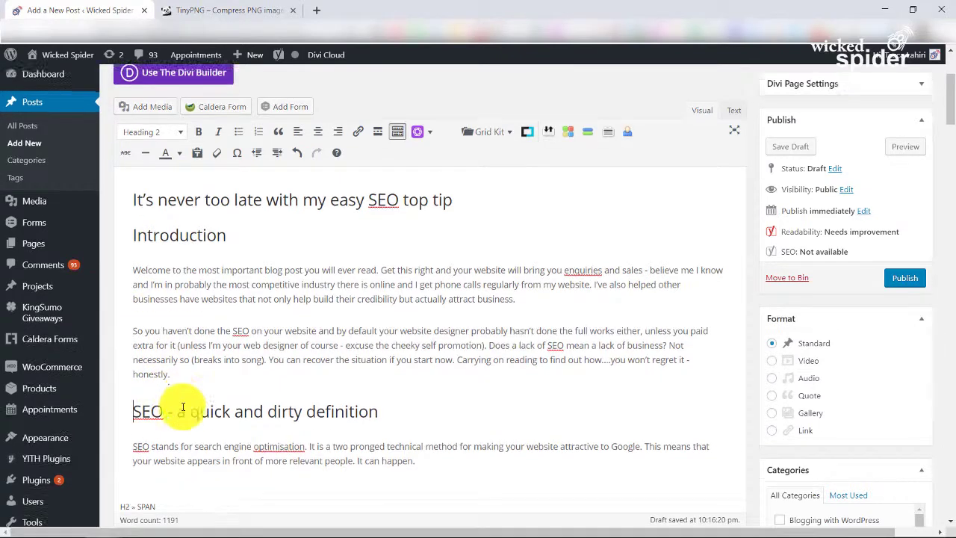
{"action": "left_click", "coordinate": [149, 432]}
{"action": "key", "text": "Delete"}
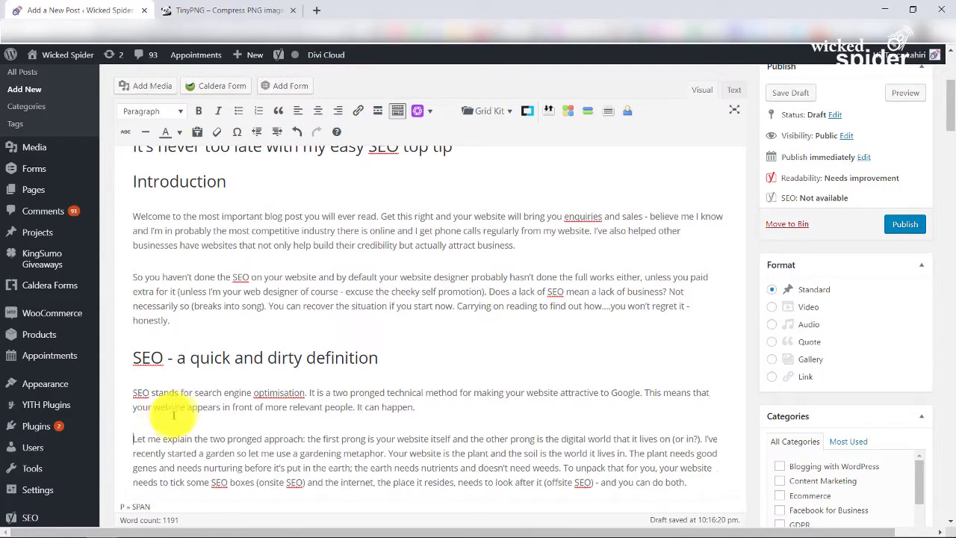
{"action": "scroll", "coordinate": [159, 407], "scroll_direction": "down", "scroll_amount": 2}
{"action": "key", "text": "Delete"}
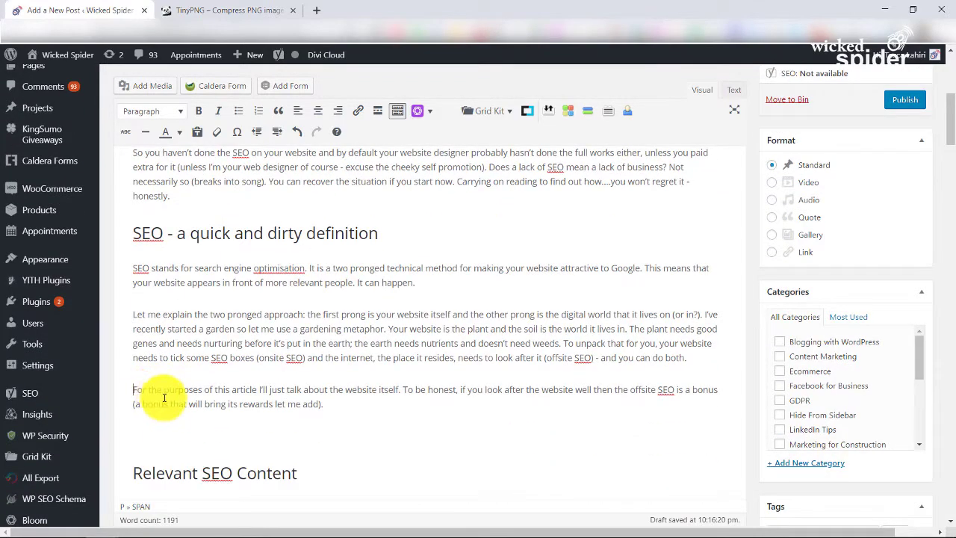
{"action": "scroll", "coordinate": [162, 344], "scroll_direction": "down", "scroll_amount": 2}
{"action": "key", "text": "Delete"}
Step: Delete the blank lines after the paragraphs under "Relevant SEO Content" and "Relevant SEO Image Names"
{"action": "scroll", "coordinate": [161, 351], "scroll_direction": "down", "scroll_amount": 2}
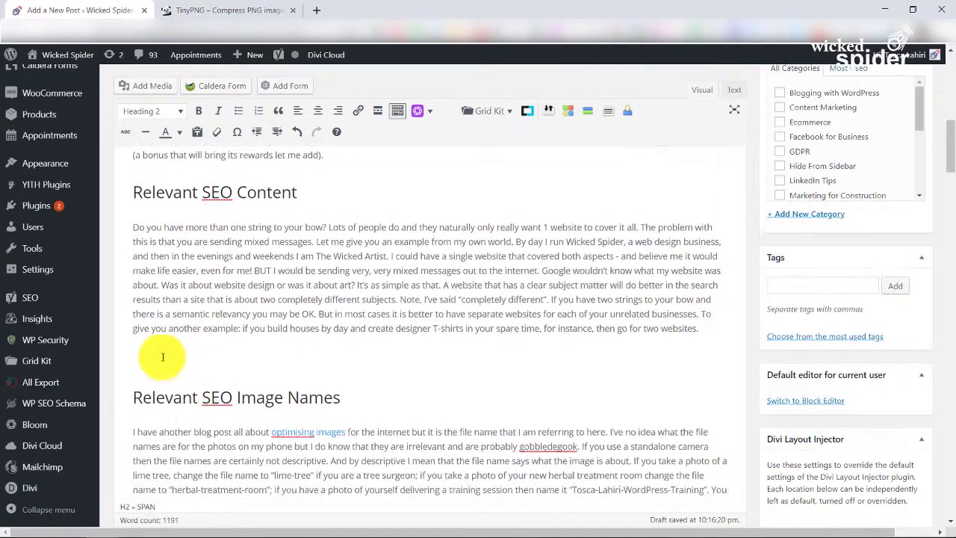
{"action": "key", "text": "Delete"}
{"action": "scroll", "coordinate": [161, 366], "scroll_direction": "down", "scroll_amount": 2}
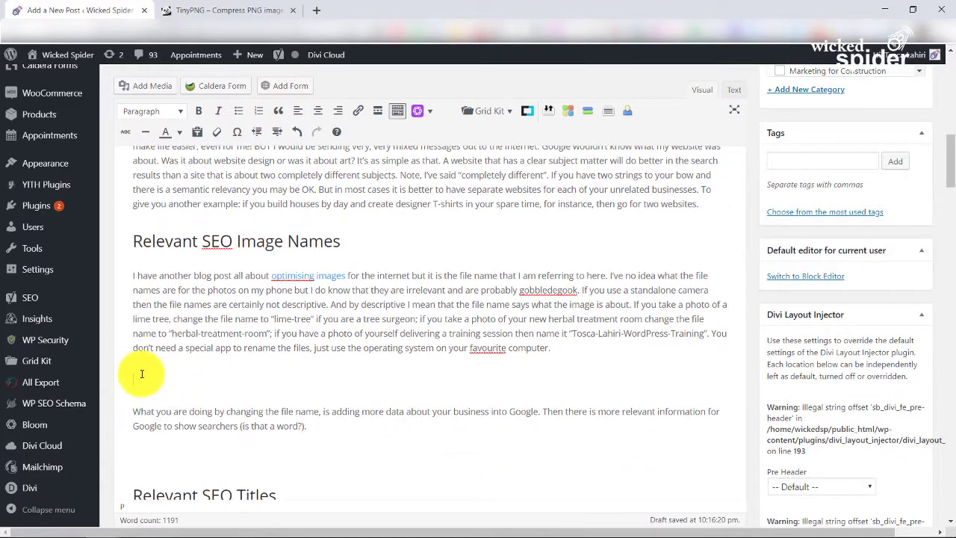
{"action": "left_click", "coordinate": [182, 386]}
{"action": "key", "text": "Delete"}
{"action": "scroll", "coordinate": [182, 386], "scroll_direction": "down", "scroll_amount": 2}
{"action": "left_click", "coordinate": [142, 299]}
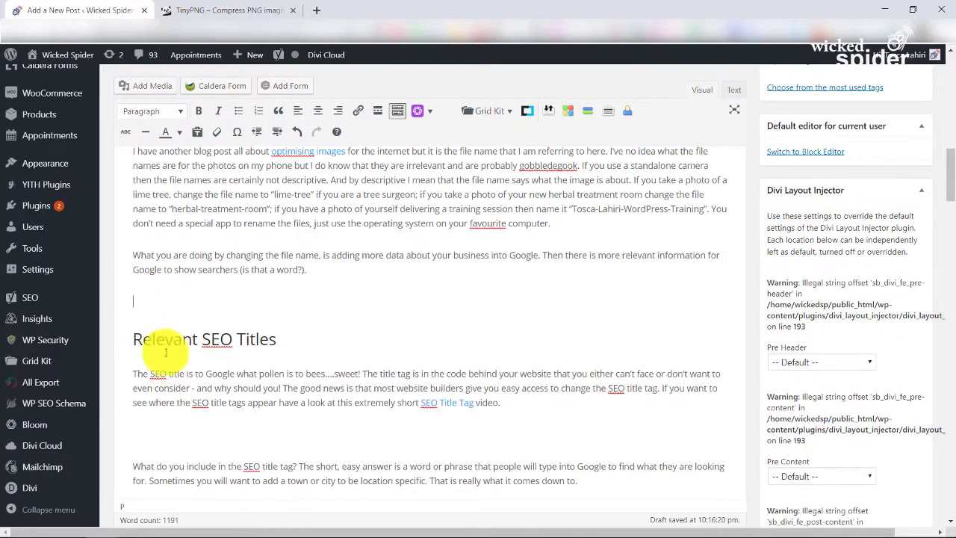
{"action": "key", "text": "Delete"}
Step: Delete the blank lines after both paragraphs in the "Relevant SEO Titles" section
{"action": "left_click", "coordinate": [150, 396]}
{"action": "key", "text": "Delete"}
{"action": "scroll", "coordinate": [150, 396], "scroll_direction": "down", "scroll_amount": 2}
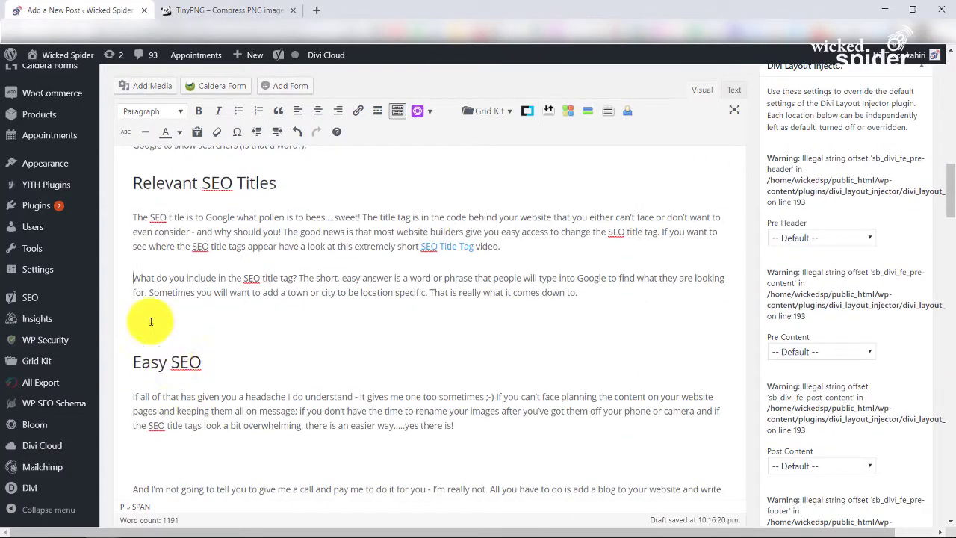
{"action": "key", "text": "Delete"}
Step: Delete the blank lines between the paragraphs of the "Easy SEO" section, down to the closing sentence
{"action": "scroll", "coordinate": [157, 344], "scroll_direction": "down", "scroll_amount": 2}
{"action": "left_click", "coordinate": [150, 301]}
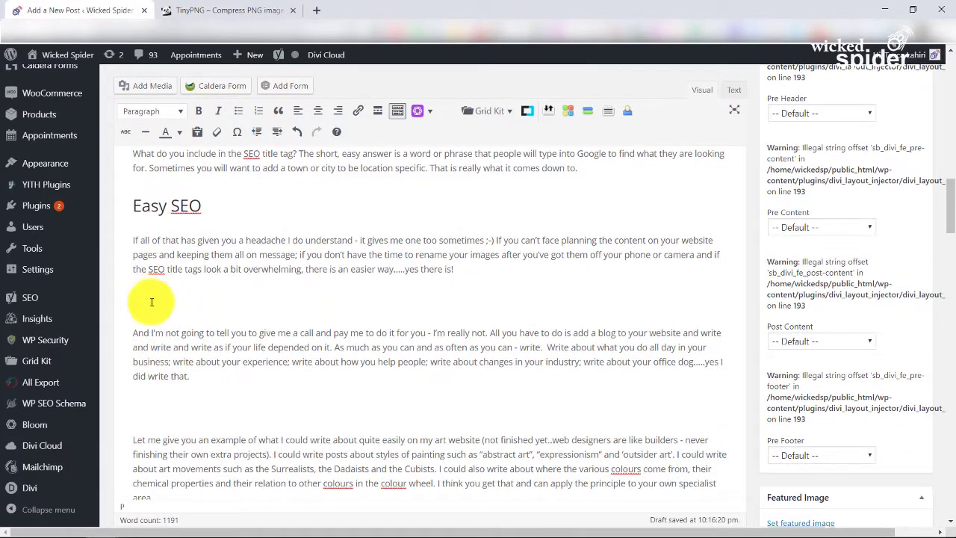
{"action": "key", "text": "Delete"}
{"action": "key", "text": "Delete"}
{"action": "scroll", "coordinate": [176, 376], "scroll_direction": "down", "scroll_amount": 1}
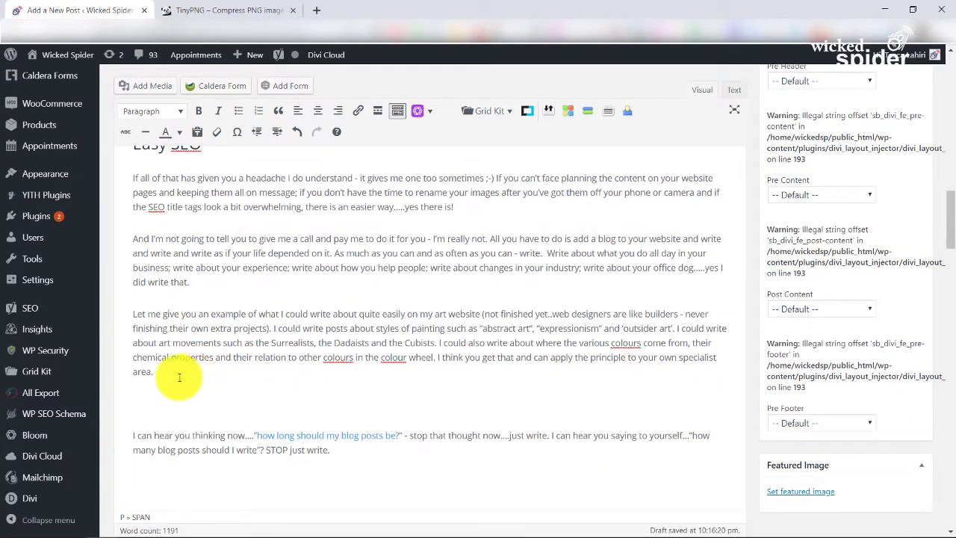
{"action": "left_click", "coordinate": [143, 392]}
{"action": "key", "text": "Delete"}
{"action": "scroll", "coordinate": [149, 388], "scroll_direction": "down", "scroll_amount": 1}
{"action": "key", "text": "Delete"}
{"action": "scroll", "coordinate": [192, 384], "scroll_direction": "down", "scroll_amount": 3}
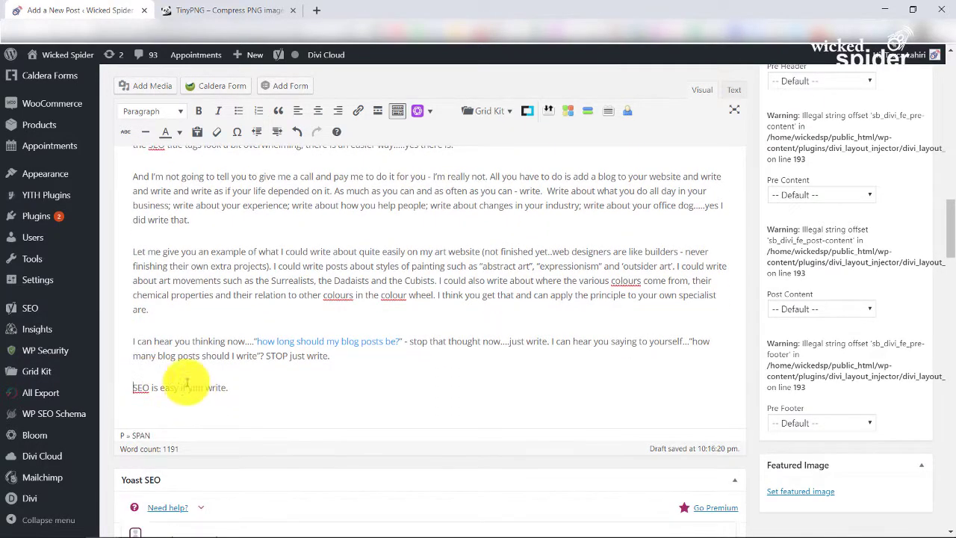
Step: Review the headings and paragraph spacing throughout the whole post, looking for a suitable place for an image
{"action": "scroll", "coordinate": [224, 380], "scroll_direction": "up", "scroll_amount": 4}
{"action": "scroll", "coordinate": [255, 374], "scroll_direction": "up", "scroll_amount": 20}
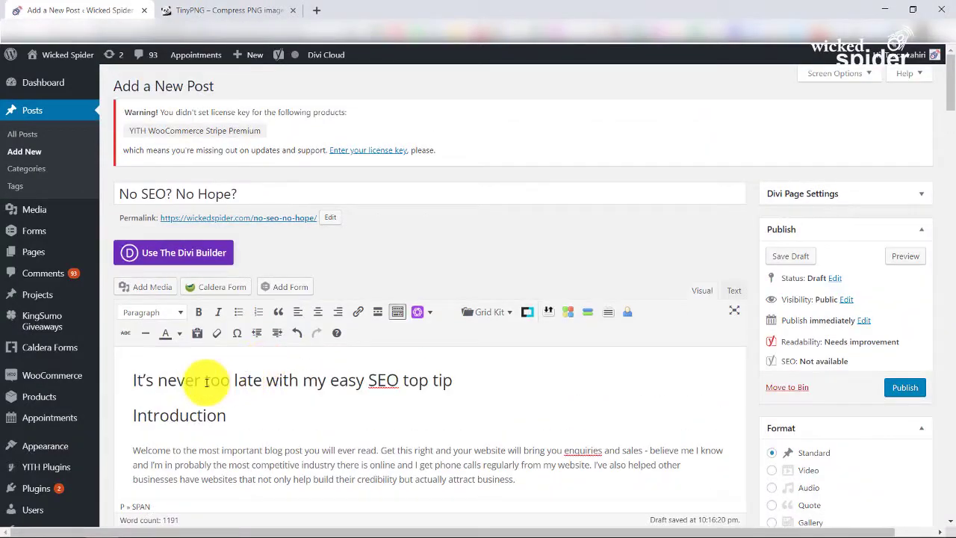
{"action": "scroll", "coordinate": [284, 366], "scroll_direction": "down", "scroll_amount": 1}
{"action": "scroll", "coordinate": [314, 355], "scroll_direction": "down", "scroll_amount": 2}
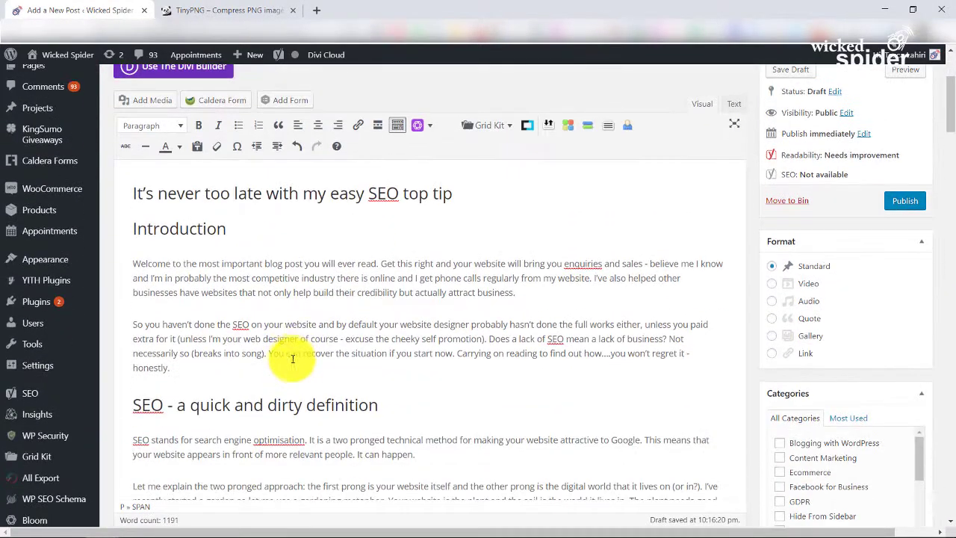
{"action": "left_click", "coordinate": [200, 234]}
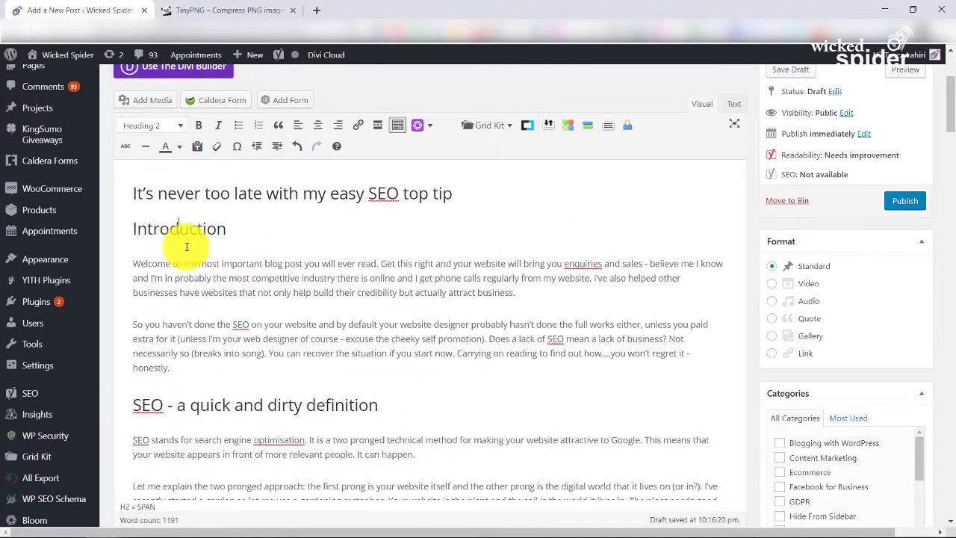
{"action": "scroll", "coordinate": [224, 299], "scroll_direction": "down", "scroll_amount": 1}
{"action": "scroll", "coordinate": [237, 343], "scroll_direction": "down", "scroll_amount": 1}
{"action": "scroll", "coordinate": [236, 343], "scroll_direction": "up", "scroll_amount": 2}
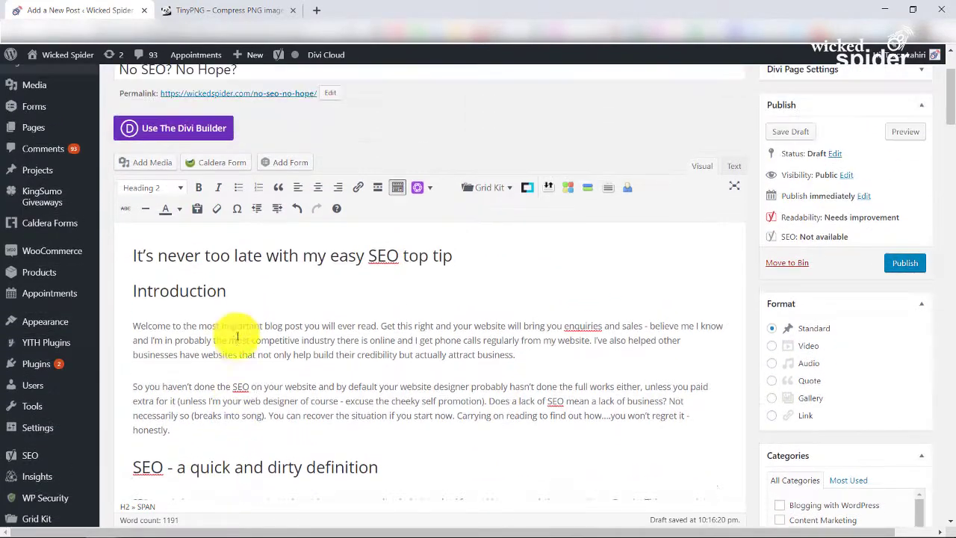
{"action": "scroll", "coordinate": [166, 297], "scroll_direction": "down", "scroll_amount": 2}
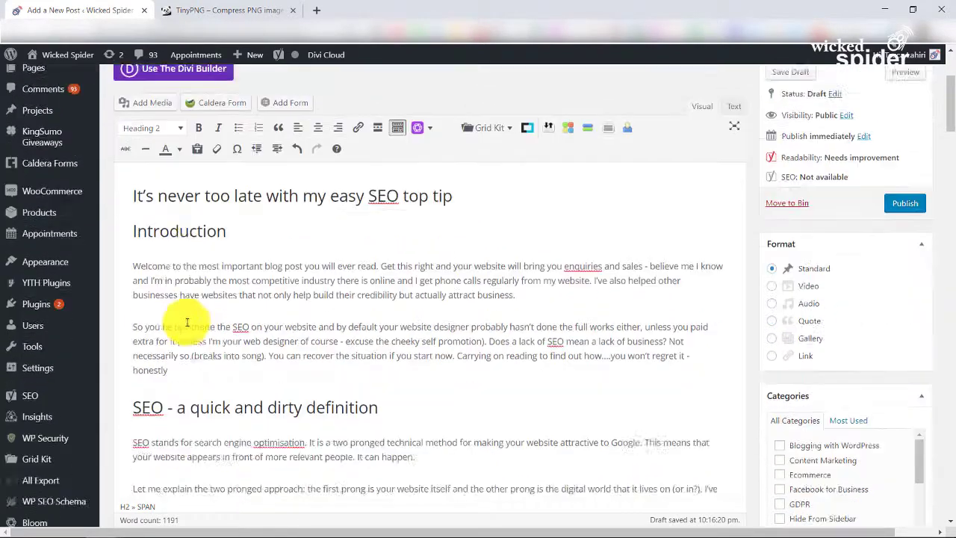
{"action": "scroll", "coordinate": [184, 340], "scroll_direction": "down", "scroll_amount": 4}
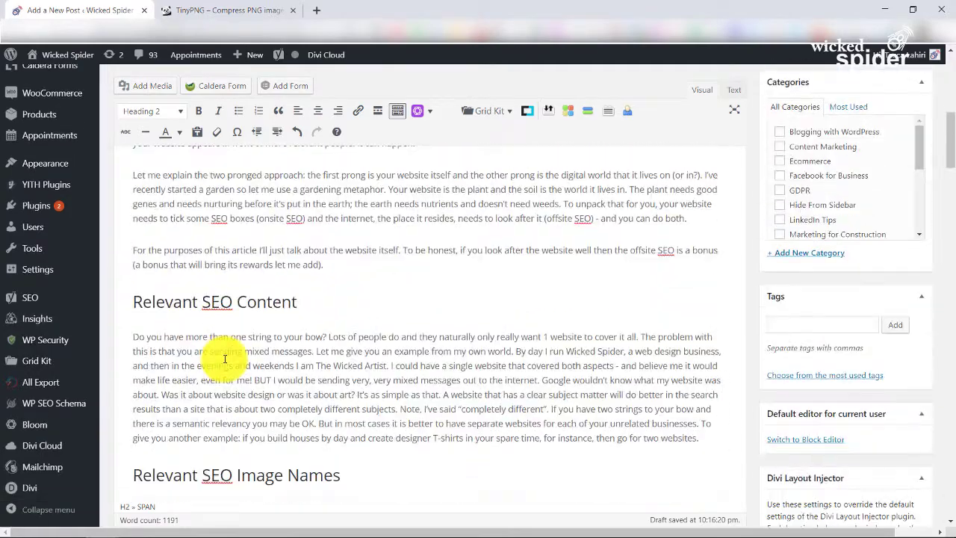
{"action": "scroll", "coordinate": [199, 308], "scroll_direction": "down", "scroll_amount": 15}
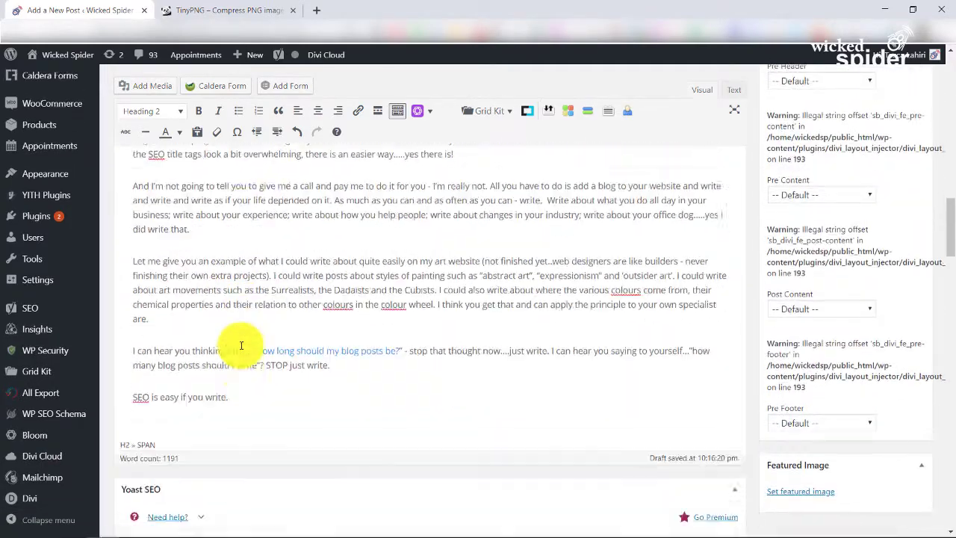
{"action": "scroll", "coordinate": [242, 345], "scroll_direction": "up", "scroll_amount": 13}
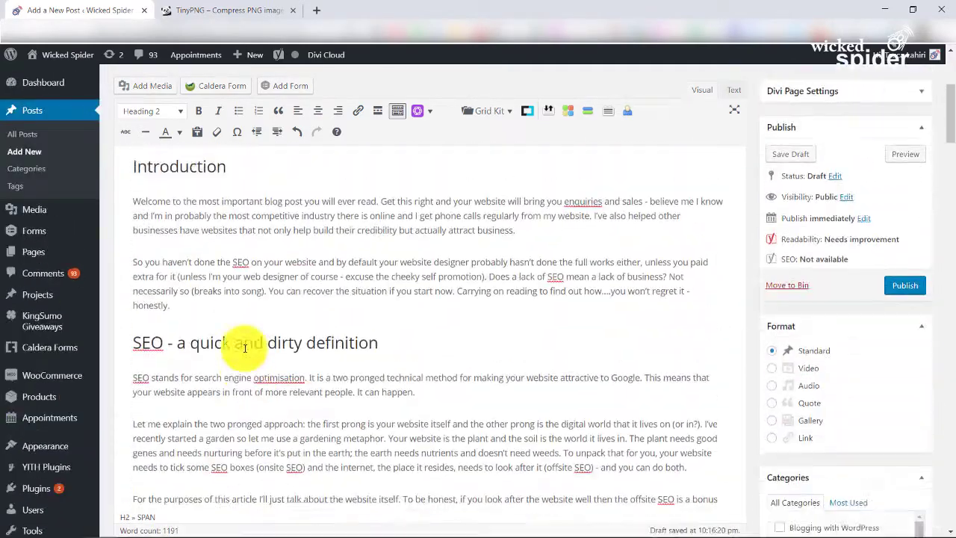
{"action": "scroll", "coordinate": [245, 347], "scroll_direction": "down", "scroll_amount": 4}
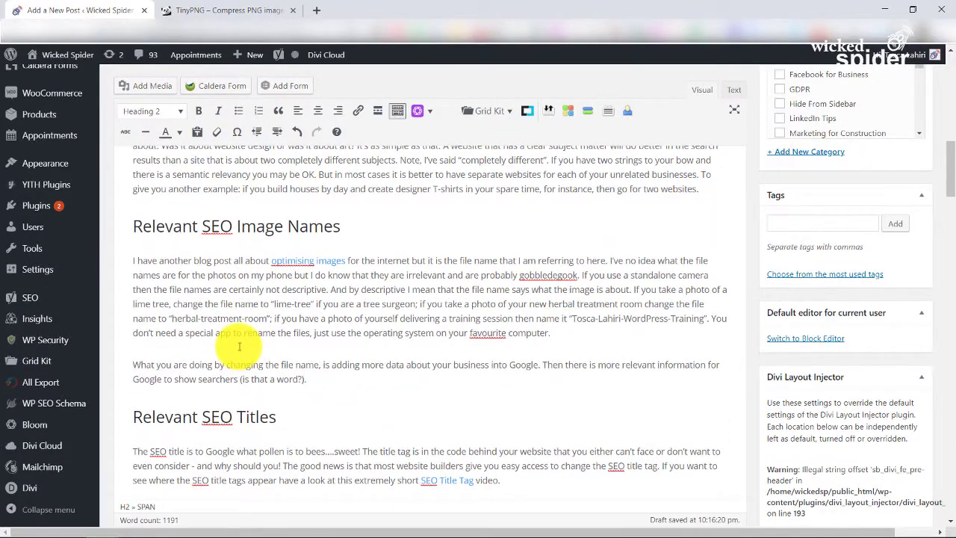
{"action": "scroll", "coordinate": [239, 345], "scroll_direction": "down", "scroll_amount": 2}
{"action": "scroll", "coordinate": [566, 359], "scroll_direction": "up", "scroll_amount": 2}
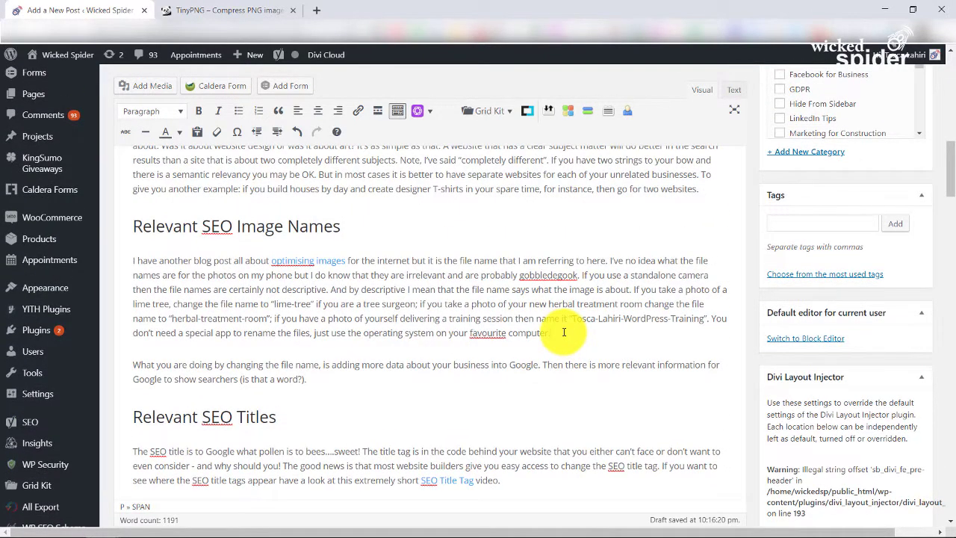
Step: Open a blank line after the first "Relevant SEO Image Names" paragraph and upload "No SEO No Hope Wicked Spider Wolverhampton.jpg" to the media library
{"action": "left_click", "coordinate": [564, 332]}
{"action": "key", "text": "Return"}
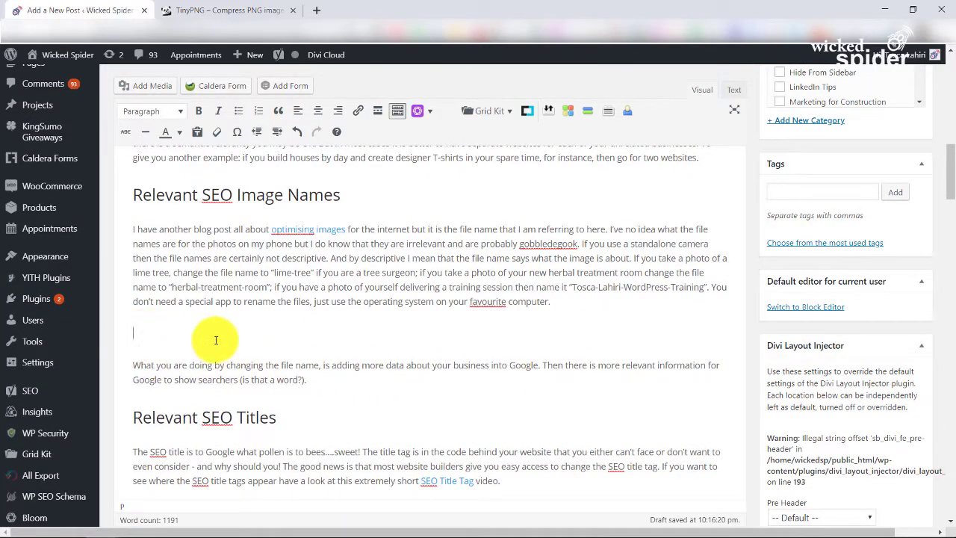
{"action": "scroll", "coordinate": [234, 350], "scroll_direction": "up", "scroll_amount": 2}
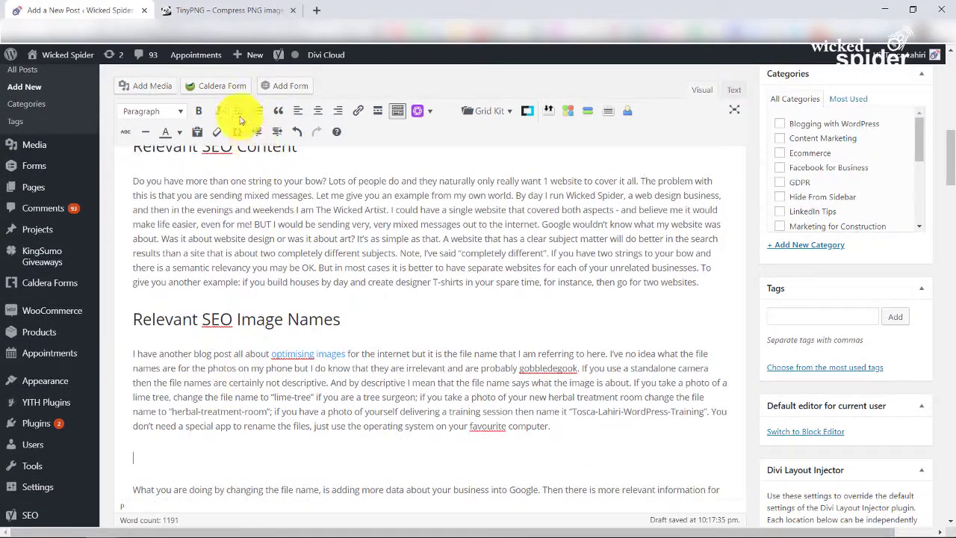
{"action": "left_click", "coordinate": [144, 90]}
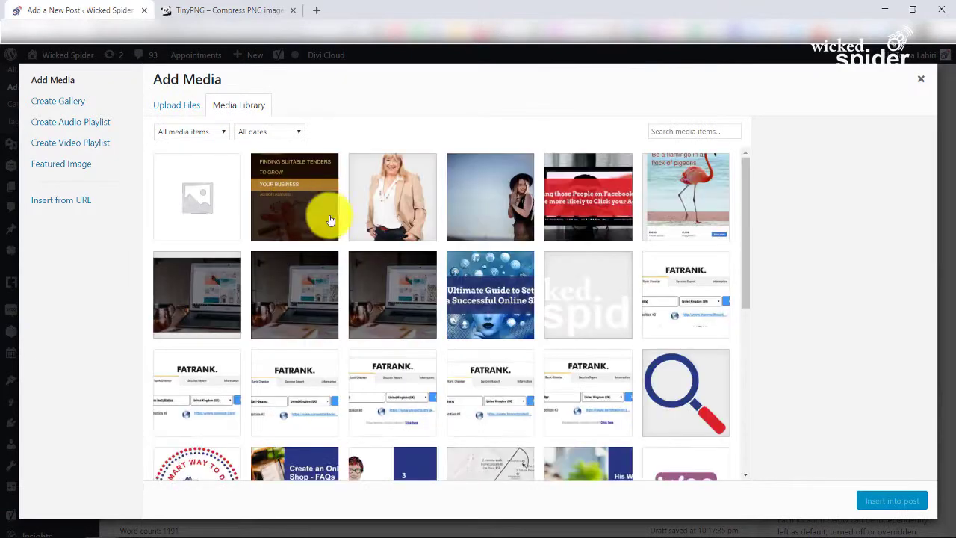
{"action": "left_click", "coordinate": [177, 106]}
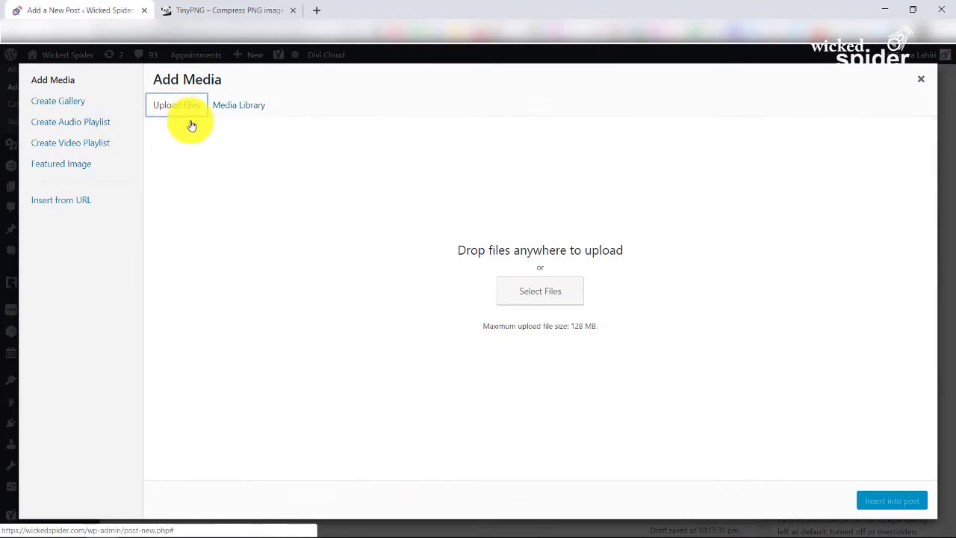
{"action": "left_click", "coordinate": [540, 291]}
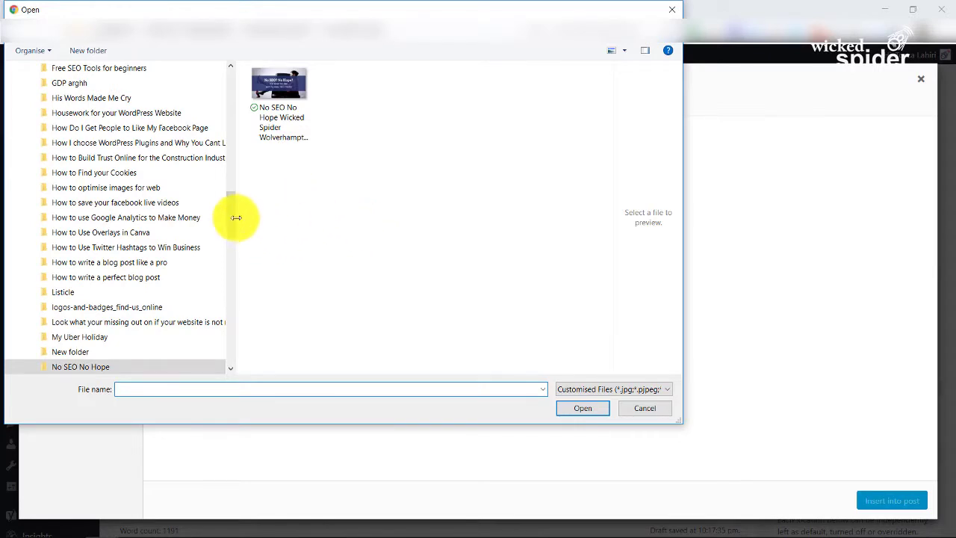
{"action": "left_click_drag", "start_coordinate": [232, 216], "coordinate": [231, 90]}
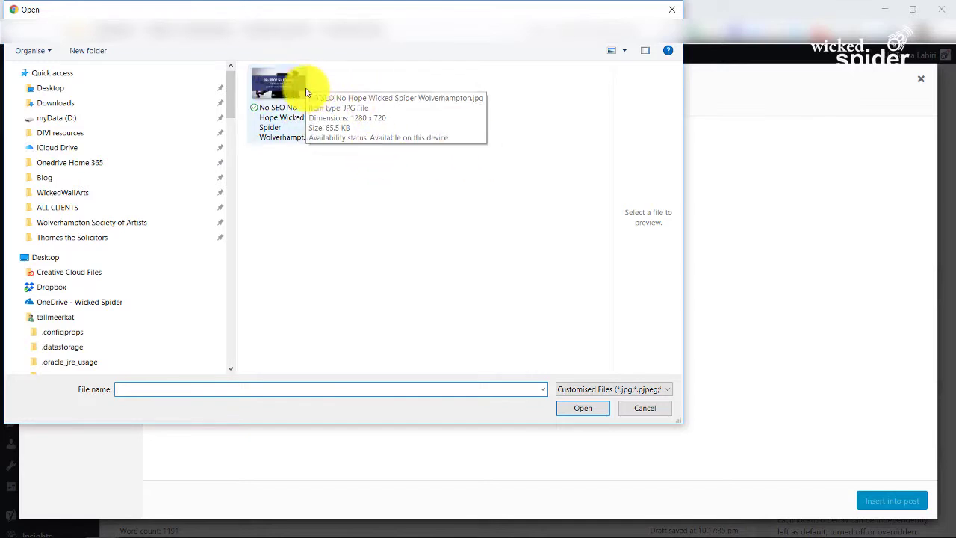
{"action": "left_click", "coordinate": [275, 91]}
{"action": "left_click", "coordinate": [582, 408]}
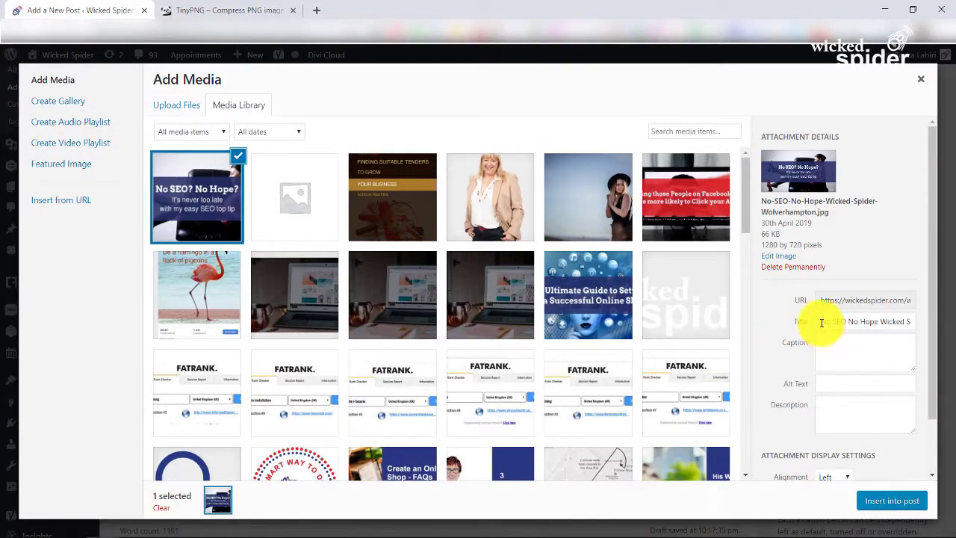
Step: Move the uploaded image's title text "No SEO No Hope Wicked Spider Wolverhampton" into its alt text, leaving the title empty
{"action": "left_click_drag", "start_coordinate": [825, 321], "coordinate": [925, 322]}
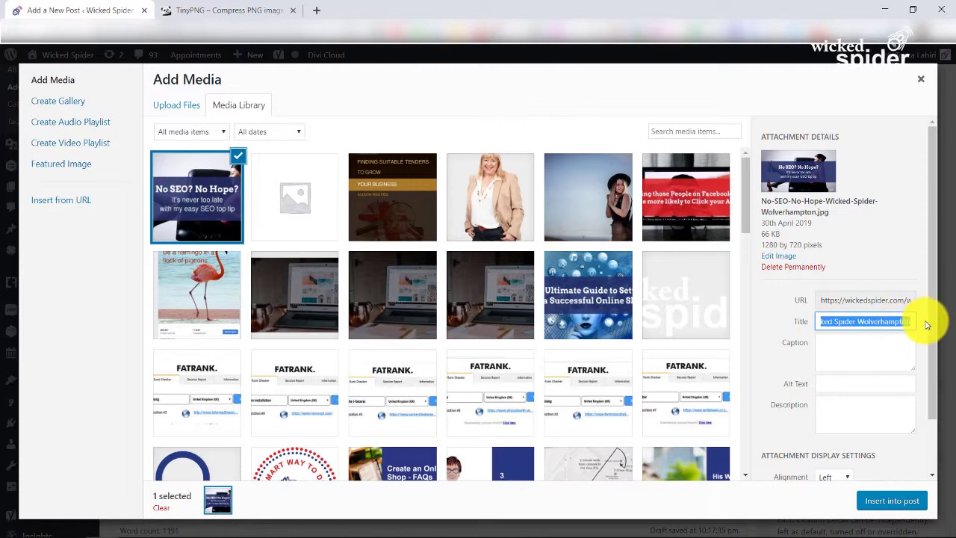
{"action": "key", "text": "ctrl+x"}
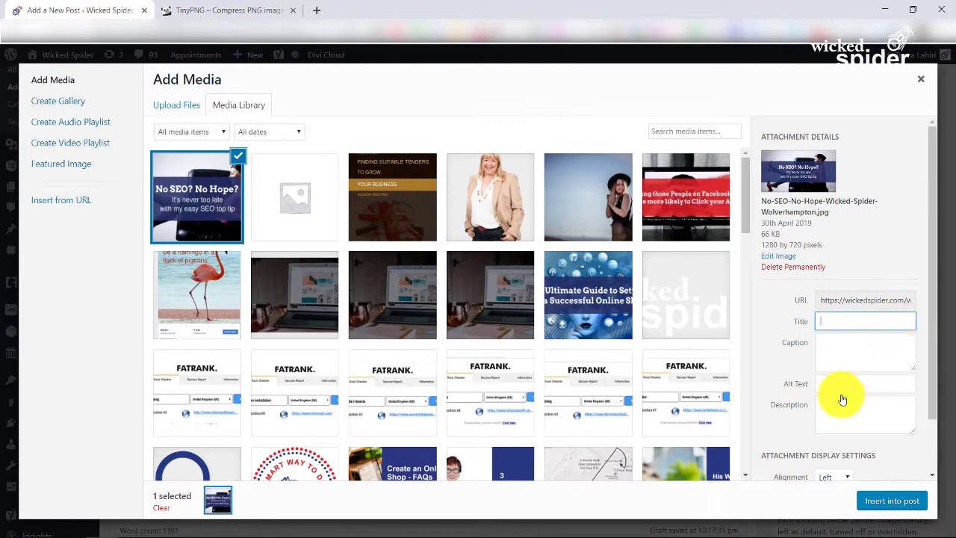
{"action": "left_click", "coordinate": [839, 386]}
{"action": "key", "text": "ctrl+v"}
Step: Insert the image into the post left-aligned, with no link and at full size, 1280 × 720
{"action": "scroll", "coordinate": [893, 377], "scroll_direction": "down", "scroll_amount": 1}
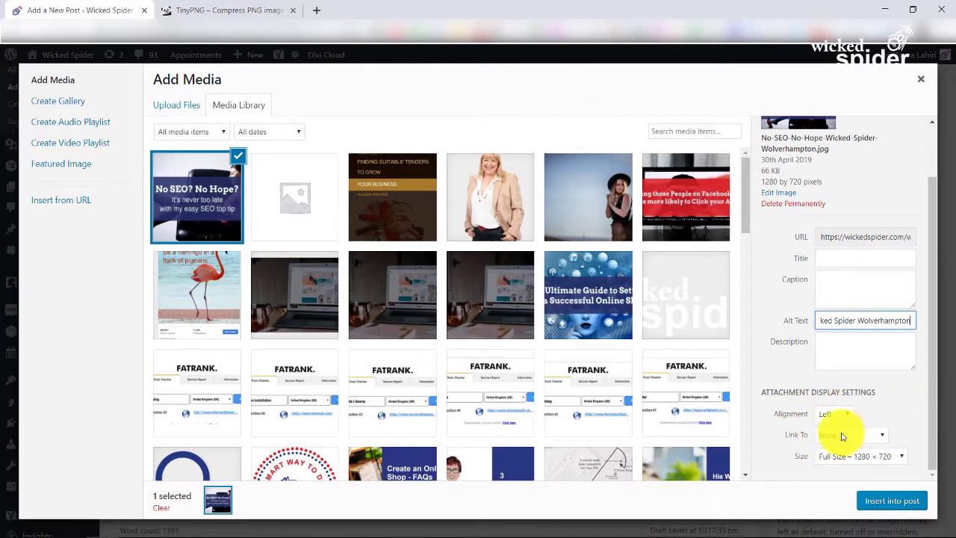
{"action": "left_click", "coordinate": [867, 439]}
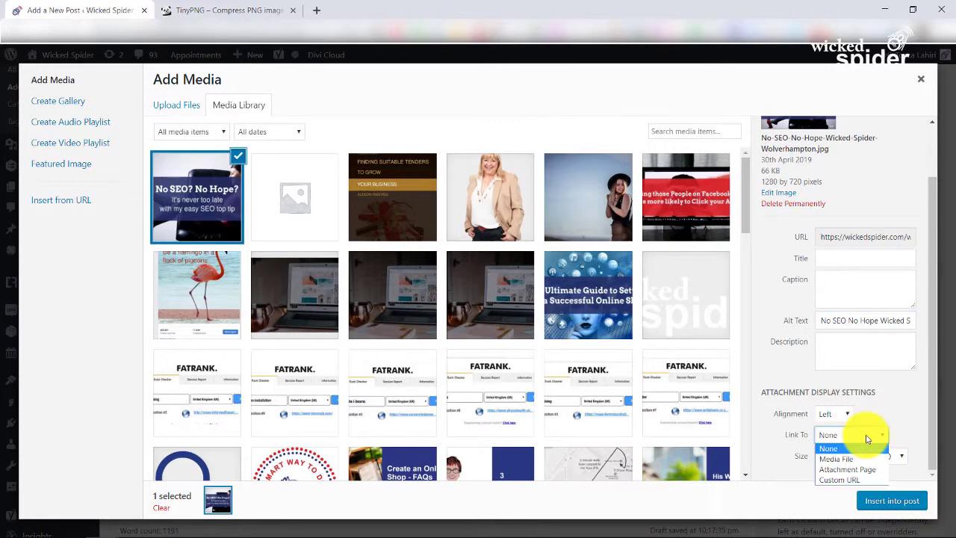
{"action": "left_click", "coordinate": [868, 438]}
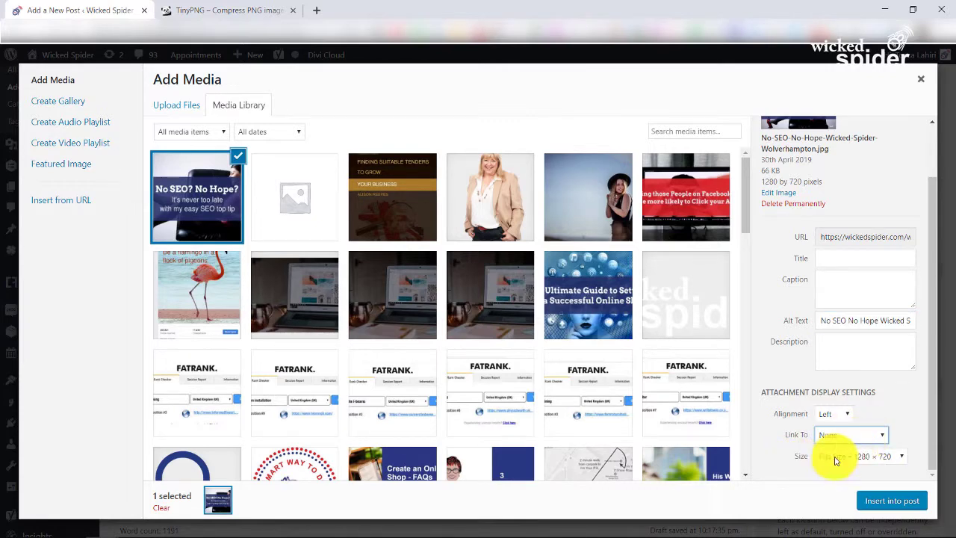
{"action": "left_click", "coordinate": [859, 457]}
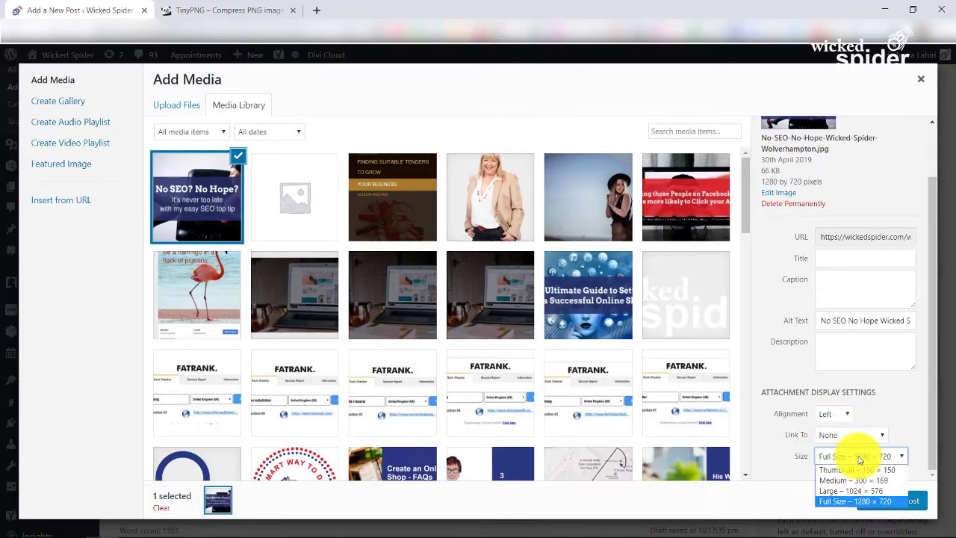
{"action": "left_click", "coordinate": [859, 457]}
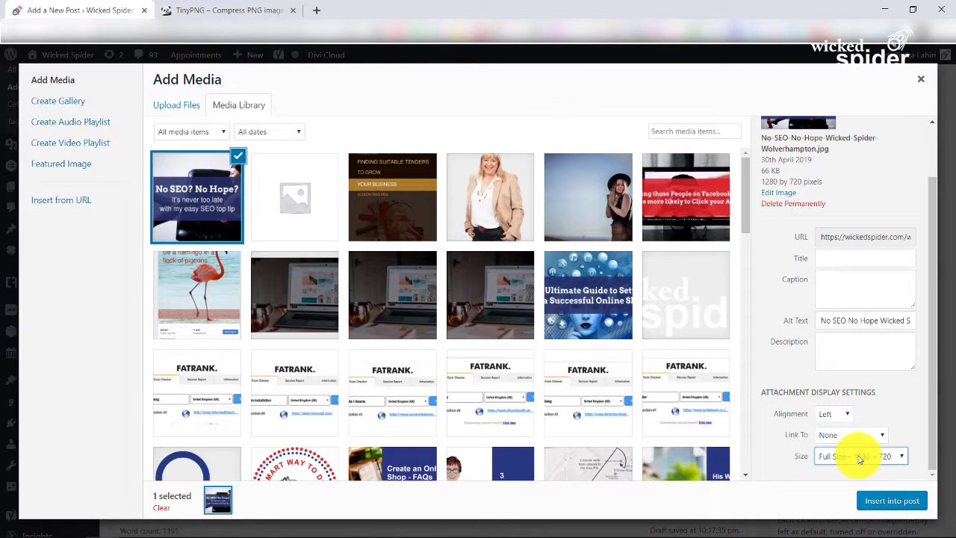
{"action": "left_click", "coordinate": [890, 500]}
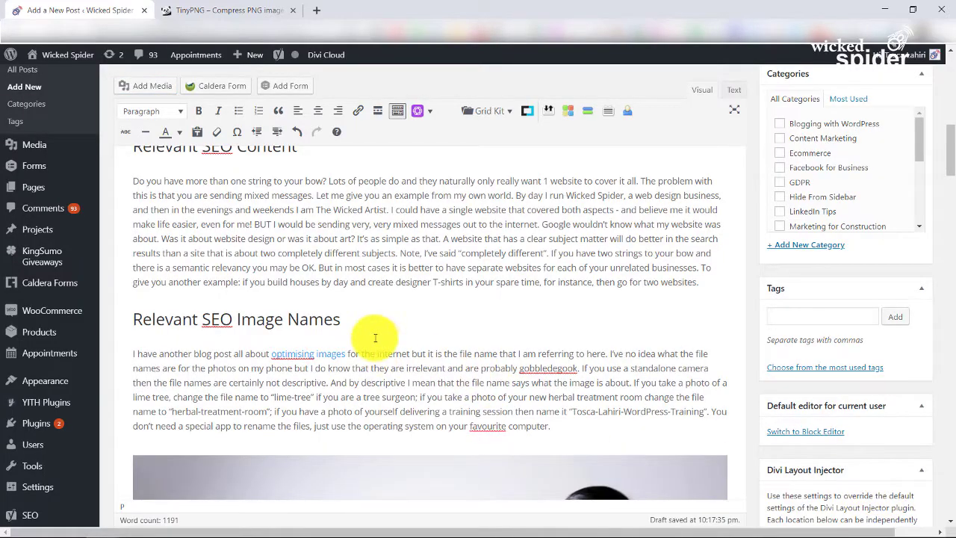
Step: Check the inserted image between the paragraphs, then remove it from the post along with its blank line
{"action": "scroll", "coordinate": [376, 338], "scroll_direction": "down", "scroll_amount": 4}
{"action": "scroll", "coordinate": [269, 332], "scroll_direction": "down", "scroll_amount": 3}
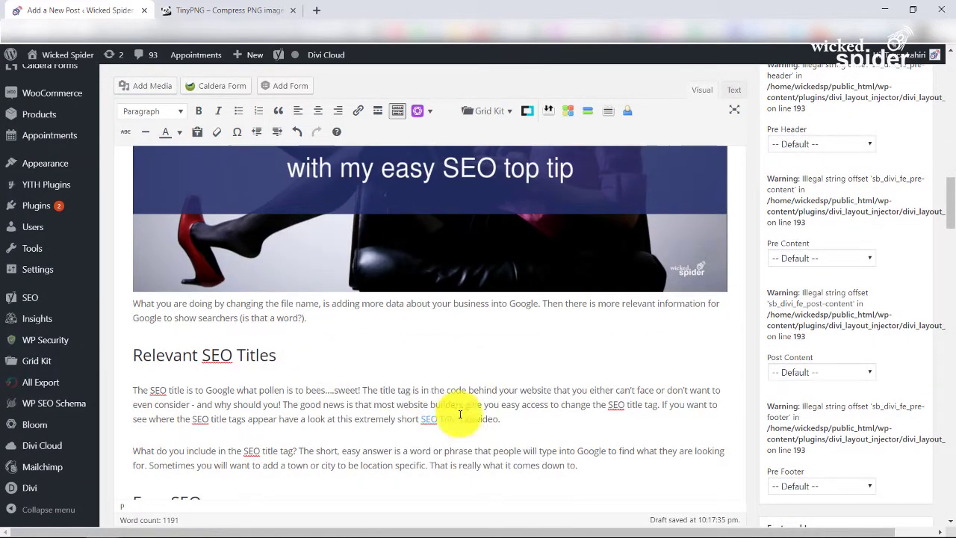
{"action": "scroll", "coordinate": [460, 416], "scroll_direction": "up", "scroll_amount": 2}
{"action": "scroll", "coordinate": [559, 394], "scroll_direction": "up", "scroll_amount": 1}
{"action": "scroll", "coordinate": [523, 394], "scroll_direction": "up", "scroll_amount": 1}
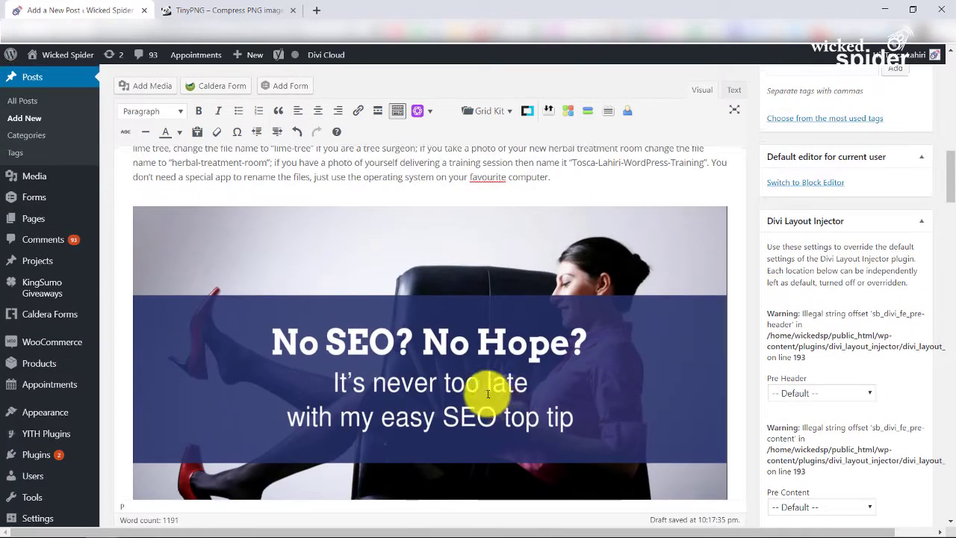
{"action": "left_click", "coordinate": [422, 262]}
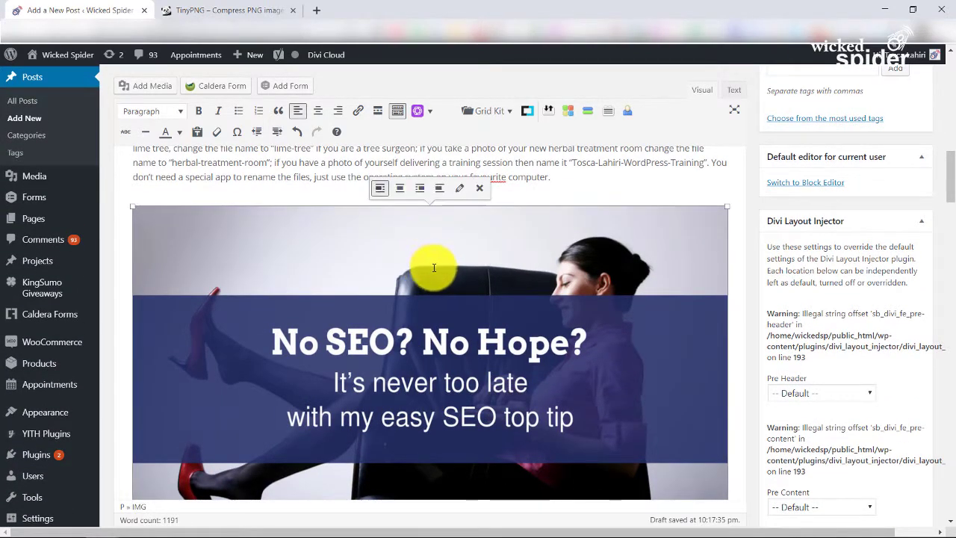
{"action": "left_click", "coordinate": [479, 189]}
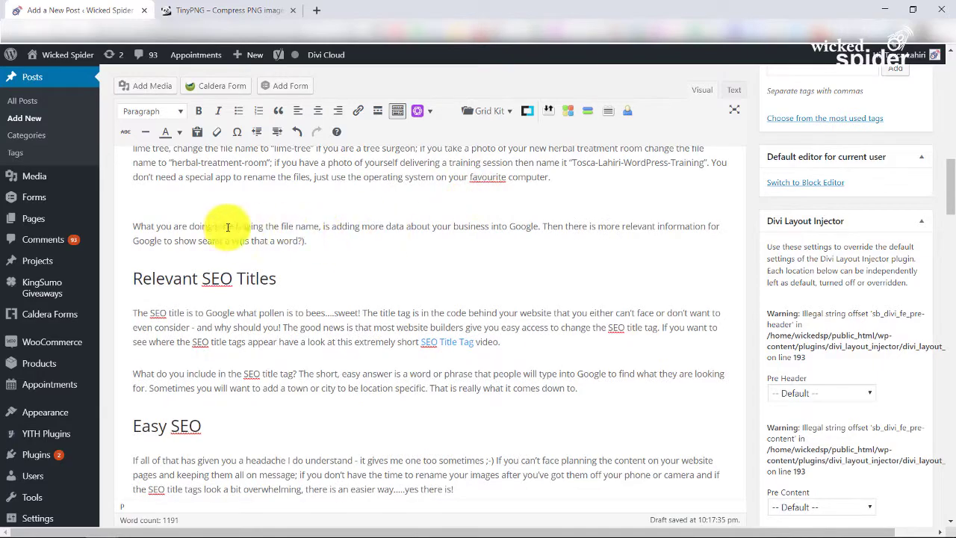
{"action": "key", "text": "BackSpace"}
Step: Add a new line reading "test Heading 3" below the first paragraph of the Introduction
{"action": "scroll", "coordinate": [220, 271], "scroll_direction": "up", "scroll_amount": 10}
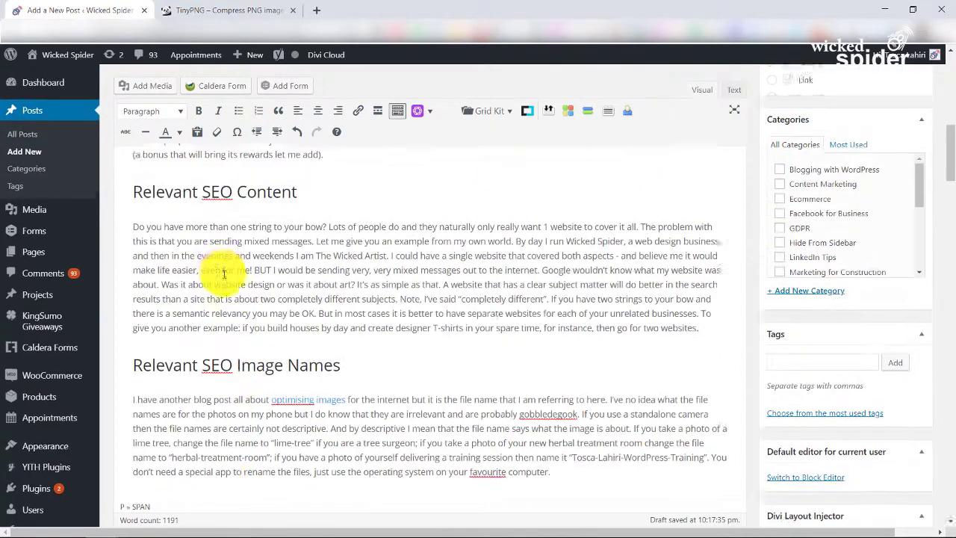
{"action": "scroll", "coordinate": [216, 299], "scroll_direction": "up", "scroll_amount": 5}
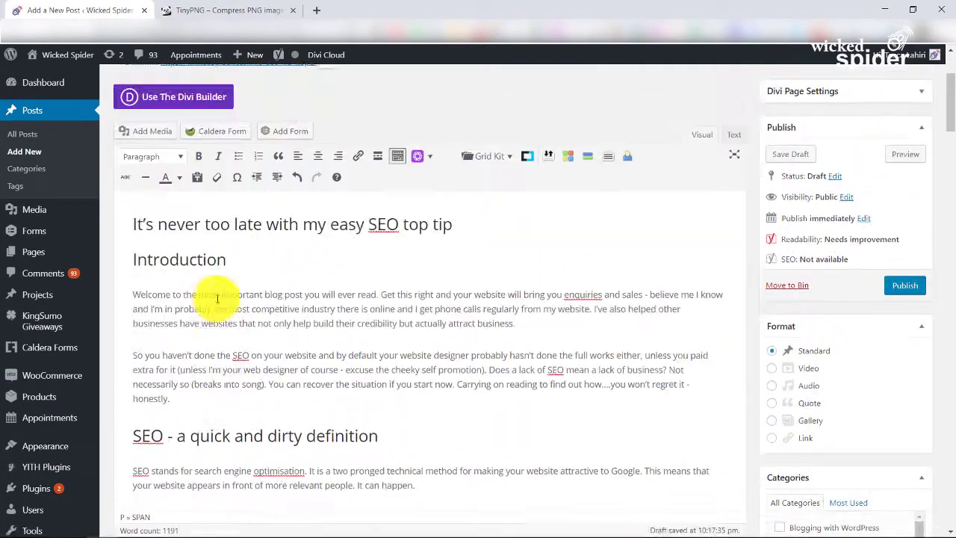
{"action": "scroll", "coordinate": [174, 336], "scroll_direction": "down", "scroll_amount": 1}
{"action": "scroll", "coordinate": [174, 336], "scroll_direction": "up", "scroll_amount": 1}
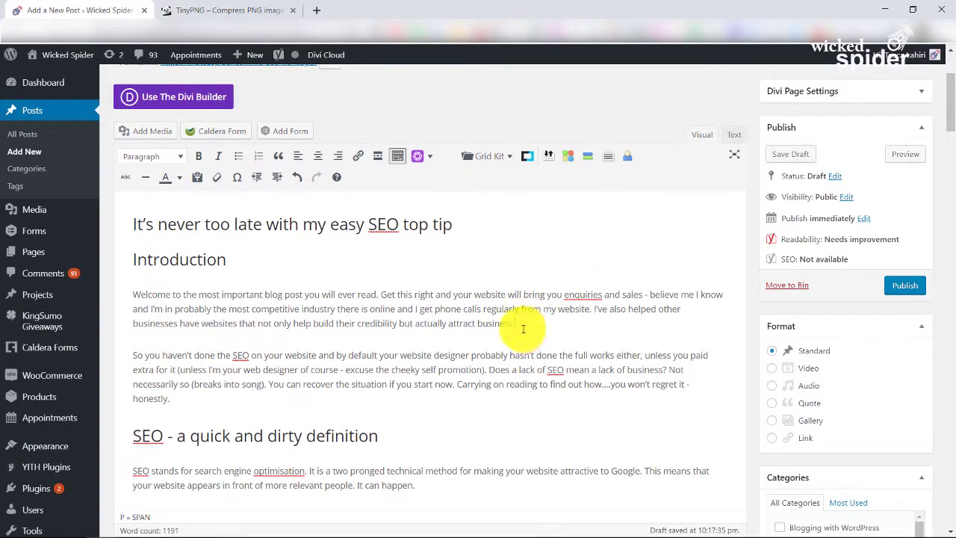
{"action": "key", "text": "Return"}
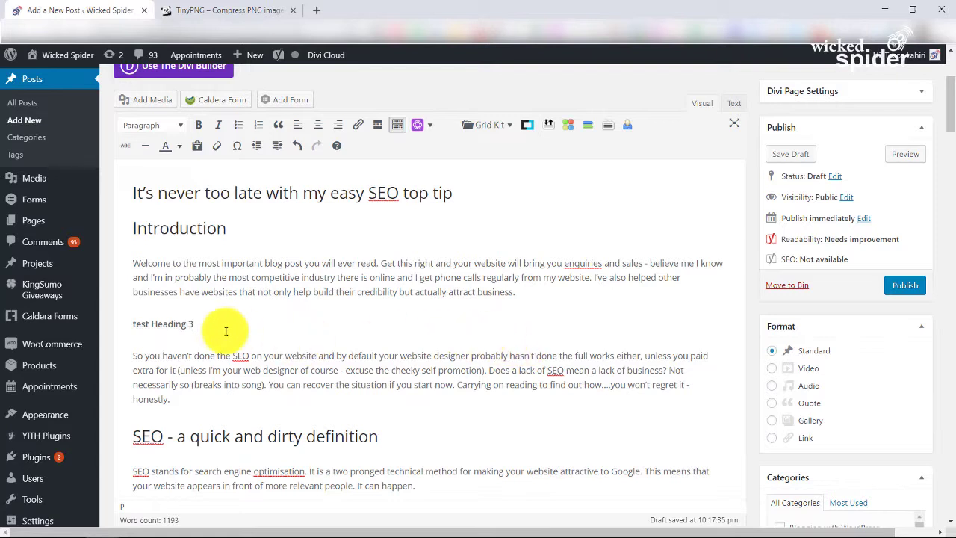
Step: Format the "test Heading 3" line in the Introduction as Heading 3
{"action": "left_click_drag", "start_coordinate": [196, 324], "coordinate": [127, 325]}
{"action": "scroll", "coordinate": [234, 187], "scroll_direction": "up", "scroll_amount": 1}
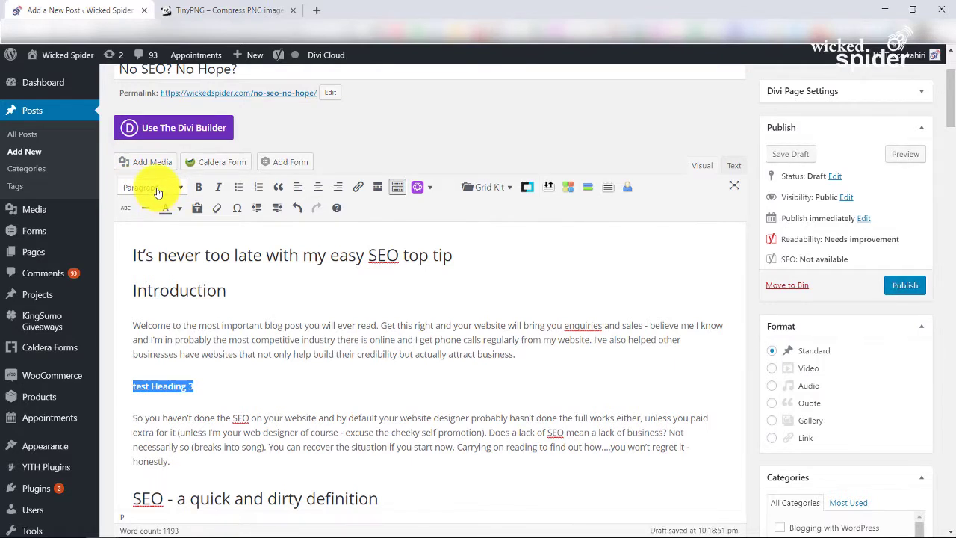
{"action": "left_click", "coordinate": [157, 190]}
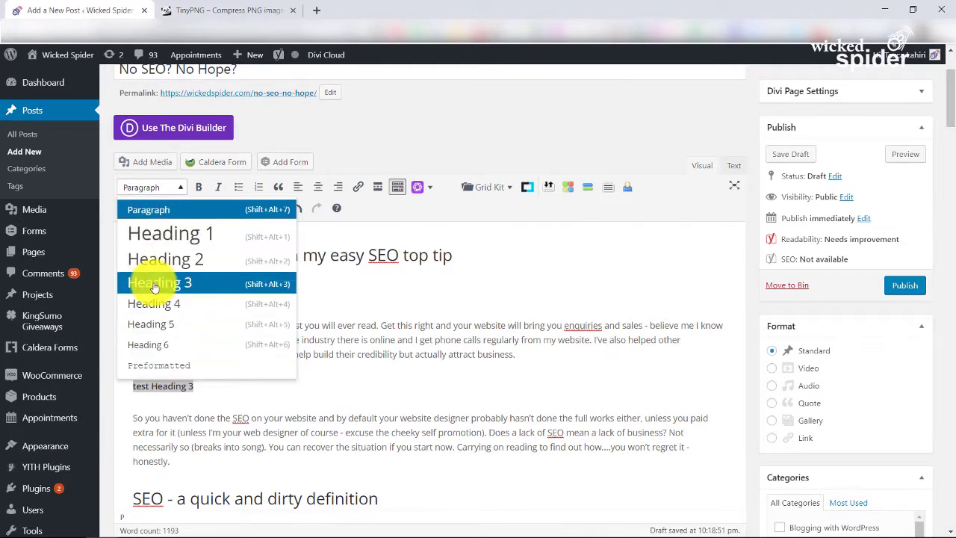
{"action": "left_click", "coordinate": [192, 289]}
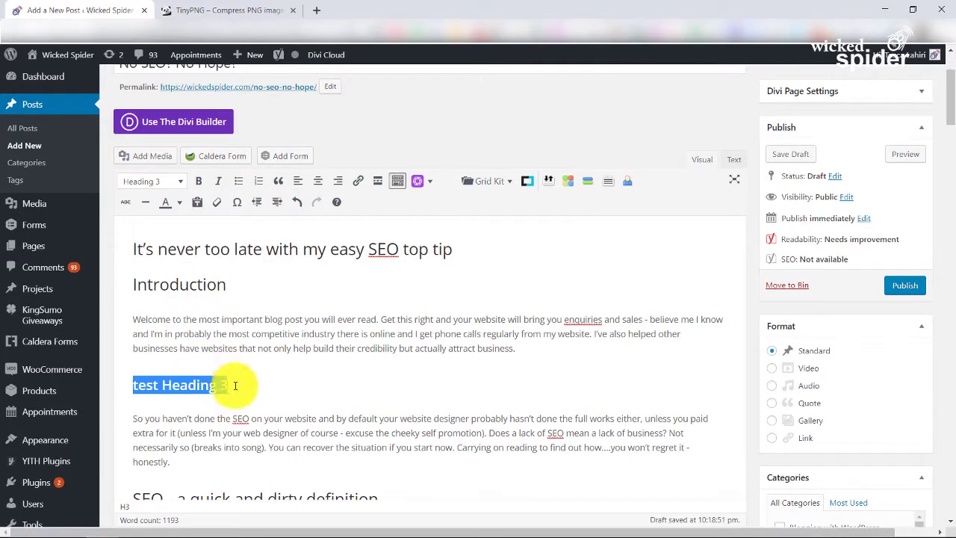
{"action": "left_click", "coordinate": [201, 394]}
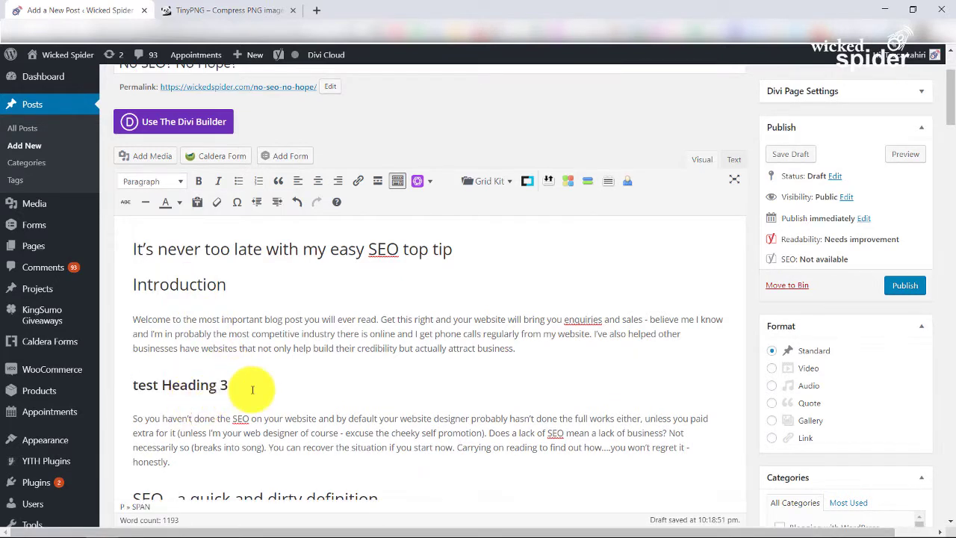
Step: Return the "test Heading 3" line to Paragraph format and delete its text
{"action": "left_click_drag", "start_coordinate": [246, 384], "coordinate": [118, 379]}
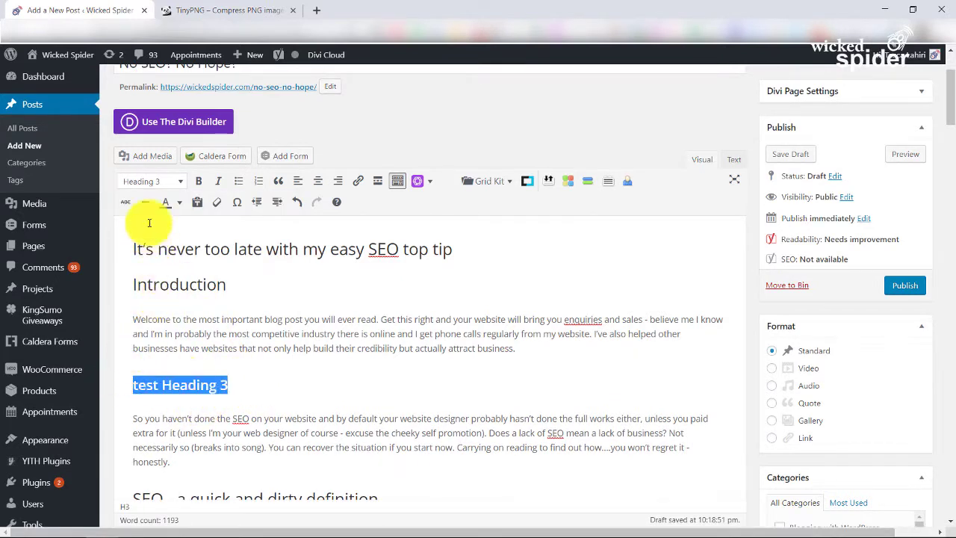
{"action": "left_click", "coordinate": [149, 183]}
{"action": "left_click", "coordinate": [148, 204]}
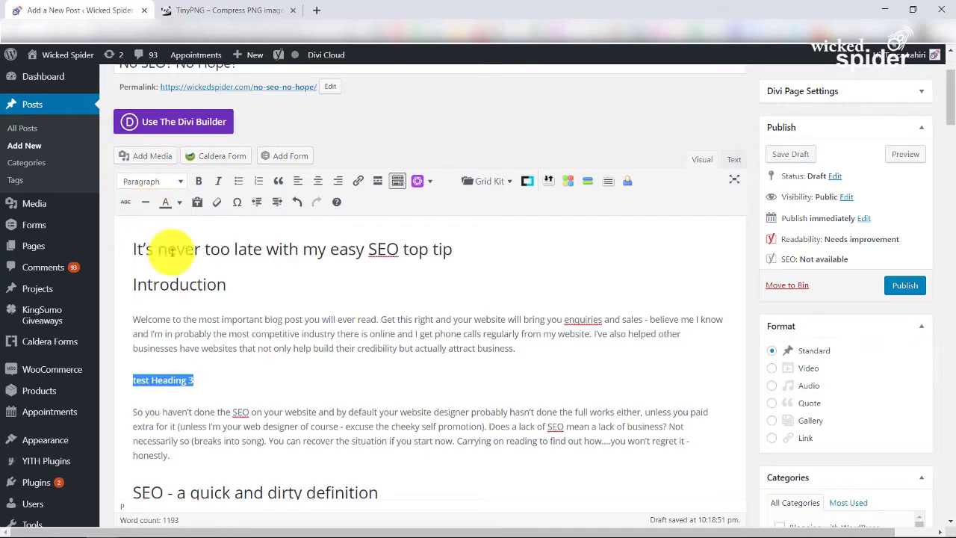
{"action": "left_click", "coordinate": [180, 348]}
{"action": "left_click_drag", "start_coordinate": [213, 380], "coordinate": [122, 381]}
{"action": "key", "text": "BackSpace"}
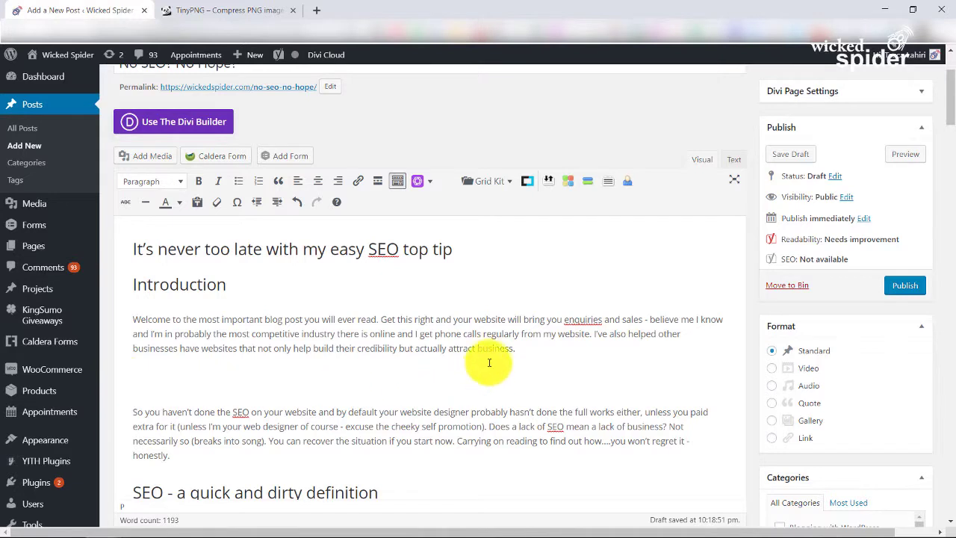
Step: Add a bulleted list with Item 1, Item 2 and Item 3 below the first paragraph of the Introduction
{"action": "key", "text": "Return"}
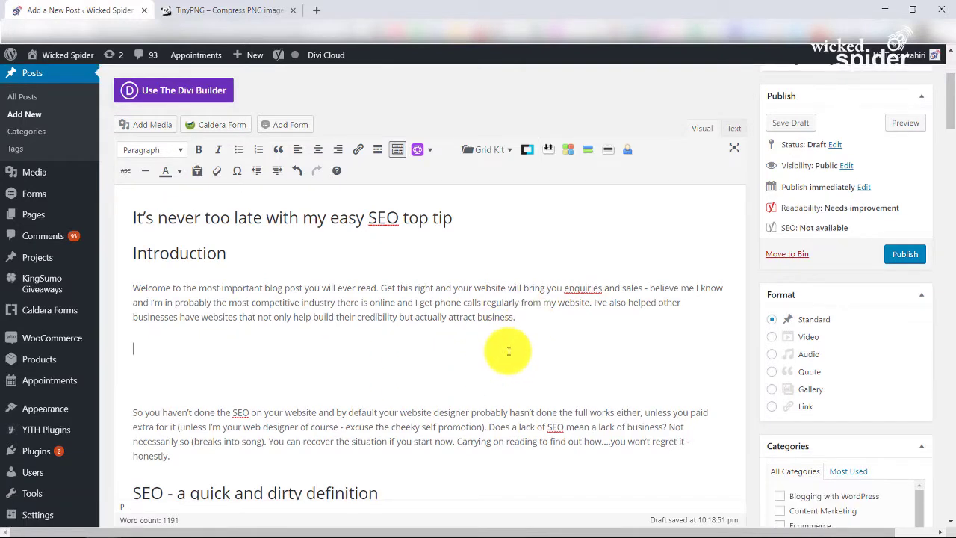
{"action": "left_click", "coordinate": [238, 152]}
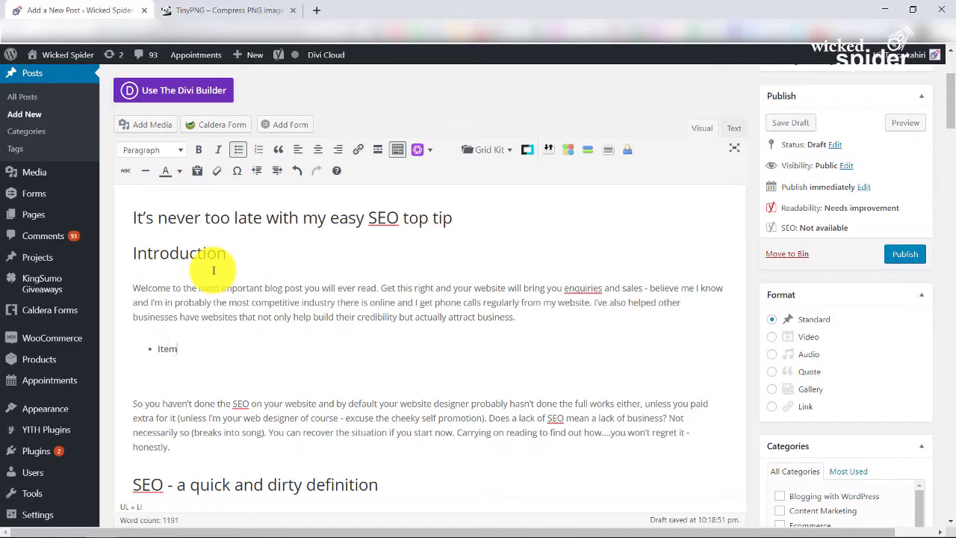
{"action": "type", "text": "Item 1"}
{"action": "key", "text": "BackSpace"}
{"action": "key", "text": "BackSpace"}
{"action": "key", "text": "Return"}
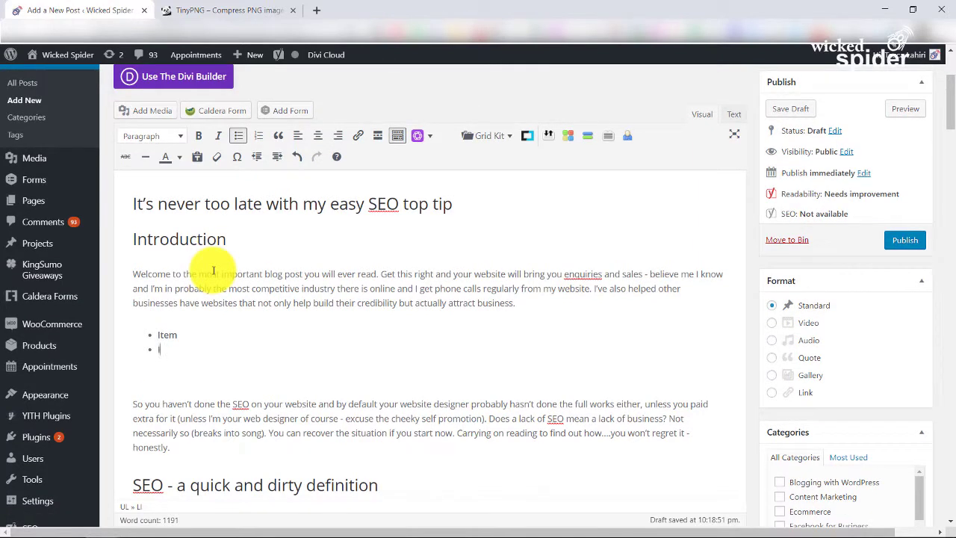
{"action": "type", "text": "Item 2"}
{"action": "key", "text": "Return"}
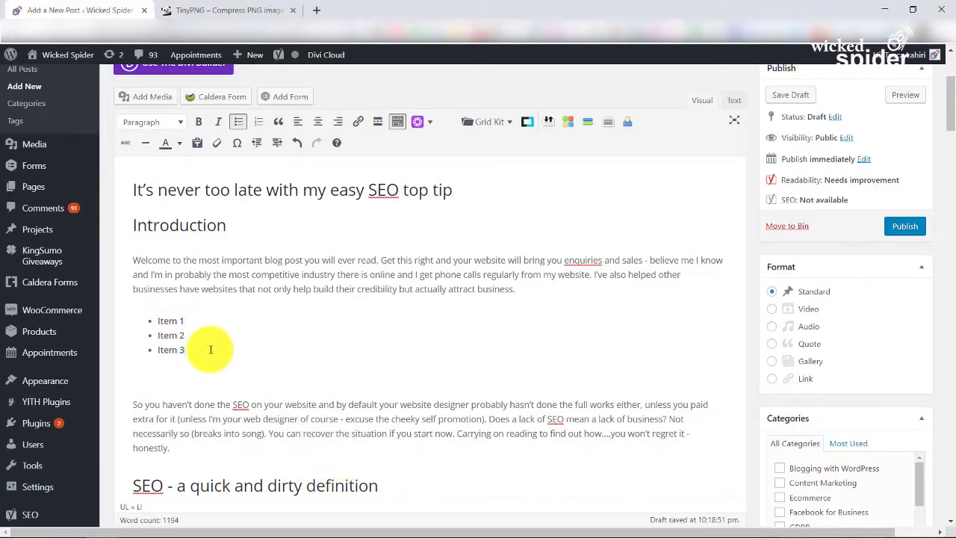
{"action": "key", "text": "Return"}
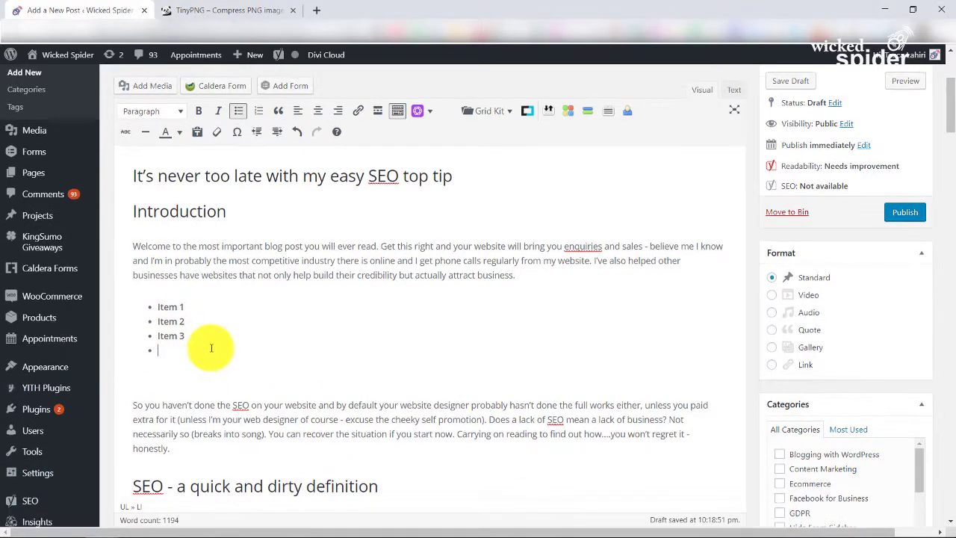
Step: End the bulleted list, add the line "Test test test" below it, and try centre, right and left alignment on that line
{"action": "left_click", "coordinate": [239, 112]}
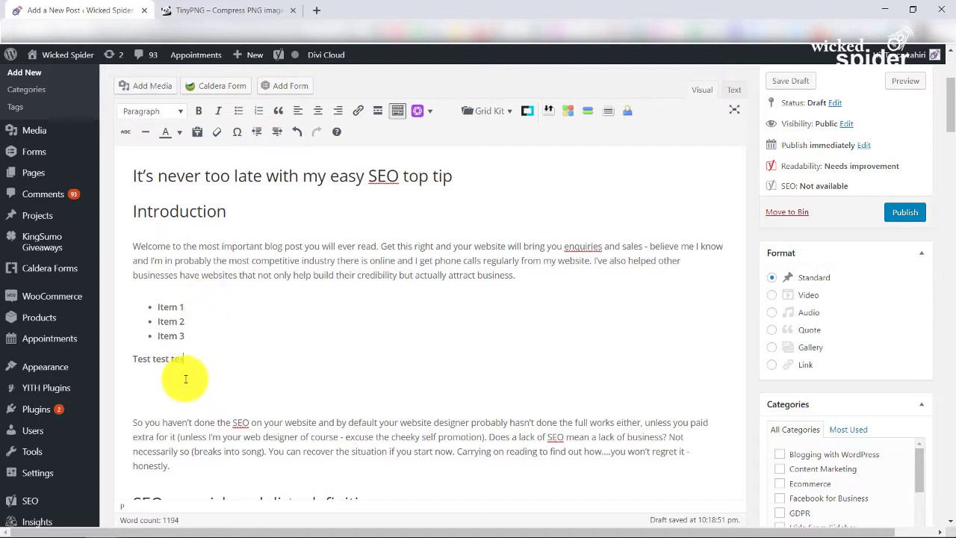
{"action": "left_click_drag", "start_coordinate": [199, 359], "coordinate": [132, 359]}
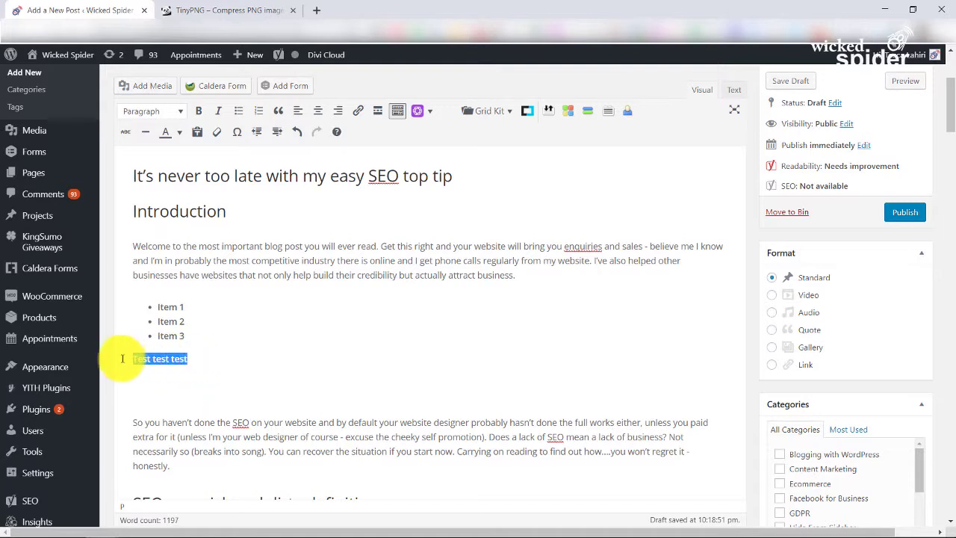
{"action": "left_click", "coordinate": [322, 113]}
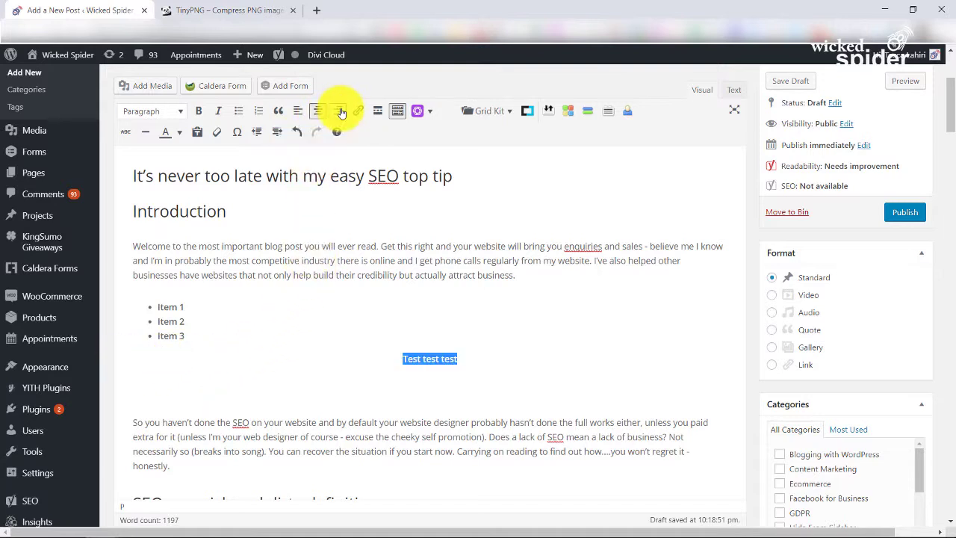
{"action": "left_click", "coordinate": [340, 112]}
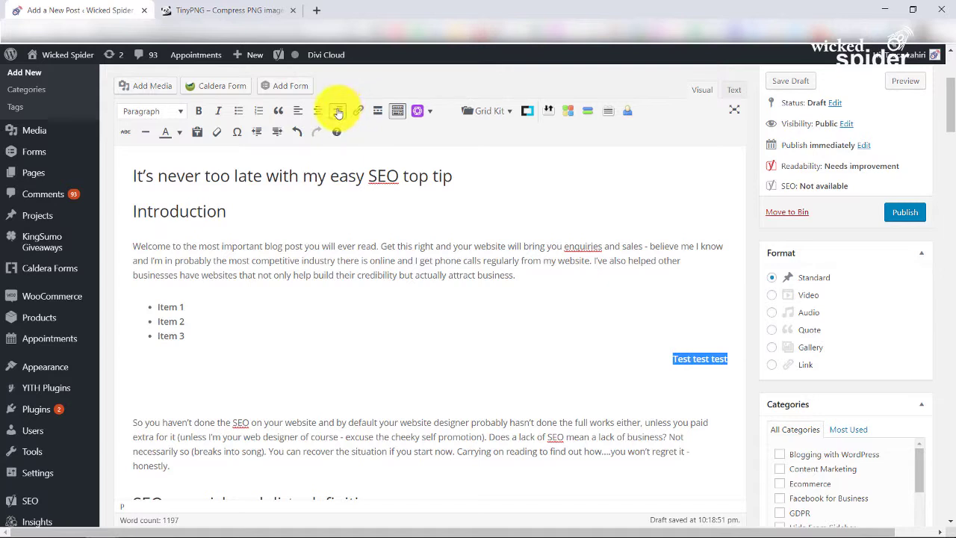
{"action": "left_click", "coordinate": [298, 111]}
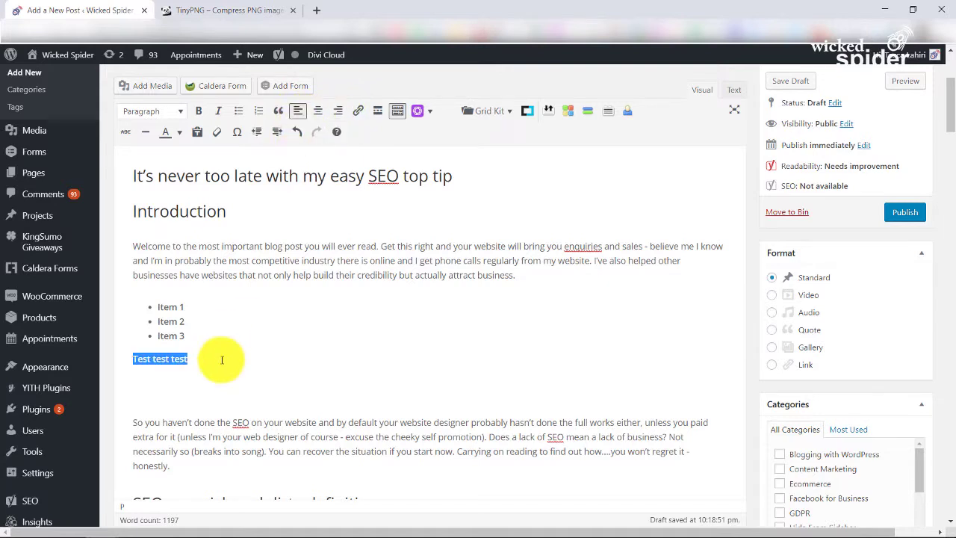
{"action": "left_click", "coordinate": [170, 383]}
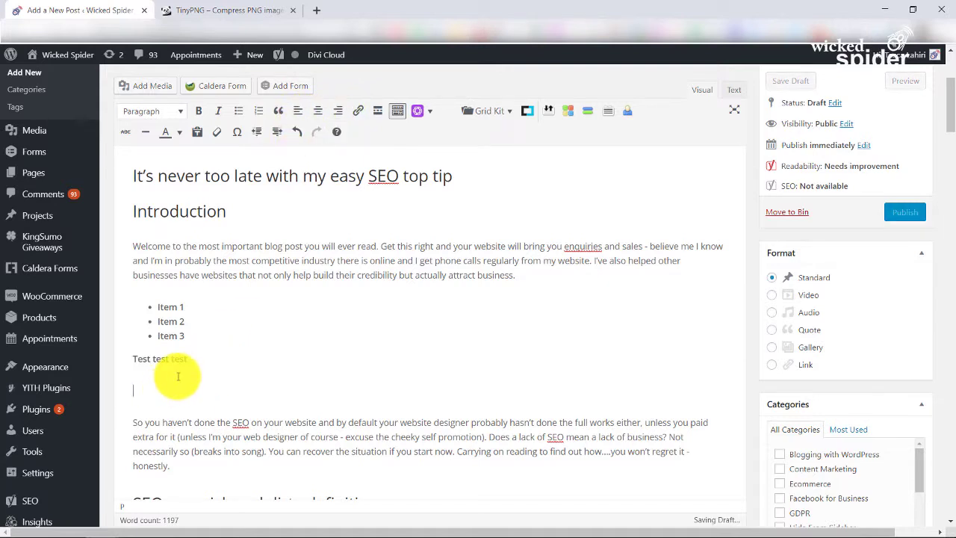
{"action": "left_click", "coordinate": [167, 318]}
{"action": "left_click", "coordinate": [192, 360]}
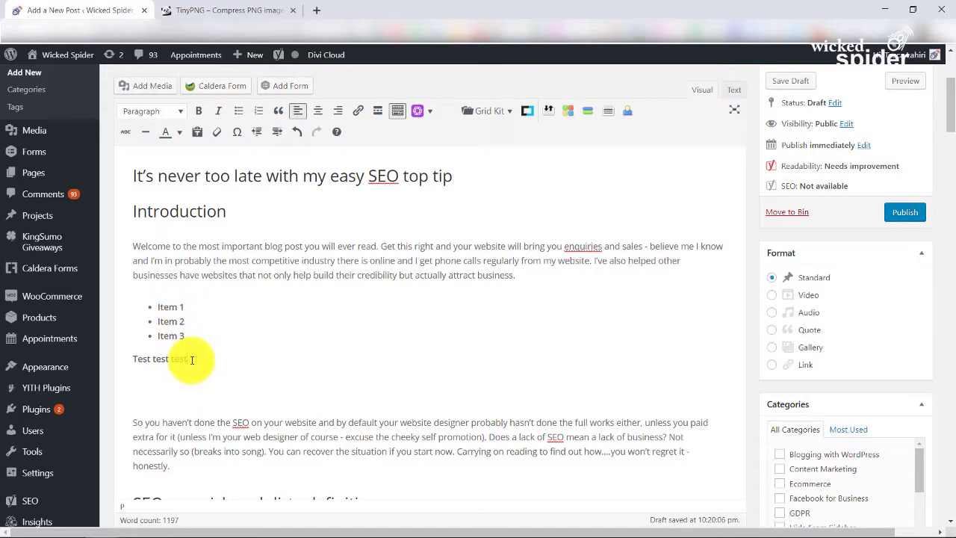
{"action": "left_click_drag", "start_coordinate": [192, 360], "coordinate": [132, 359]}
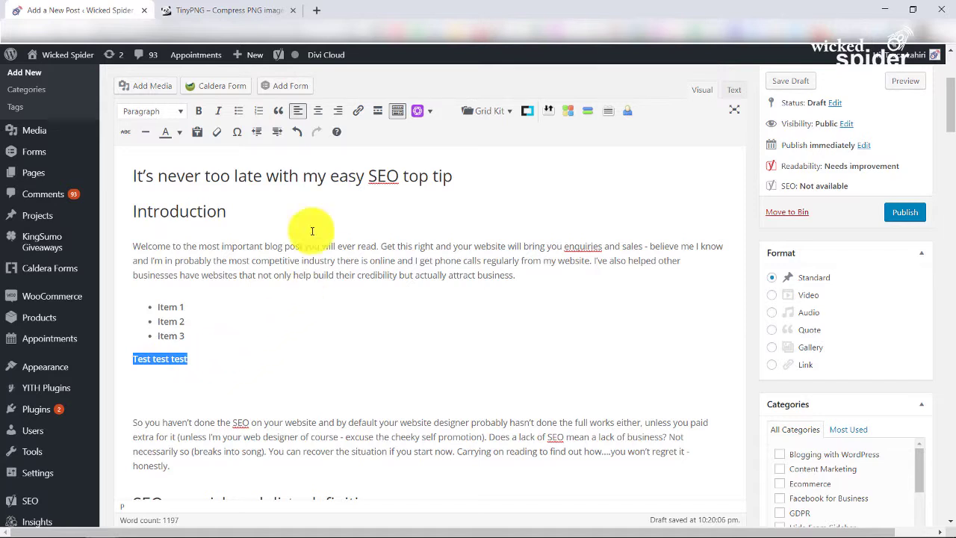
{"action": "left_click", "coordinate": [359, 114]}
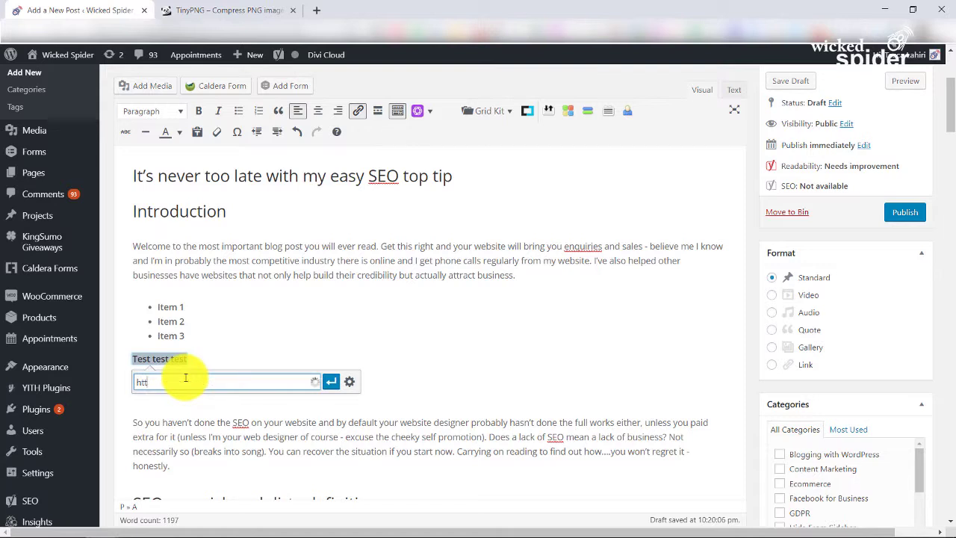
{"action": "type", "text": "https"}
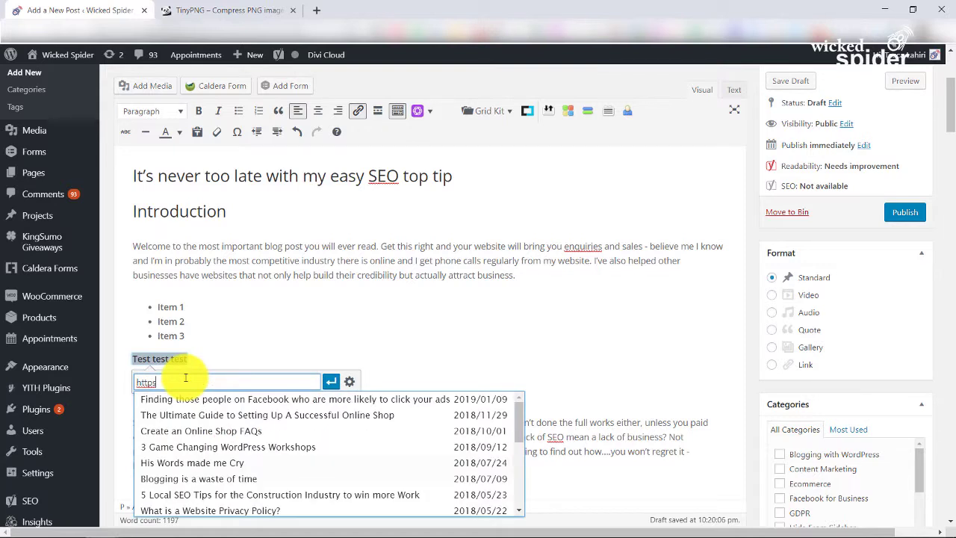
{"action": "type", "text": "://www.bbc.co.uk"}
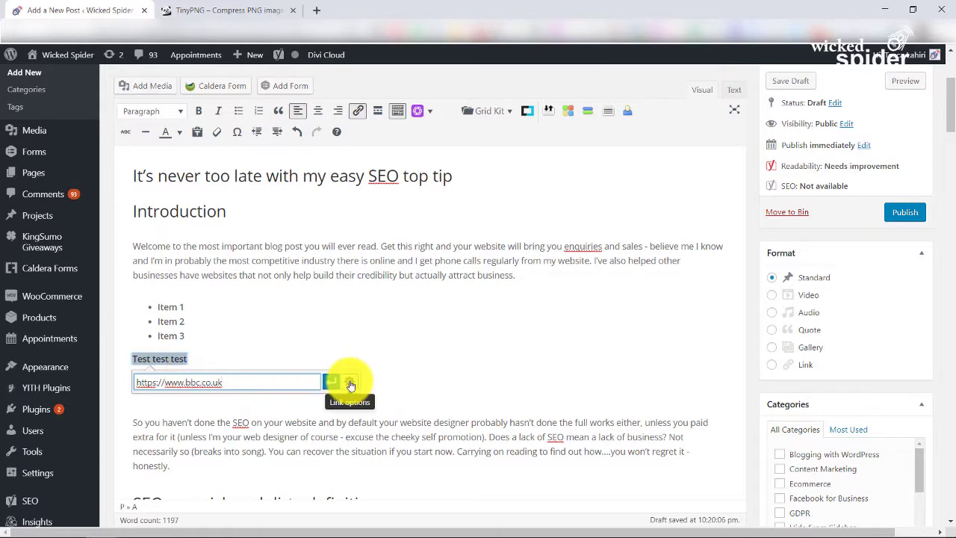
Step: In the link options, turn opening in a new tab on and back off, and update the link
{"action": "left_click", "coordinate": [350, 383]}
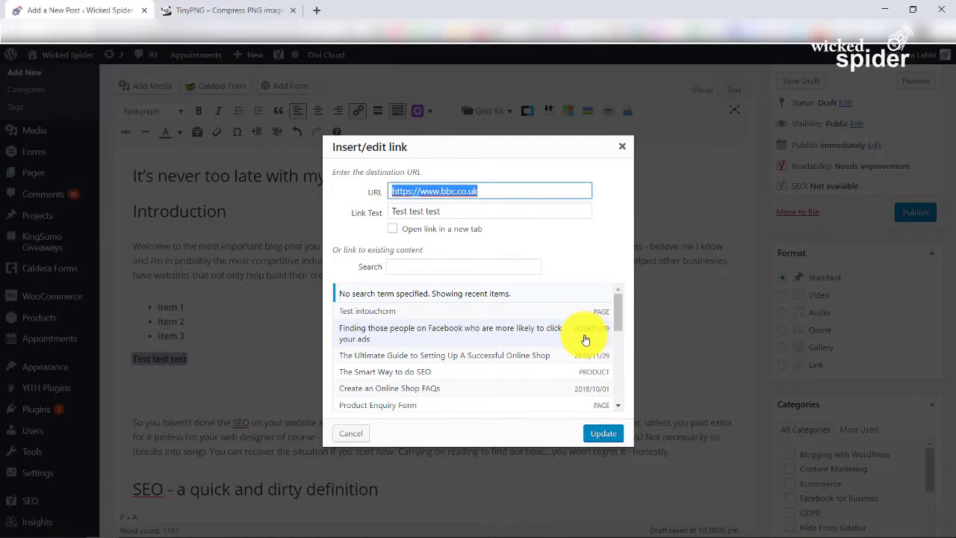
{"action": "left_click", "coordinate": [392, 228]}
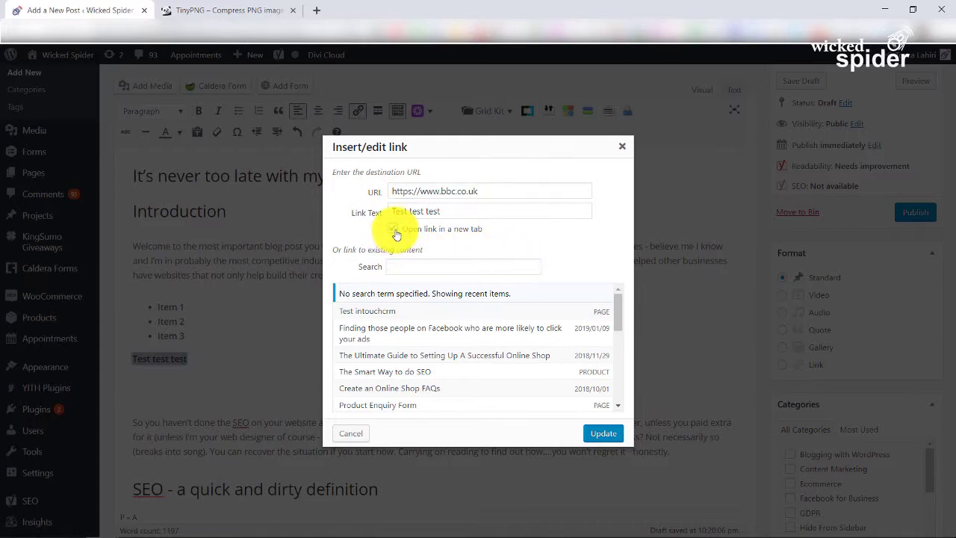
{"action": "left_click", "coordinate": [394, 230]}
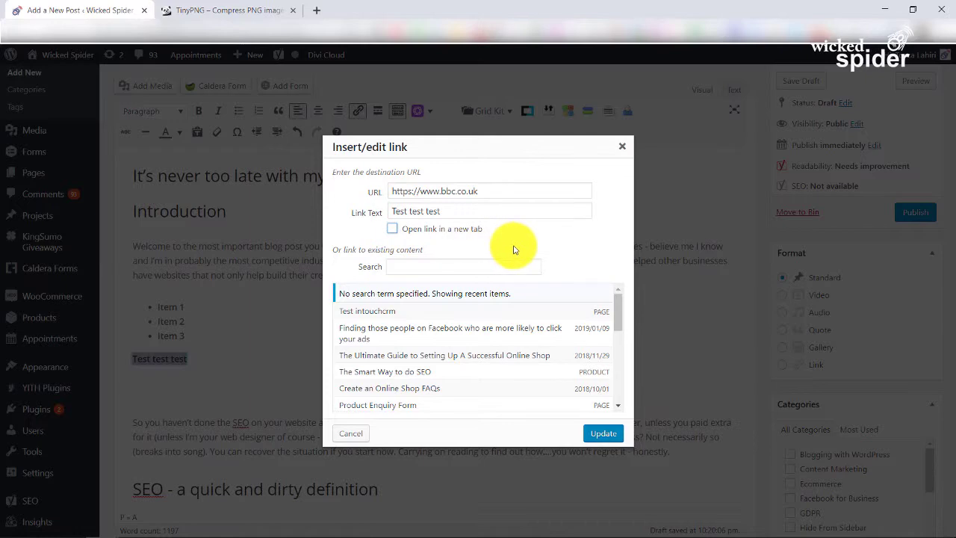
{"action": "left_click", "coordinate": [602, 436]}
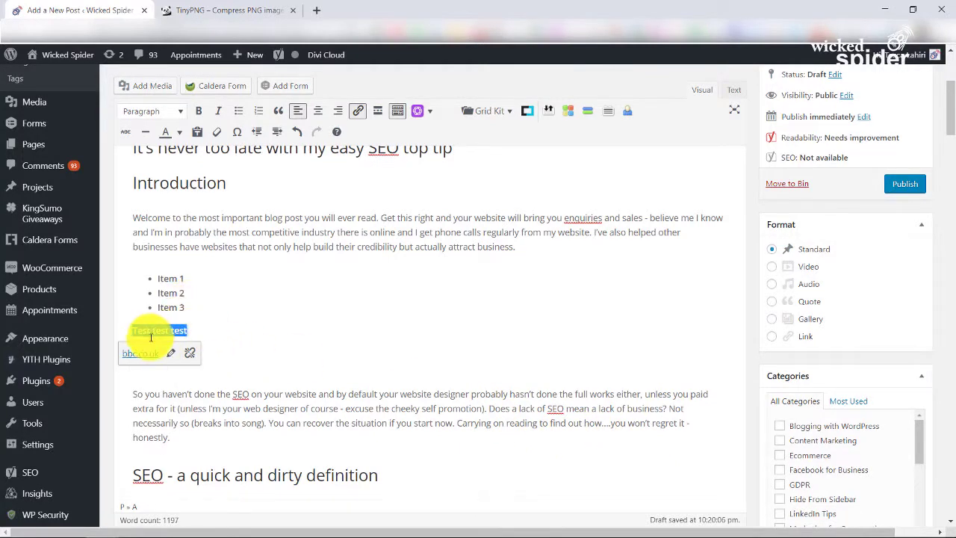
Step: Remove the link from the "Test test test" line, then delete that line together with the bulleted list
{"action": "left_click", "coordinate": [190, 359]}
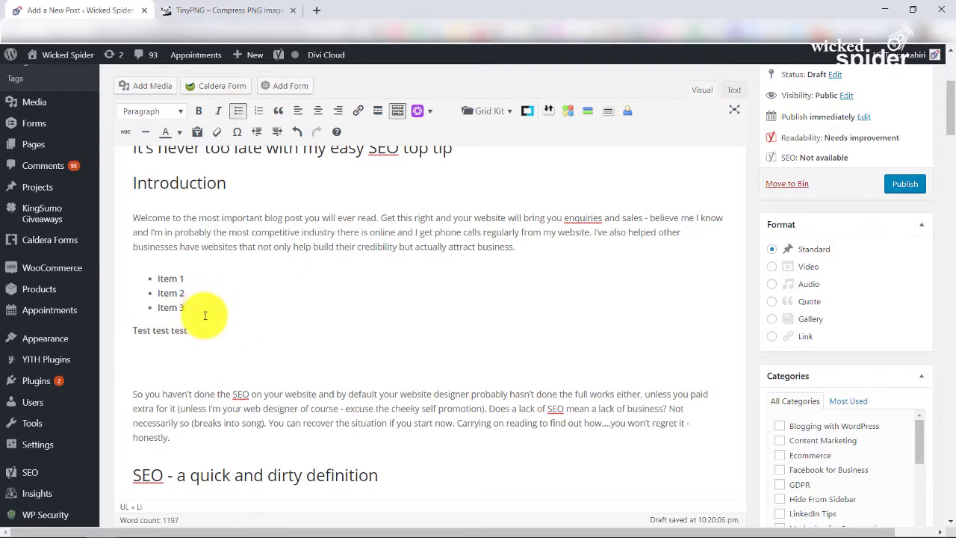
{"action": "left_click", "coordinate": [171, 331]}
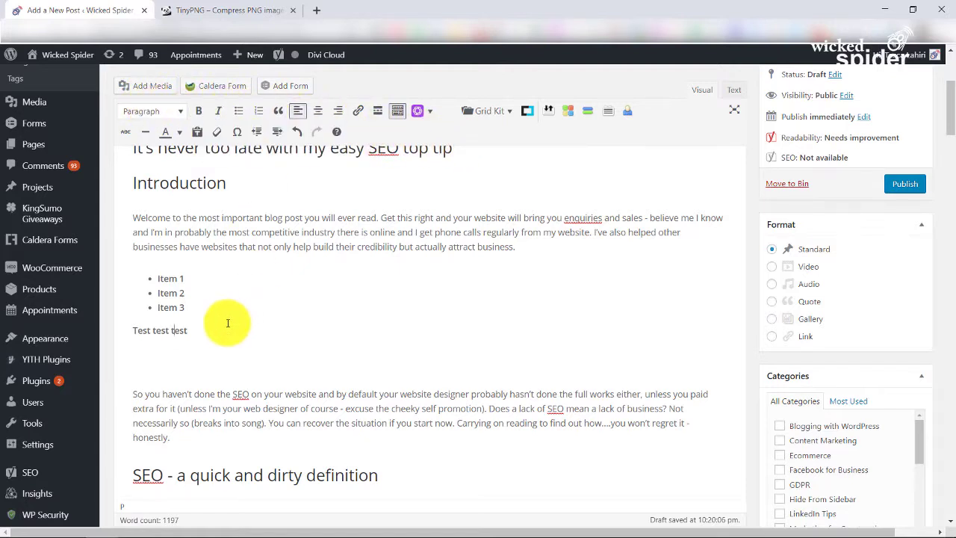
{"action": "left_click_drag", "start_coordinate": [213, 331], "coordinate": [122, 278]}
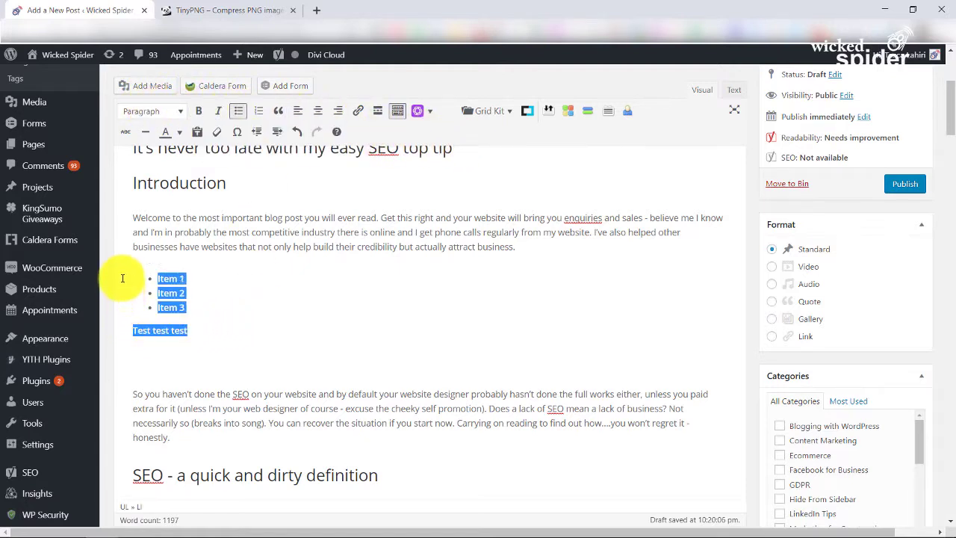
{"action": "key", "text": "BackSpace"}
{"action": "key", "text": "BackSpace"}
{"action": "key", "text": "BackSpace"}
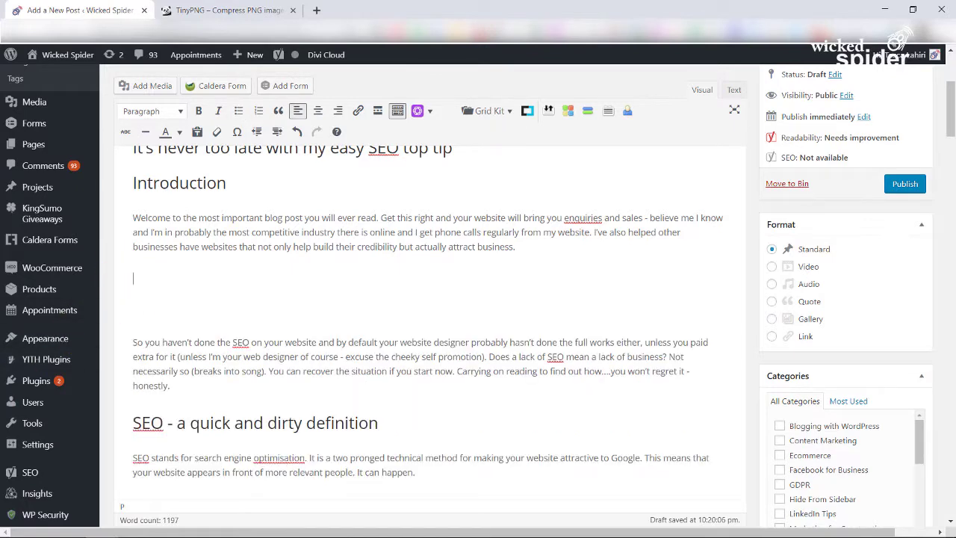
Step: Open the post's permalink for editing and cancel the edit
{"action": "scroll", "coordinate": [469, 458], "scroll_direction": "up", "scroll_amount": 4}
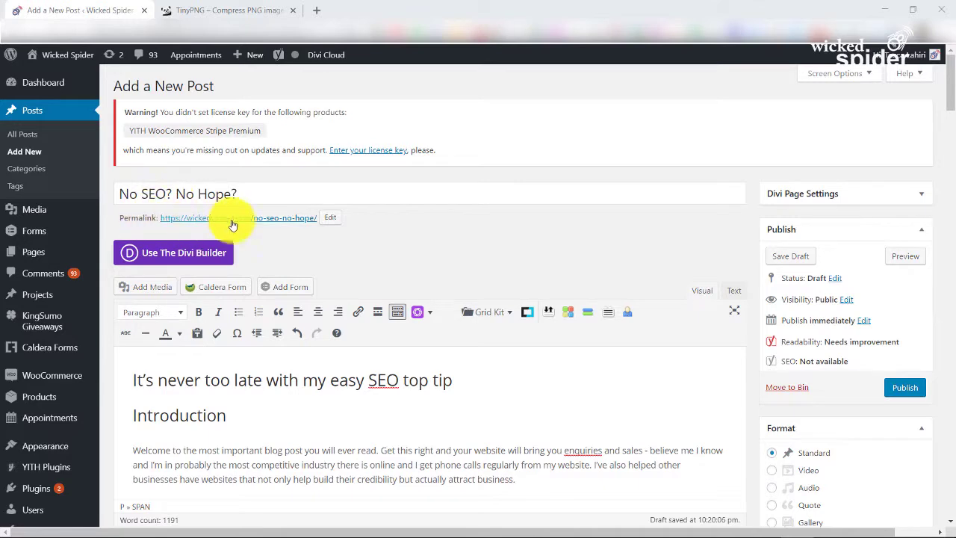
{"action": "left_click", "coordinate": [330, 218]}
{"action": "left_click", "coordinate": [396, 218]}
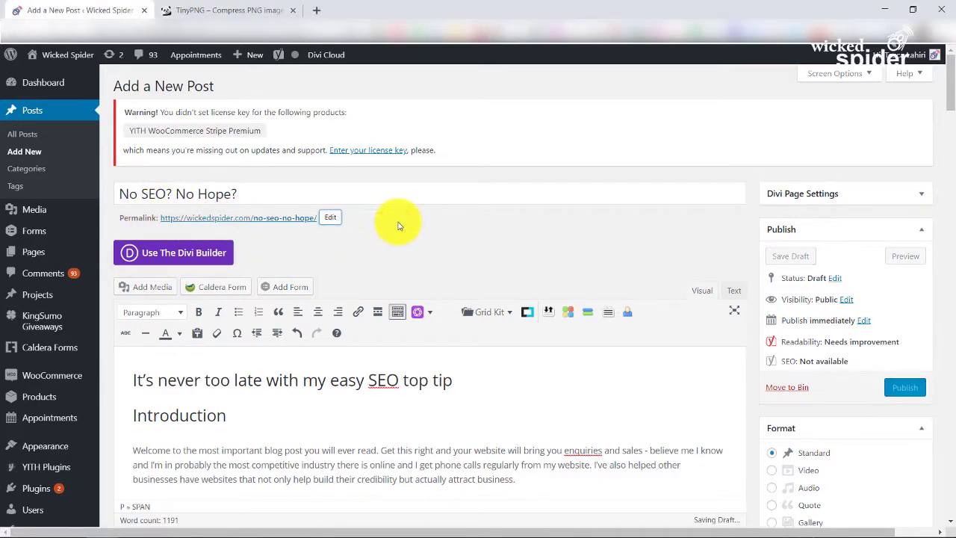
Step: Collapse the Divi Layout Injector settings box of the post
{"action": "scroll", "coordinate": [376, 261], "scroll_direction": "down", "scroll_amount": 5}
{"action": "scroll", "coordinate": [242, 334], "scroll_direction": "down", "scroll_amount": 12}
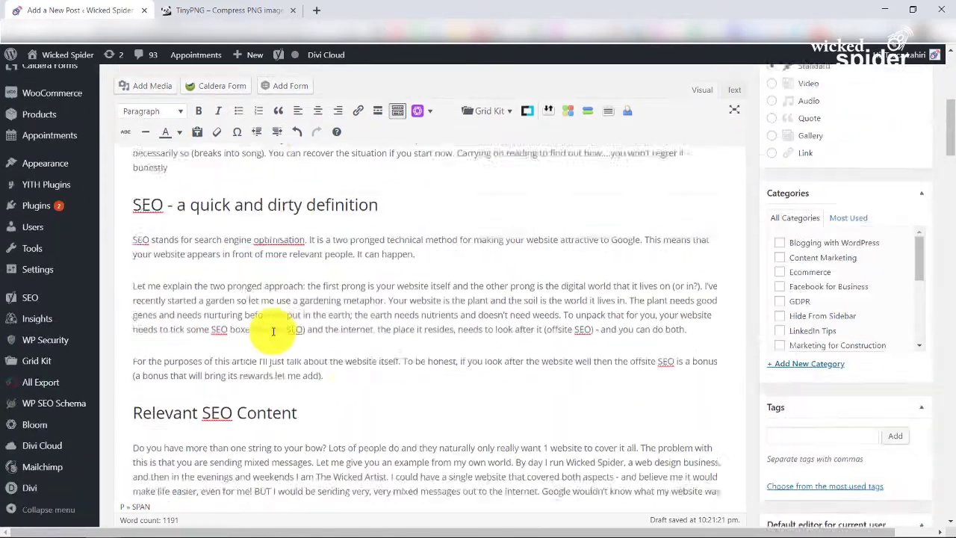
{"action": "scroll", "coordinate": [365, 329], "scroll_direction": "down", "scroll_amount": 8}
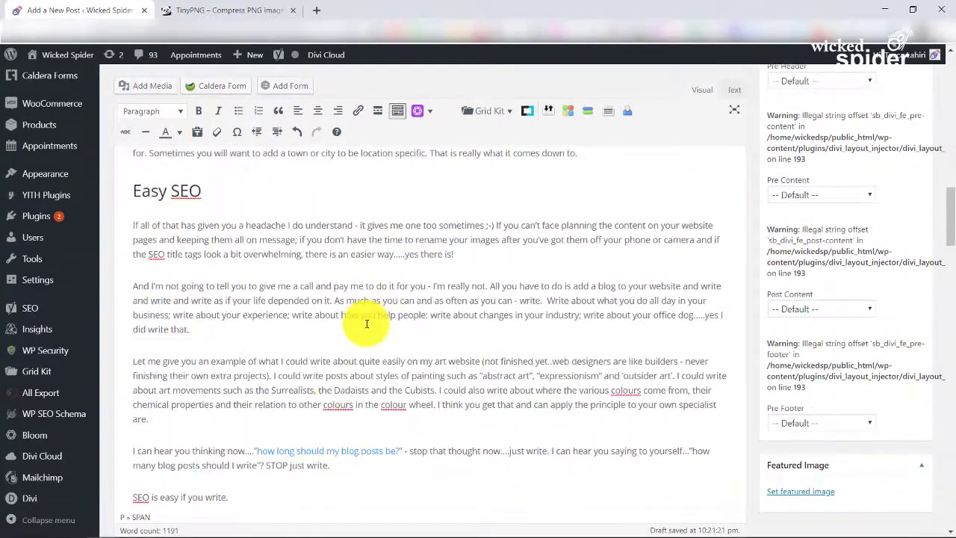
{"action": "scroll", "coordinate": [374, 317], "scroll_direction": "up", "scroll_amount": 10}
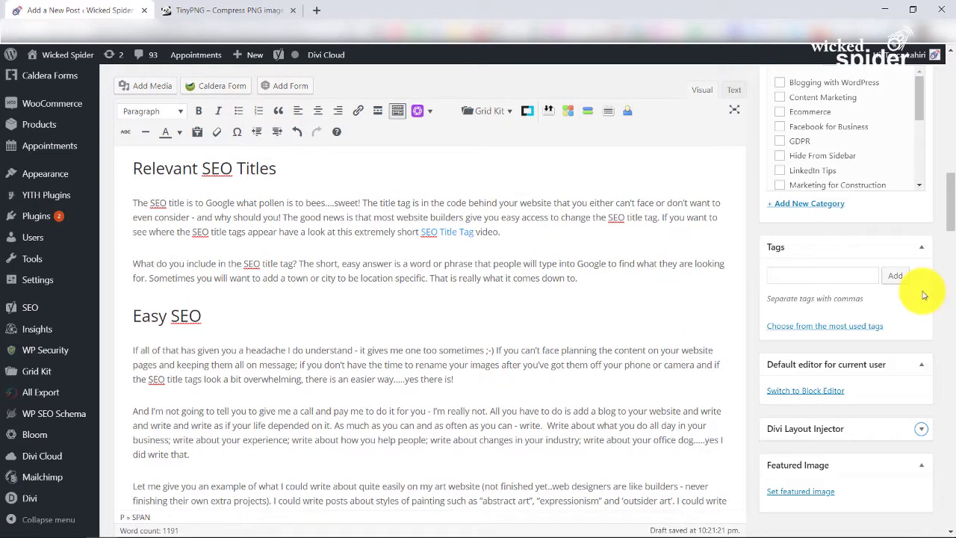
Step: Assign the post to the SEO Help category
{"action": "scroll", "coordinate": [919, 293], "scroll_direction": "up", "scroll_amount": 5}
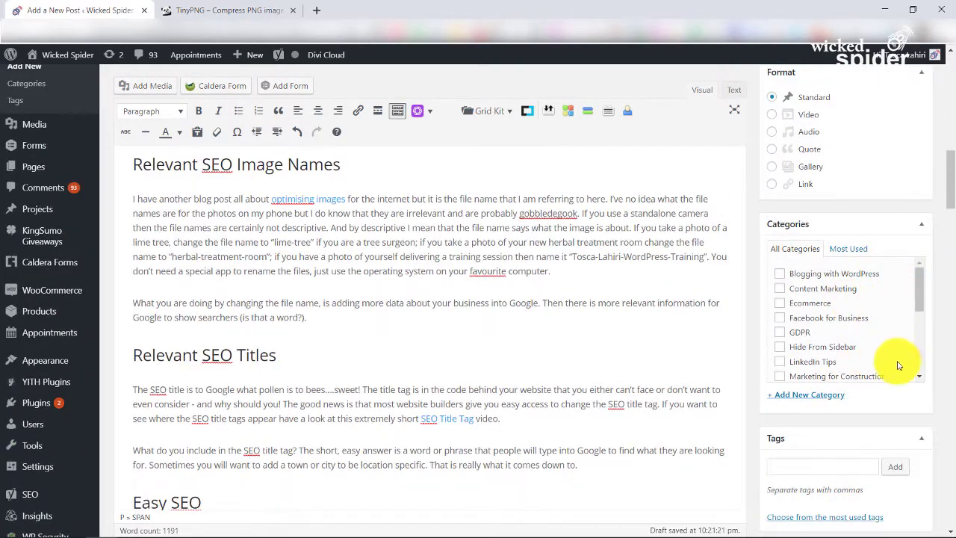
{"action": "scroll", "coordinate": [897, 363], "scroll_direction": "up", "scroll_amount": 3}
{"action": "scroll", "coordinate": [915, 377], "scroll_direction": "up", "scroll_amount": 3}
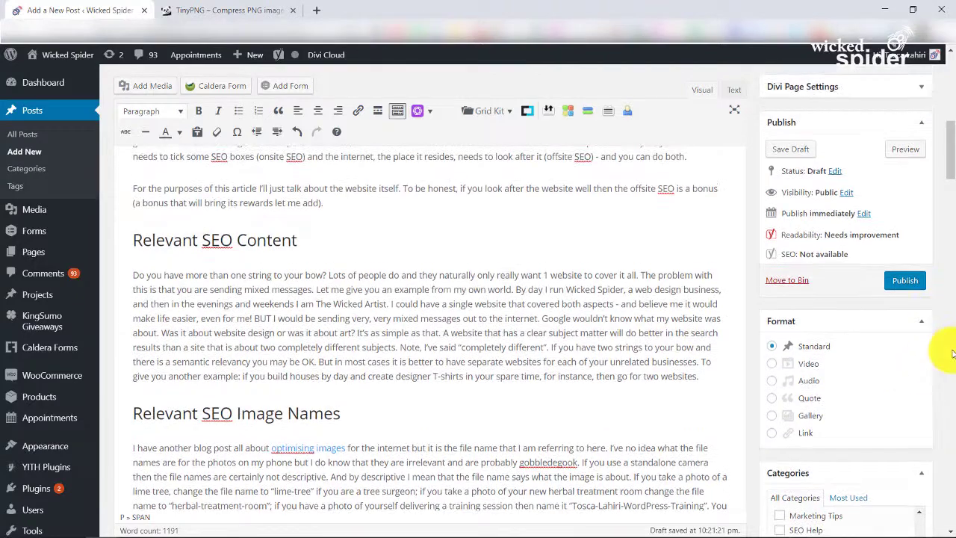
{"action": "scroll", "coordinate": [921, 337], "scroll_direction": "down", "scroll_amount": 6}
{"action": "mouse_move", "coordinate": [927, 331]}
{"action": "left_mouse_down"}
{"action": "mouse_move", "coordinate": [922, 341]}
{"action": "mouse_move", "coordinate": [918, 322]}
{"action": "left_mouse_up"}
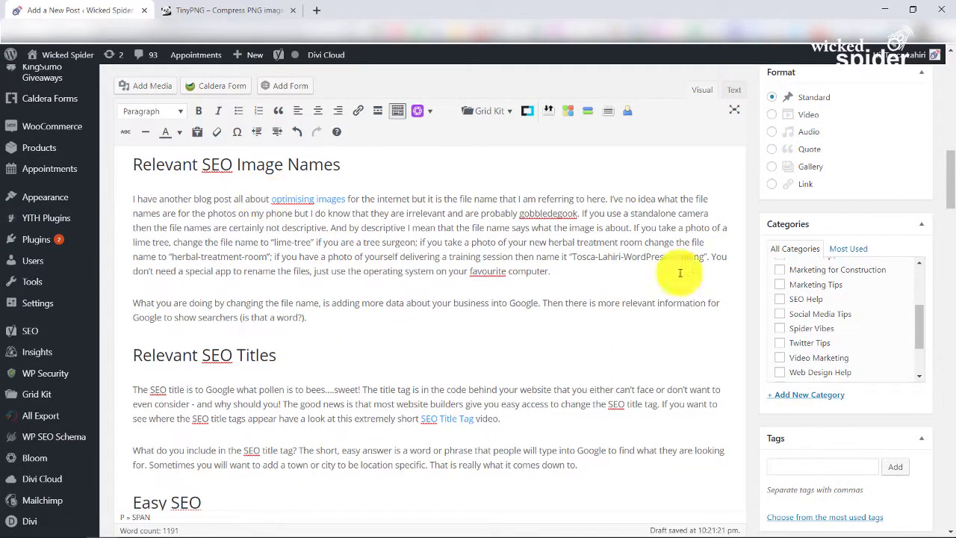
{"action": "left_click", "coordinate": [781, 301]}
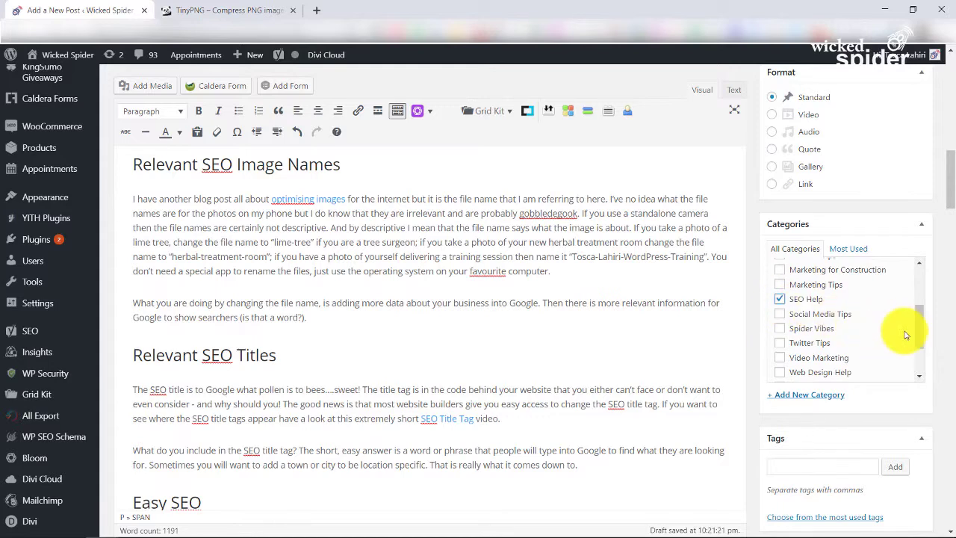
{"action": "scroll", "coordinate": [907, 342], "scroll_direction": "down", "scroll_amount": 2}
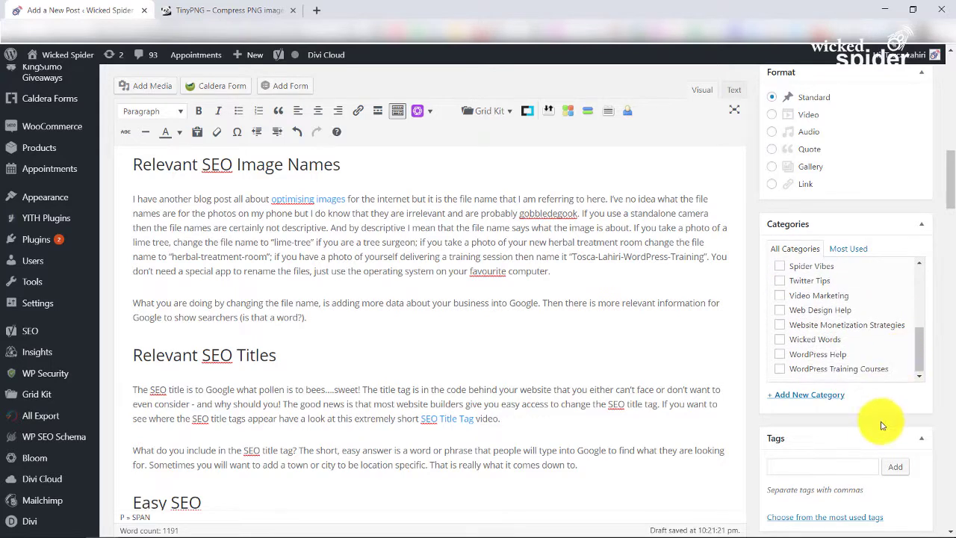
{"action": "scroll", "coordinate": [881, 419], "scroll_direction": "down", "scroll_amount": 2}
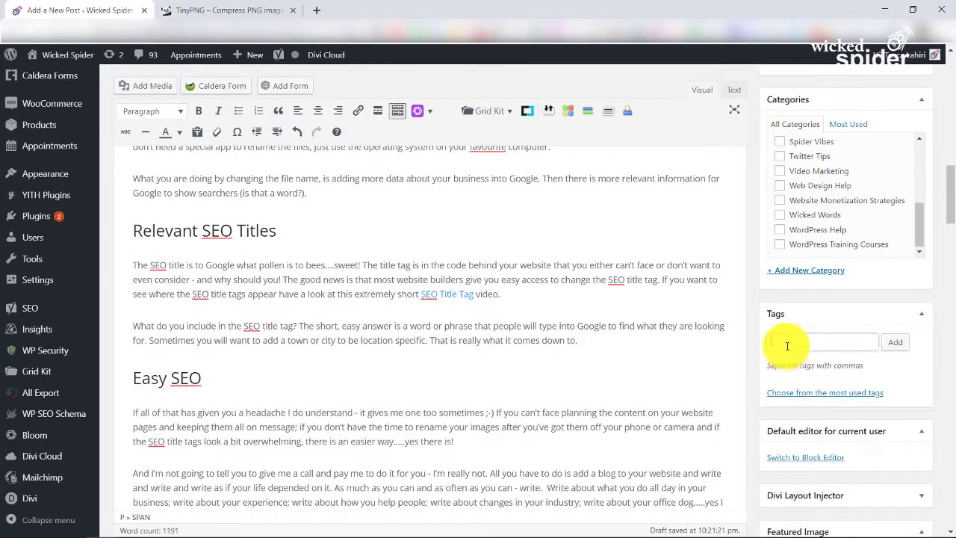
Step: Show the most used tags for the post and add Yoast seo from them
{"action": "left_click", "coordinate": [787, 346]}
{"action": "scroll", "coordinate": [457, 431], "scroll_direction": "up", "scroll_amount": 2}
{"action": "scroll", "coordinate": [456, 429], "scroll_direction": "up", "scroll_amount": 1}
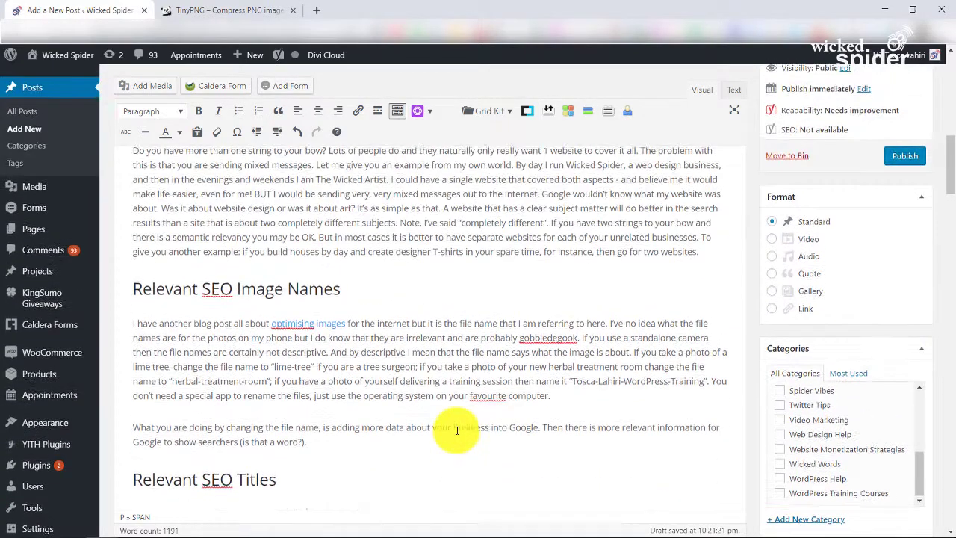
{"action": "scroll", "coordinate": [459, 429], "scroll_direction": "down", "scroll_amount": 2}
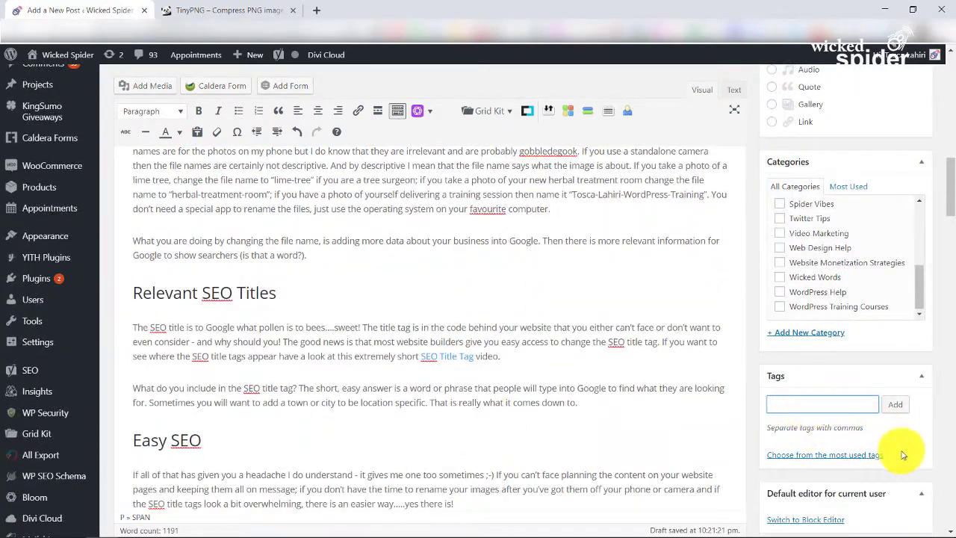
{"action": "left_click", "coordinate": [864, 455]}
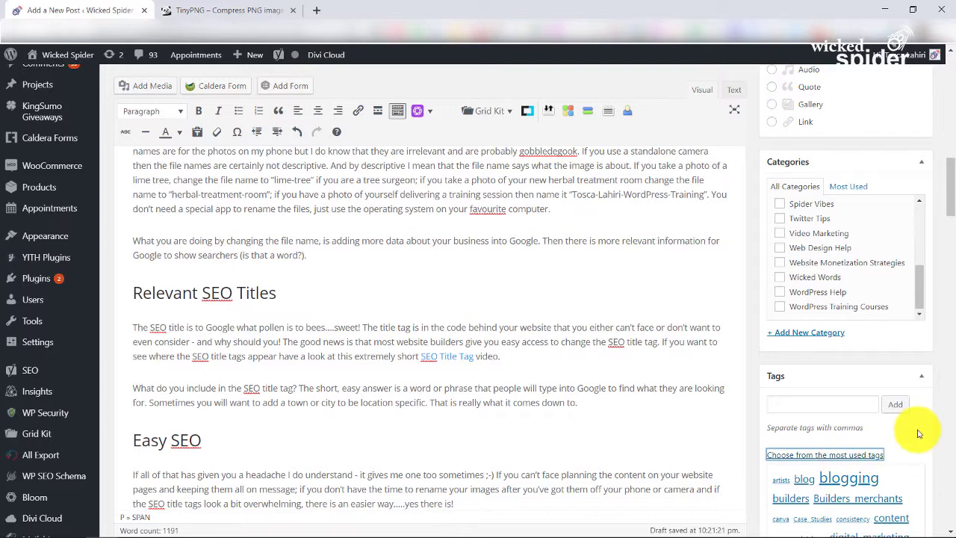
{"action": "scroll", "coordinate": [920, 430], "scroll_direction": "down", "scroll_amount": 2}
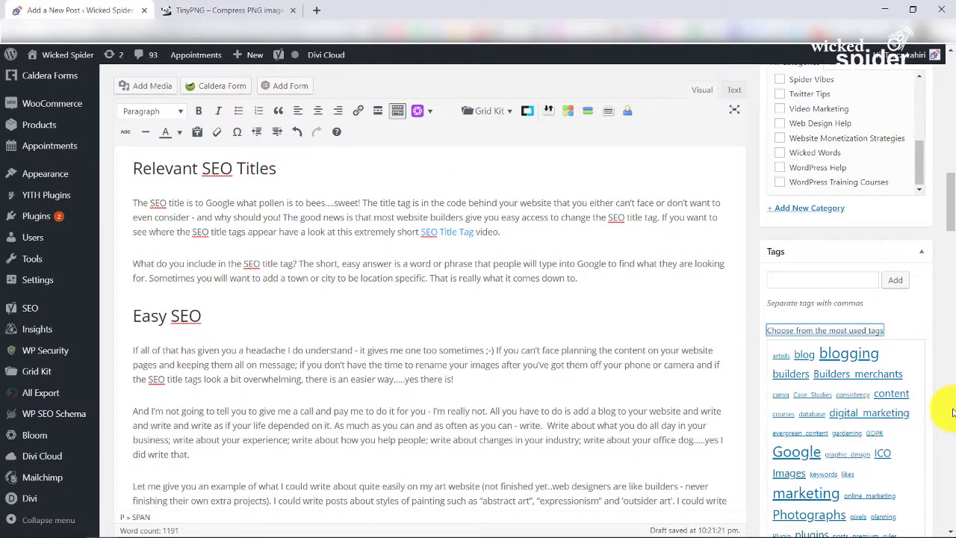
{"action": "scroll", "coordinate": [953, 413], "scroll_direction": "down", "scroll_amount": 3}
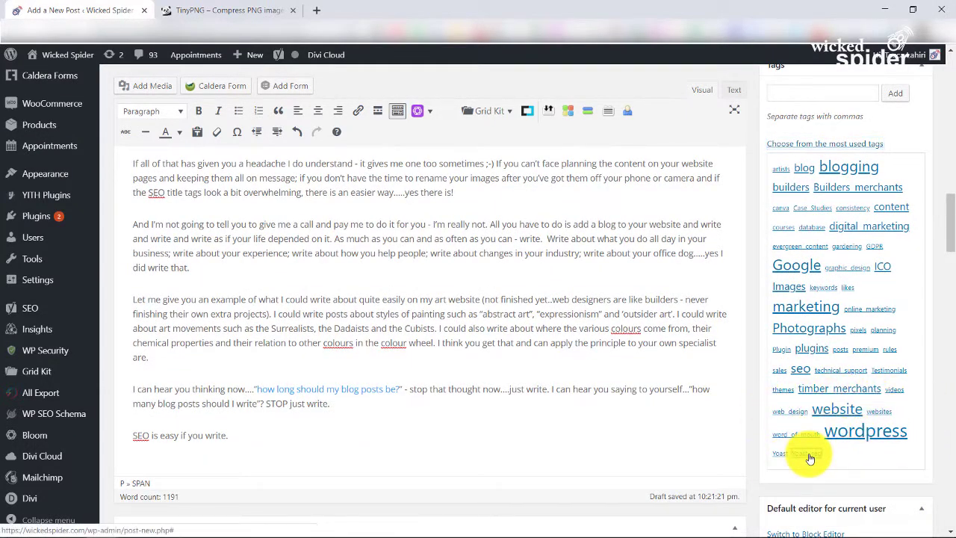
{"action": "left_click", "coordinate": [810, 457]}
Step: Add blogging from the most used tags to the post
{"action": "scroll", "coordinate": [939, 408], "scroll_direction": "up", "scroll_amount": 2}
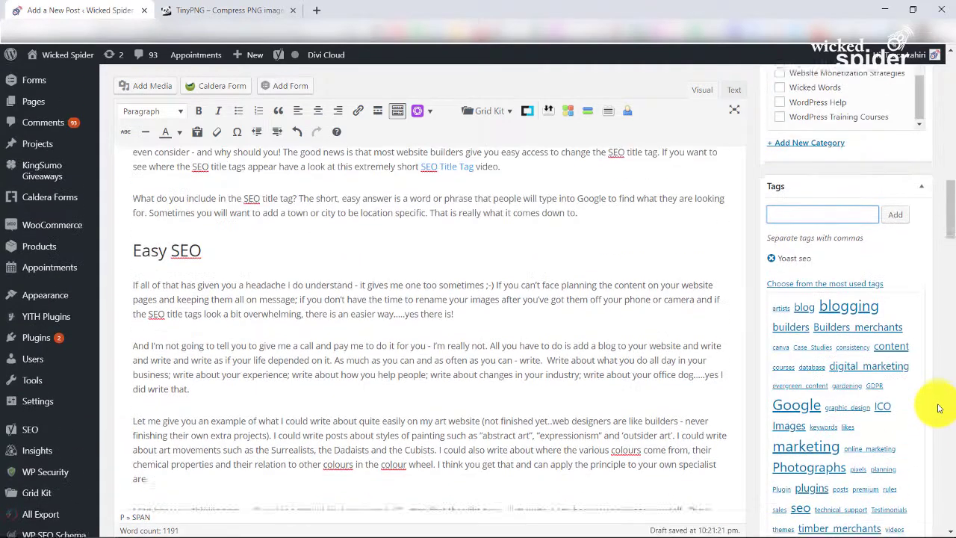
{"action": "scroll", "coordinate": [940, 408], "scroll_direction": "down", "scroll_amount": 1}
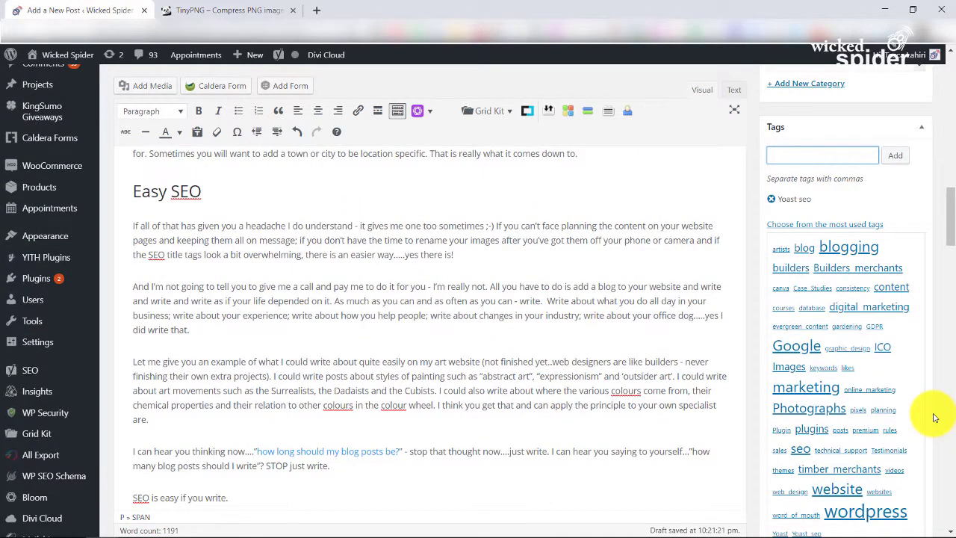
{"action": "scroll", "coordinate": [936, 414], "scroll_direction": "up", "scroll_amount": 2}
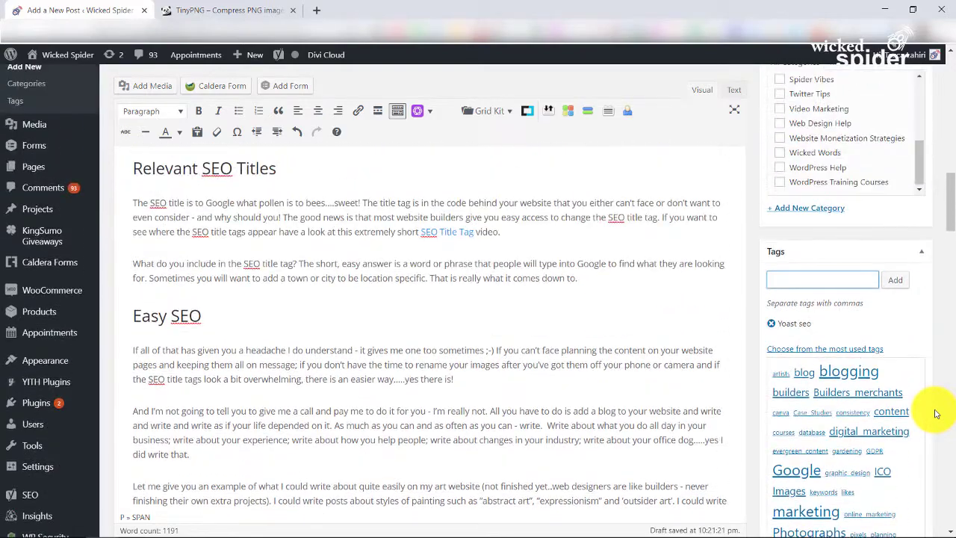
{"action": "left_click", "coordinate": [847, 373]}
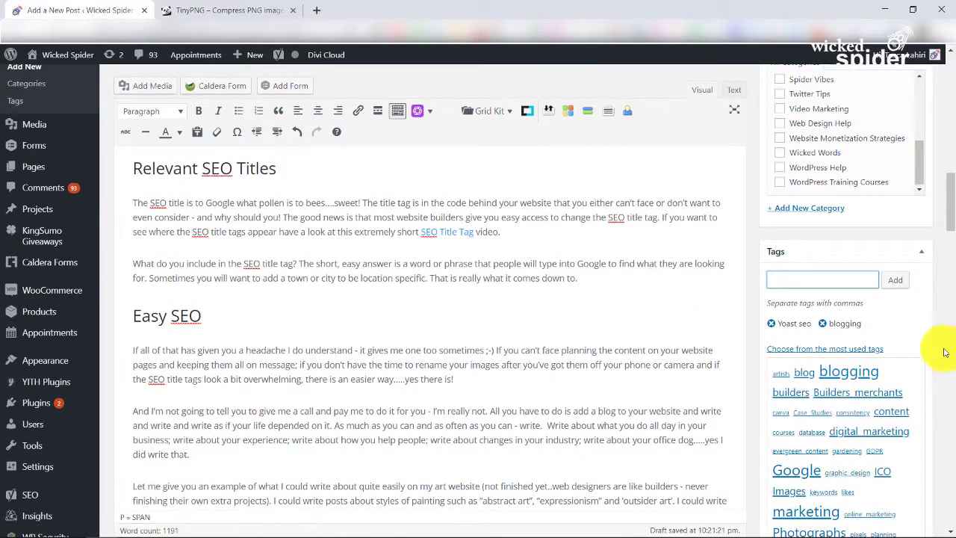
Step: Add the tags Content, Images and SEO tips to the post, based on its section topics
{"action": "scroll", "coordinate": [336, 352], "scroll_direction": "up", "scroll_amount": 2}
{"action": "scroll", "coordinate": [418, 383], "scroll_direction": "down", "scroll_amount": 3}
{"action": "scroll", "coordinate": [417, 383], "scroll_direction": "down", "scroll_amount": 5}
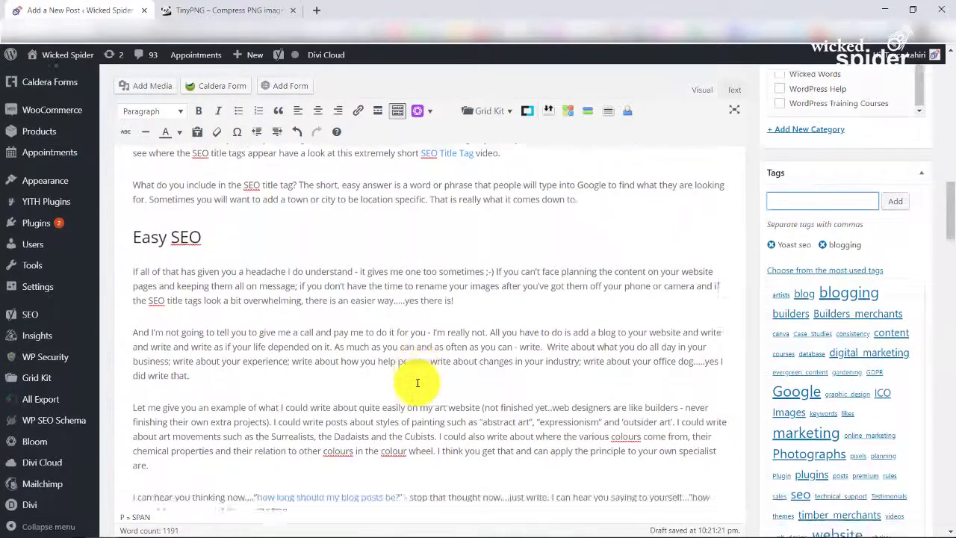
{"action": "scroll", "coordinate": [415, 381], "scroll_direction": "up", "scroll_amount": 10}
{"action": "scroll", "coordinate": [420, 382], "scroll_direction": "up", "scroll_amount": 8}
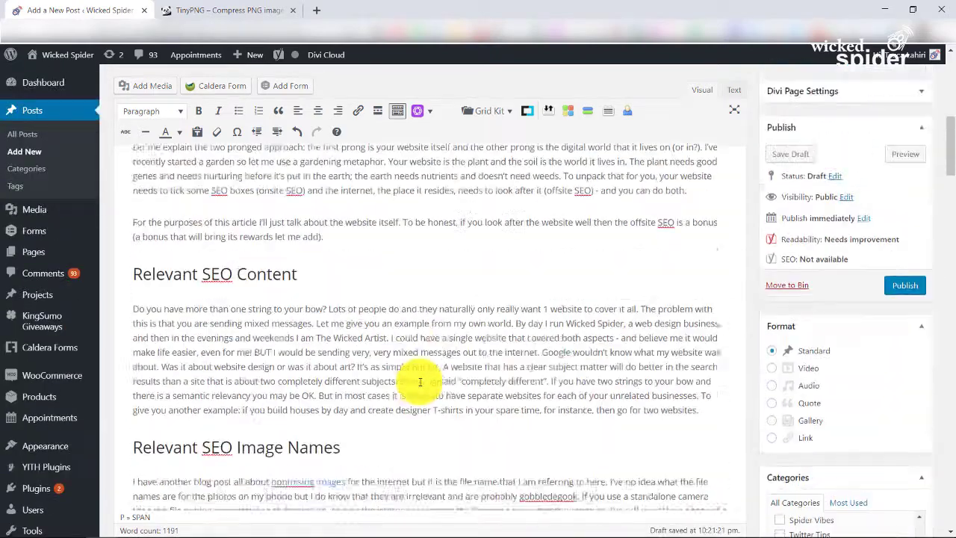
{"action": "scroll", "coordinate": [802, 396], "scroll_direction": "down", "scroll_amount": 5}
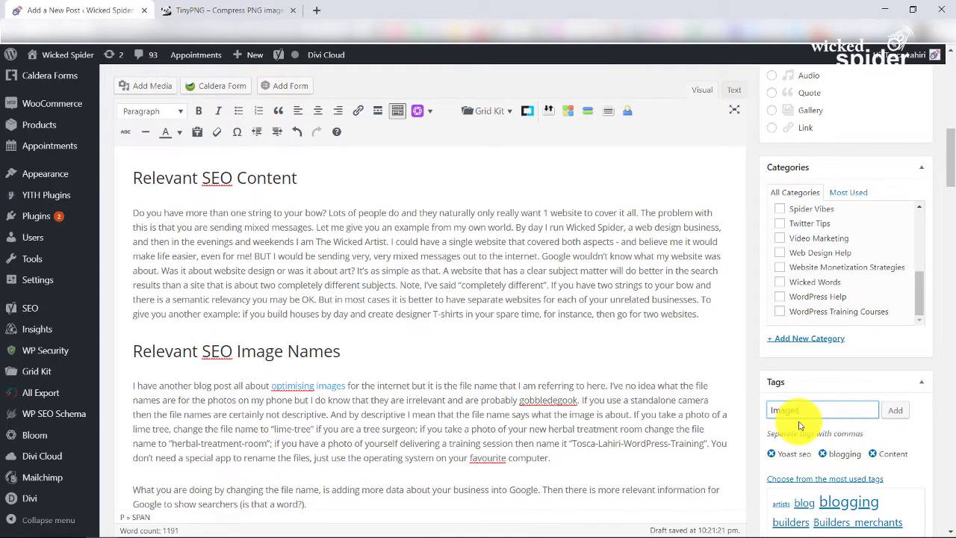
{"action": "scroll", "coordinate": [465, 370], "scroll_direction": "up", "scroll_amount": 4}
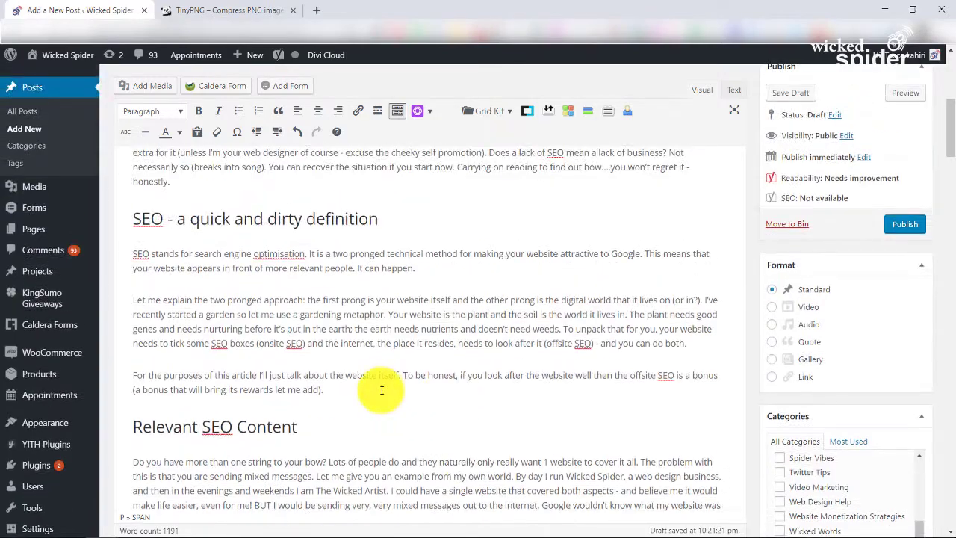
{"action": "scroll", "coordinate": [383, 389], "scroll_direction": "up", "scroll_amount": 3}
{"action": "scroll", "coordinate": [398, 377], "scroll_direction": "down", "scroll_amount": 12}
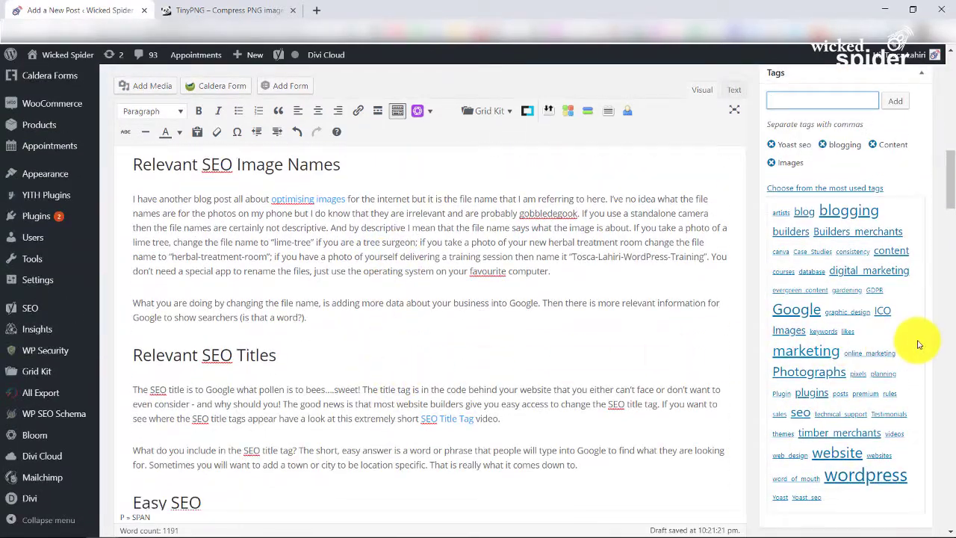
{"action": "scroll", "coordinate": [892, 260], "scroll_direction": "up", "scroll_amount": 3}
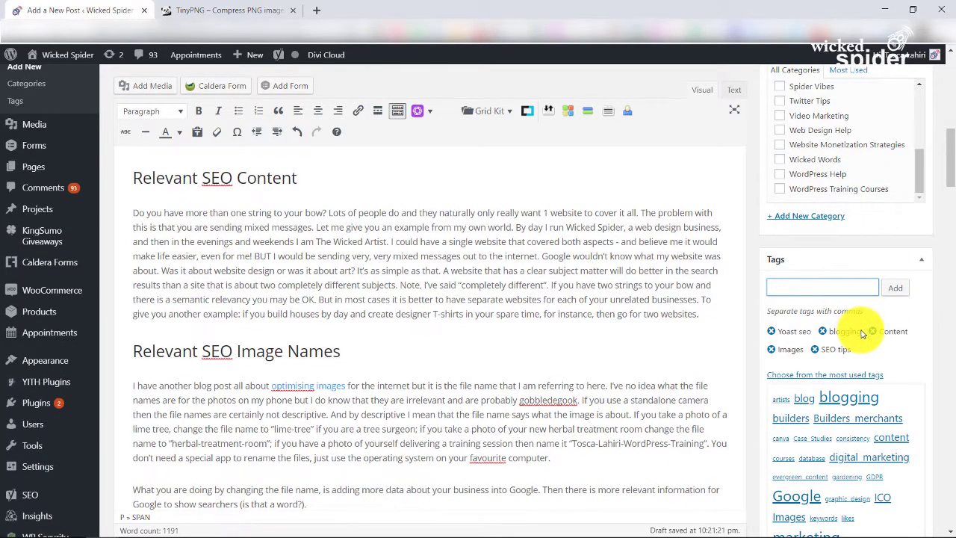
Step: Review the post's assigned tags against its text, including the paragraph under Relevant SEO Content
{"action": "scroll", "coordinate": [610, 352], "scroll_direction": "up", "scroll_amount": 6}
{"action": "scroll", "coordinate": [630, 331], "scroll_direction": "down", "scroll_amount": 2}
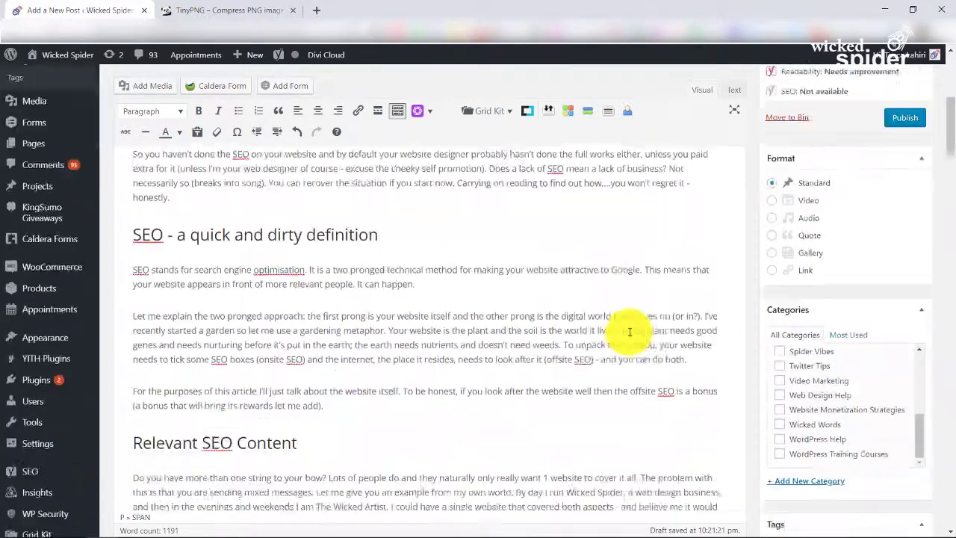
{"action": "scroll", "coordinate": [630, 332], "scroll_direction": "down", "scroll_amount": 1}
{"action": "scroll", "coordinate": [796, 310], "scroll_direction": "down", "scroll_amount": 3}
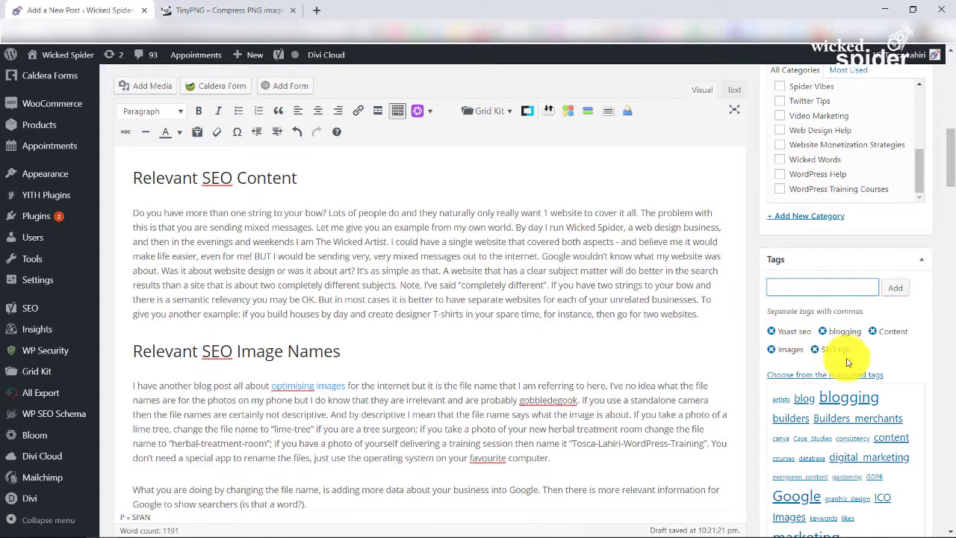
{"action": "left_click", "coordinate": [873, 331]}
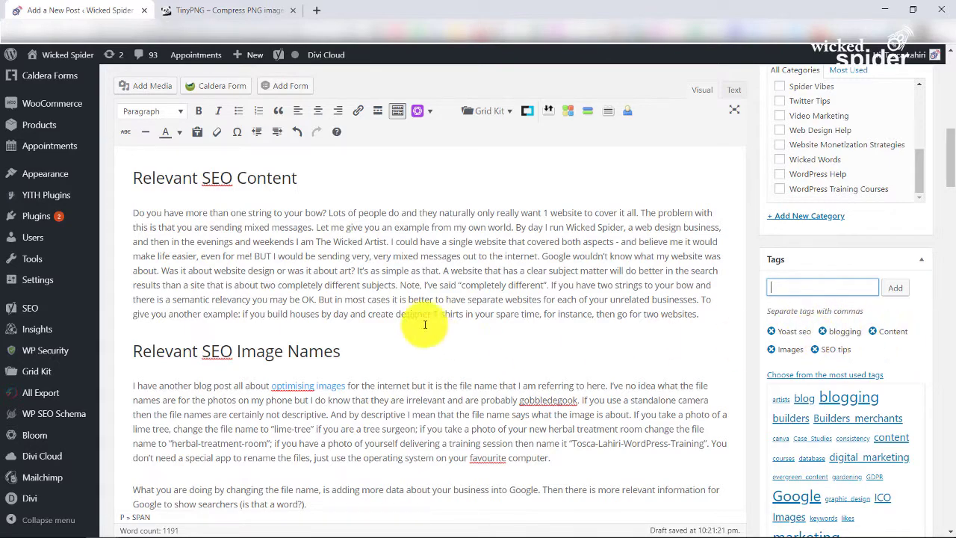
{"action": "left_click_drag", "start_coordinate": [419, 256], "coordinate": [517, 317]}
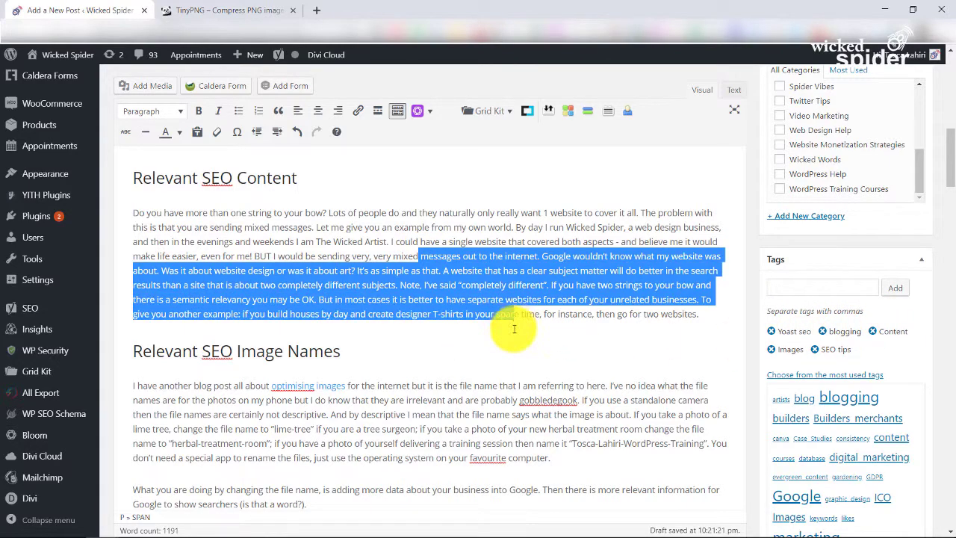
{"action": "left_click", "coordinate": [608, 337]}
{"action": "scroll", "coordinate": [822, 316], "scroll_direction": "down", "scroll_amount": 10}
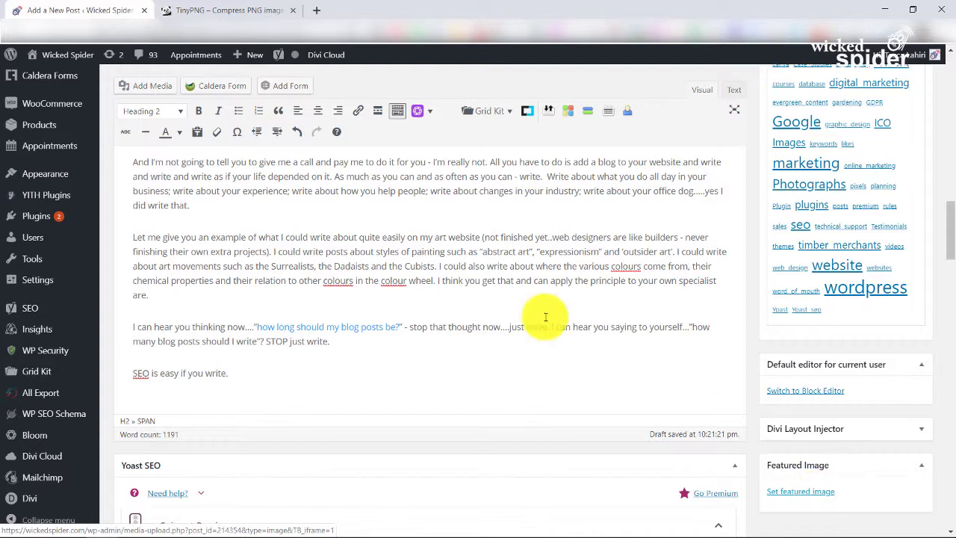
Step: Open the live site in a new browser tab and examine the featured images of the posts on its blog page
{"action": "mouse_move", "coordinate": [58, 71]}
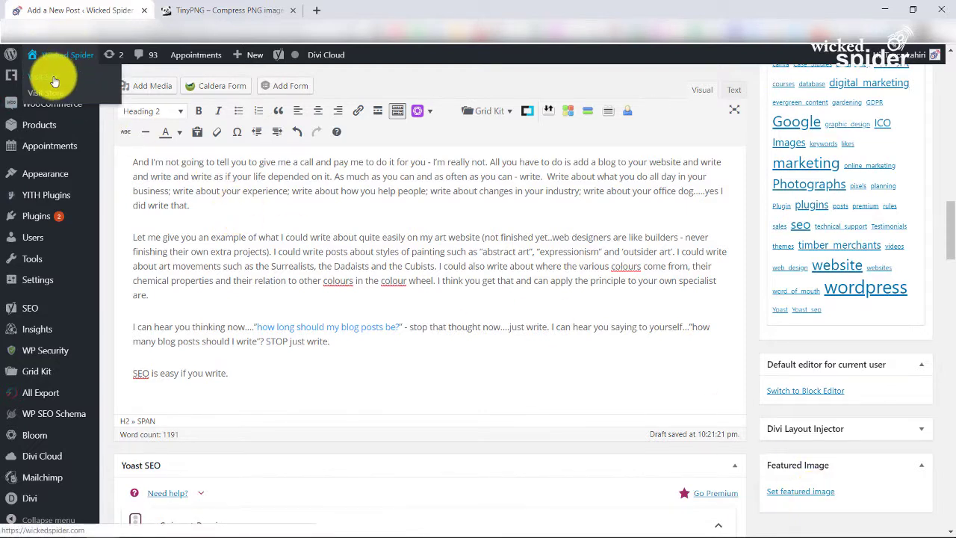
{"action": "right_click", "coordinate": [54, 81]}
{"action": "left_click", "coordinate": [82, 86]}
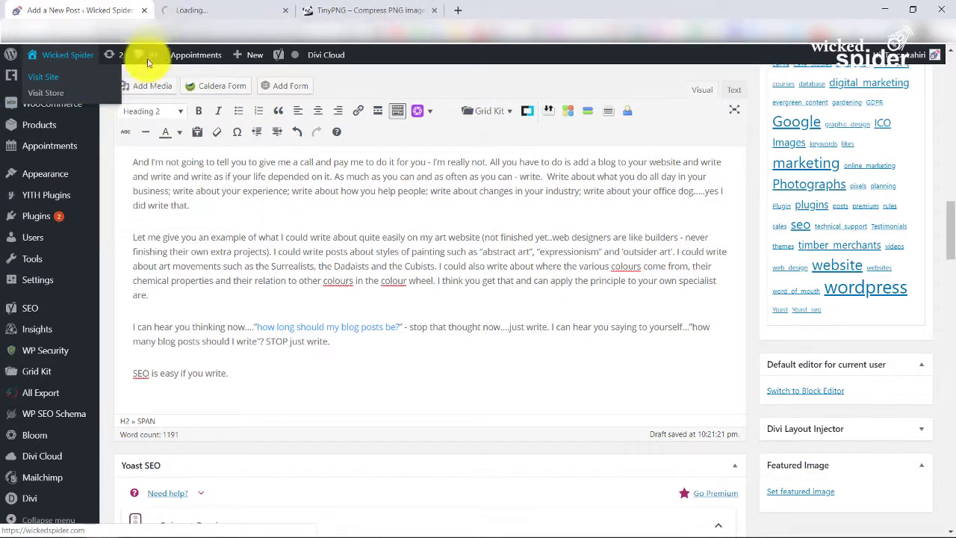
{"action": "left_click", "coordinate": [195, 11]}
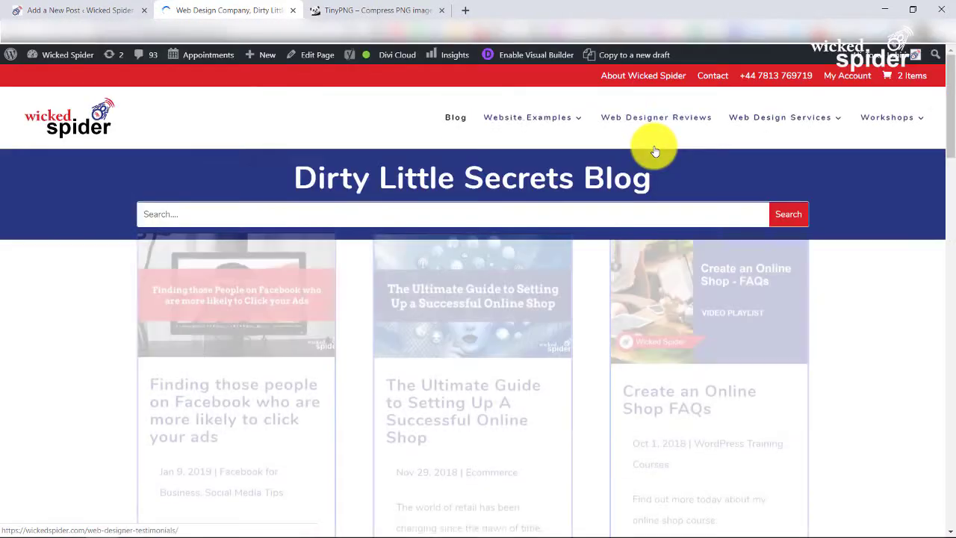
{"action": "scroll", "coordinate": [632, 237], "scroll_direction": "down", "scroll_amount": 2}
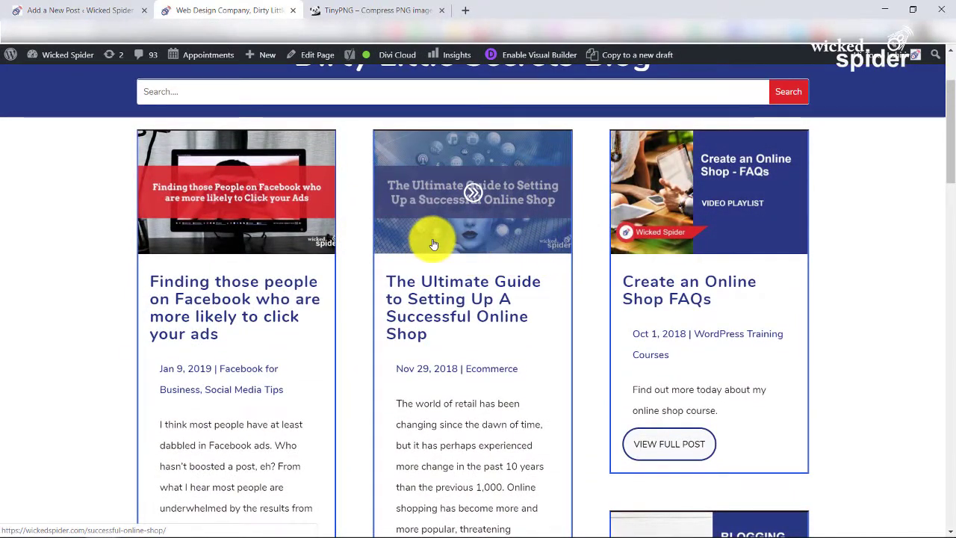
{"action": "scroll", "coordinate": [433, 245], "scroll_direction": "down", "scroll_amount": 10}
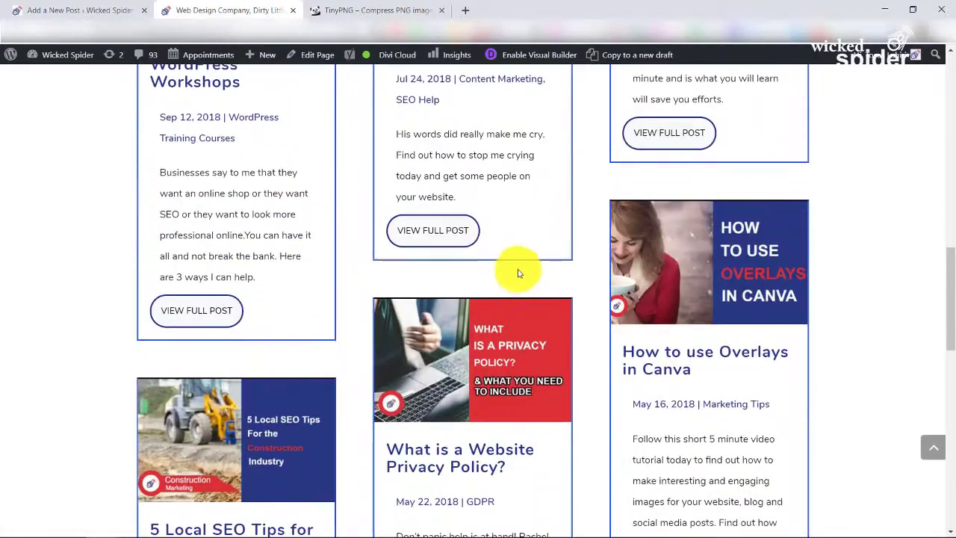
{"action": "scroll", "coordinate": [314, 264], "scroll_direction": "down", "scroll_amount": 3}
{"action": "scroll", "coordinate": [489, 326], "scroll_direction": "down", "scroll_amount": 3}
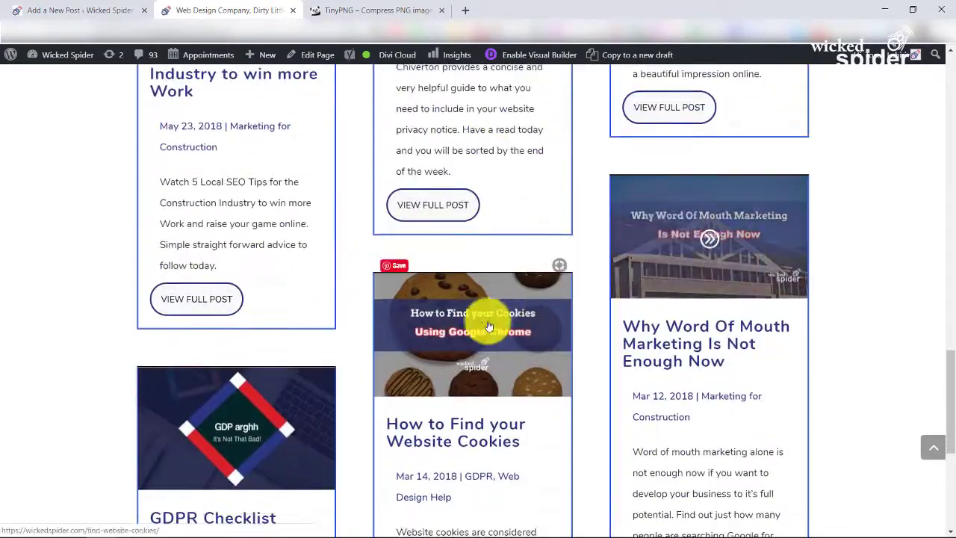
{"action": "scroll", "coordinate": [256, 363], "scroll_direction": "up", "scroll_amount": 10}
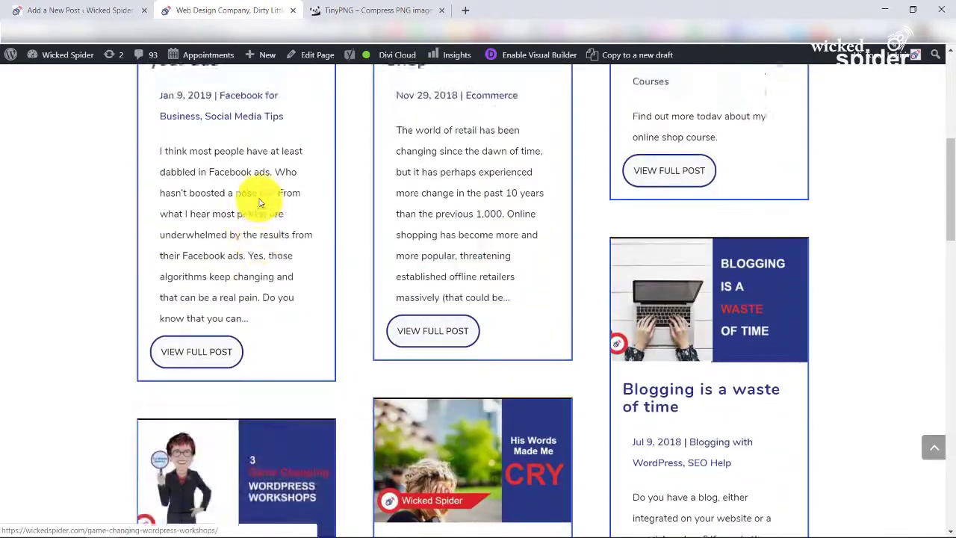
{"action": "scroll", "coordinate": [260, 202], "scroll_direction": "up", "scroll_amount": 5}
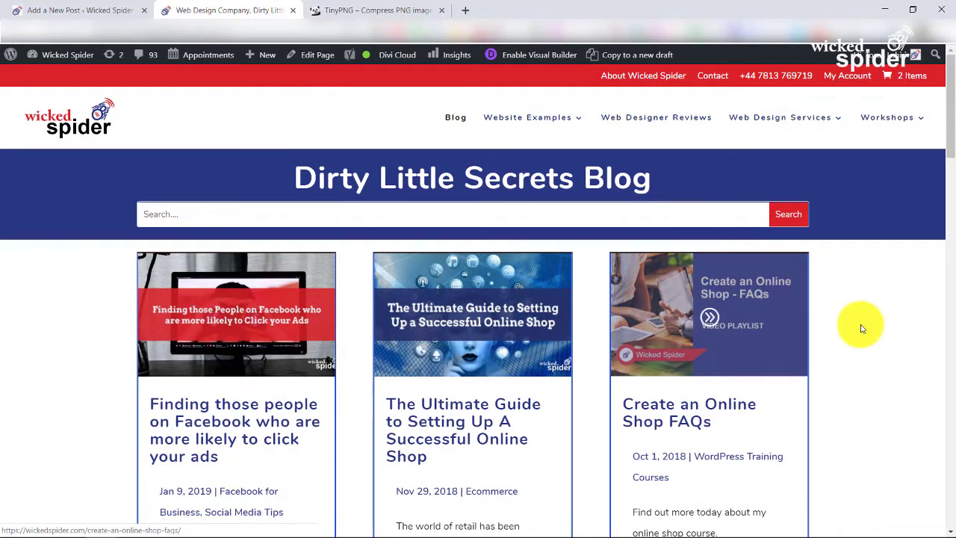
Step: View the TinyPNG image compression page and return to the post editor
{"action": "left_click", "coordinate": [78, 11]}
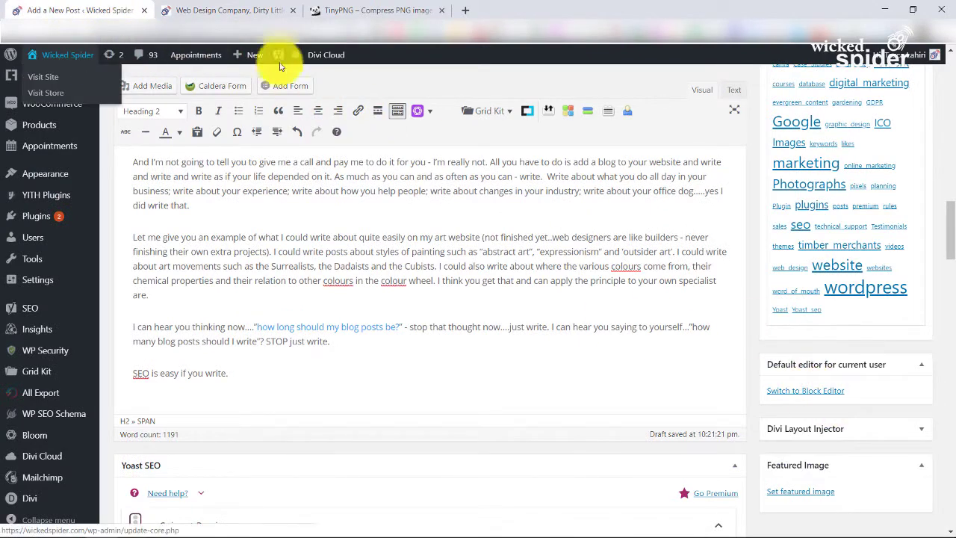
{"action": "left_click", "coordinate": [349, 15]}
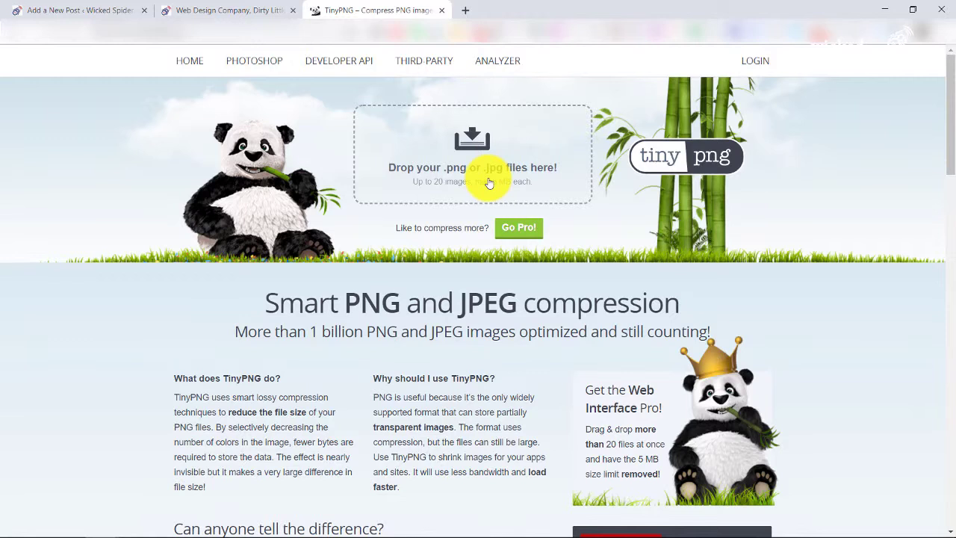
{"action": "left_click", "coordinate": [82, 11]}
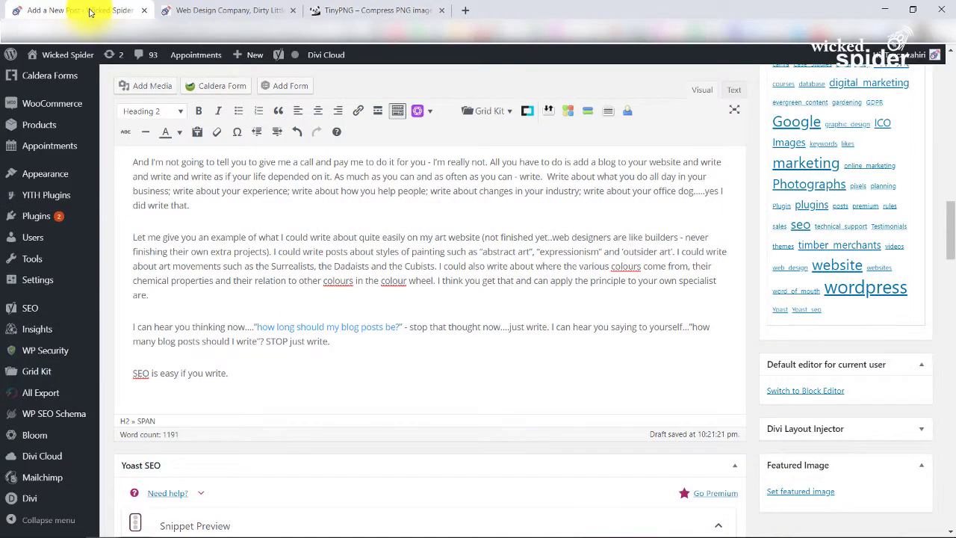
Step: Upload "No SEO No Hope Wicked Spider Wolverhampton.jpg" from the No SEO No Hope folder for use as the post's featured image
{"action": "scroll", "coordinate": [899, 448], "scroll_direction": "down", "scroll_amount": 3}
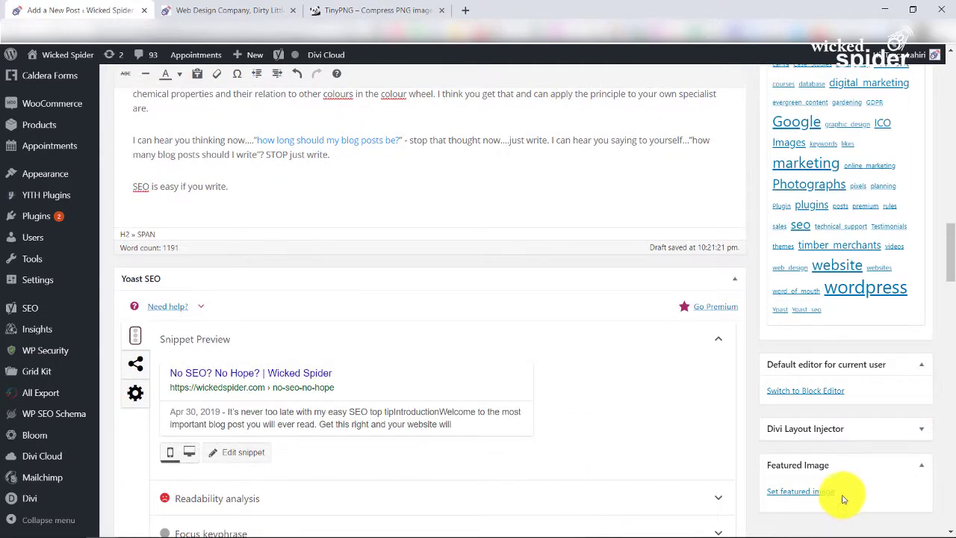
{"action": "left_click", "coordinate": [810, 496]}
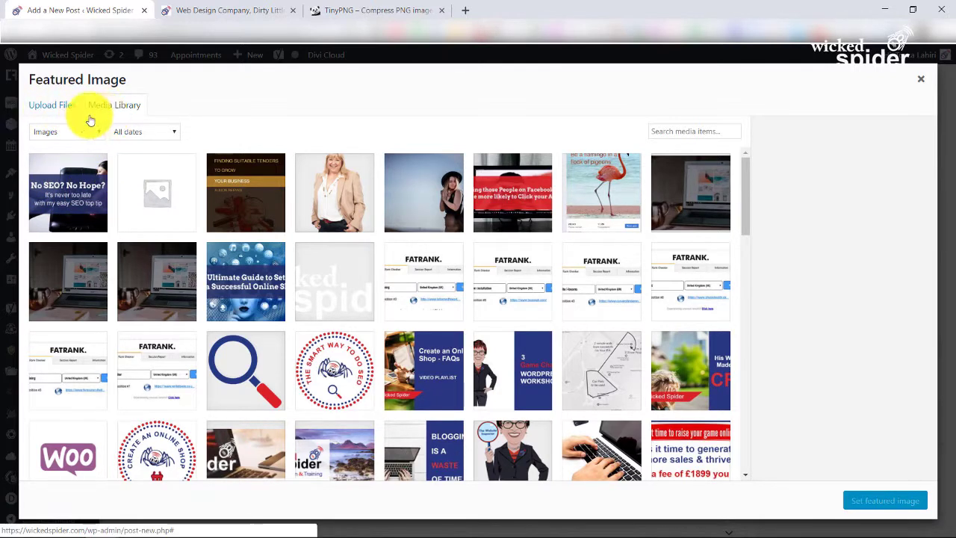
{"action": "left_click", "coordinate": [60, 113]}
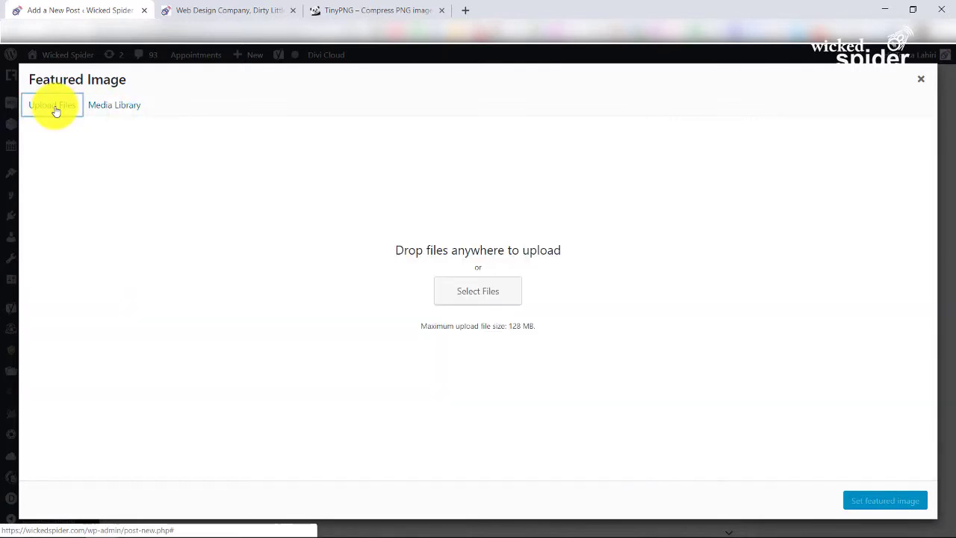
{"action": "left_click", "coordinate": [472, 295]}
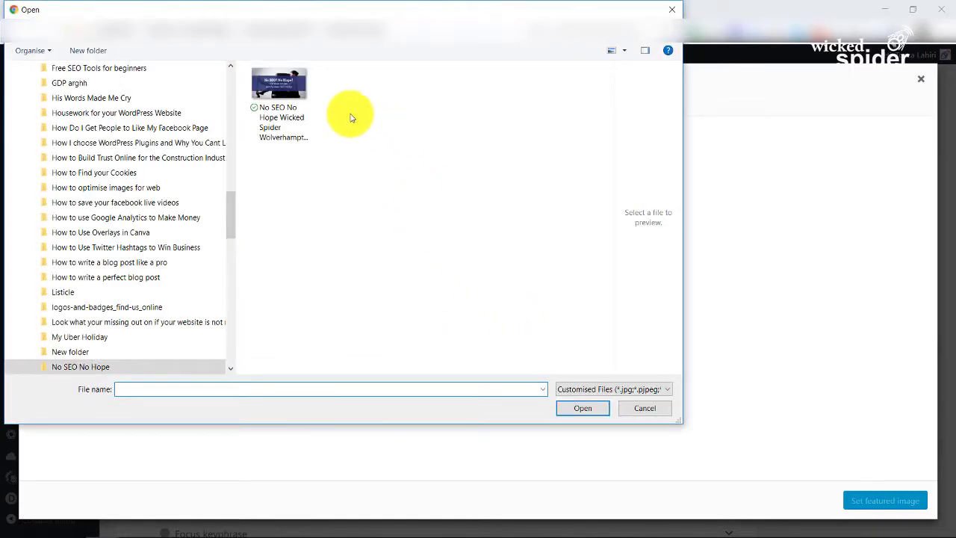
{"action": "left_click", "coordinate": [293, 97]}
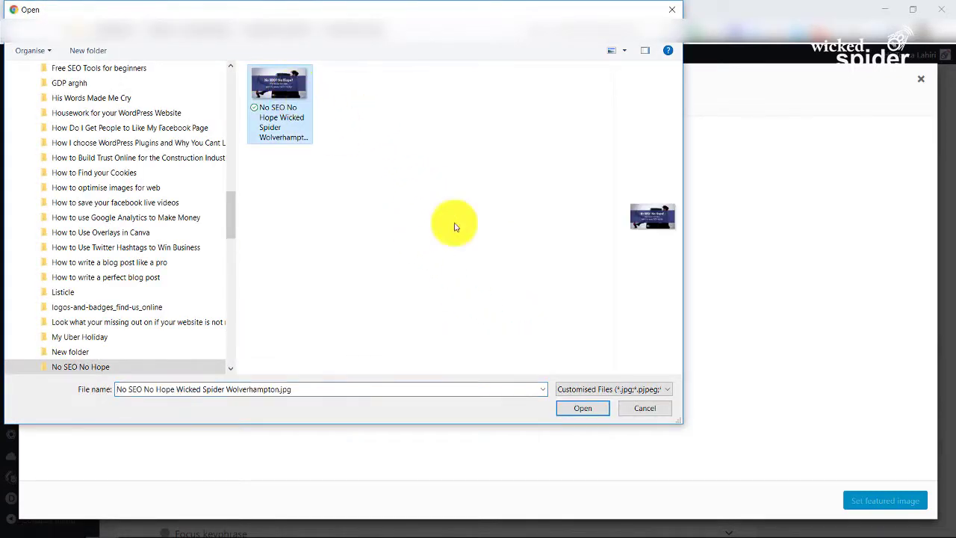
{"action": "left_click", "coordinate": [585, 411]}
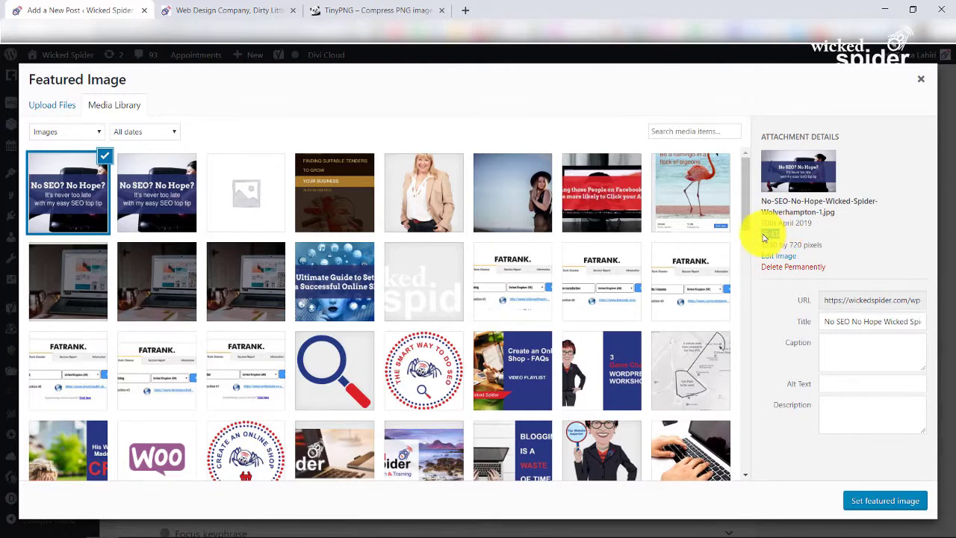
Step: Copy the uploaded image's title into its alt text, keeping the title, and set the image as the post's featured image
{"action": "left_click", "coordinate": [807, 250]}
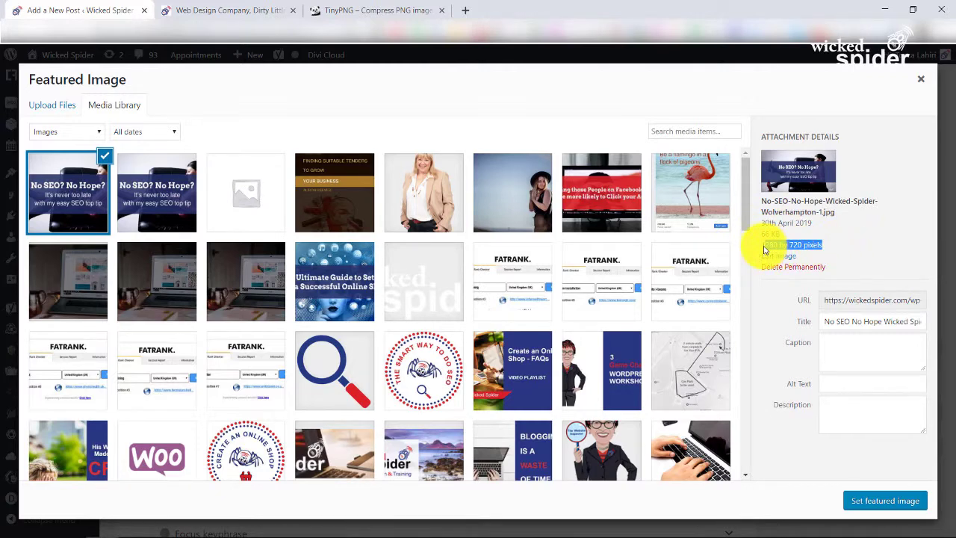
{"action": "left_click_drag", "start_coordinate": [827, 322], "coordinate": [941, 326]}
{"action": "key", "text": "ctrl+x"}
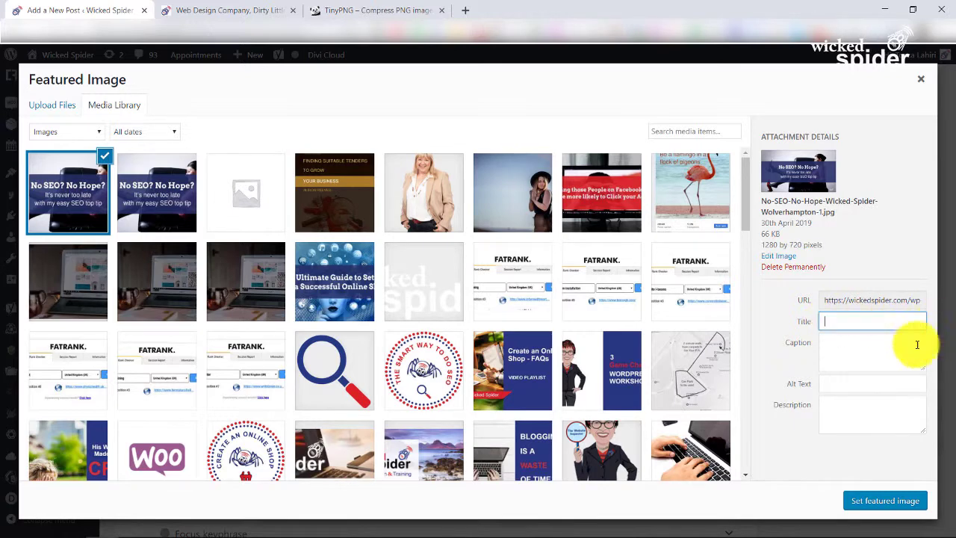
{"action": "left_click", "coordinate": [849, 382]}
{"action": "key", "text": "ctrl+v"}
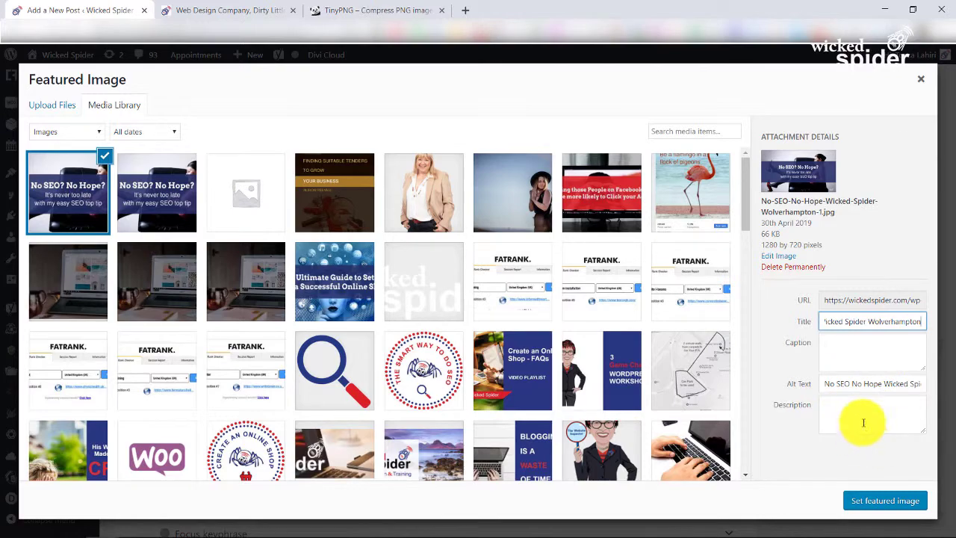
{"action": "left_click", "coordinate": [877, 503]}
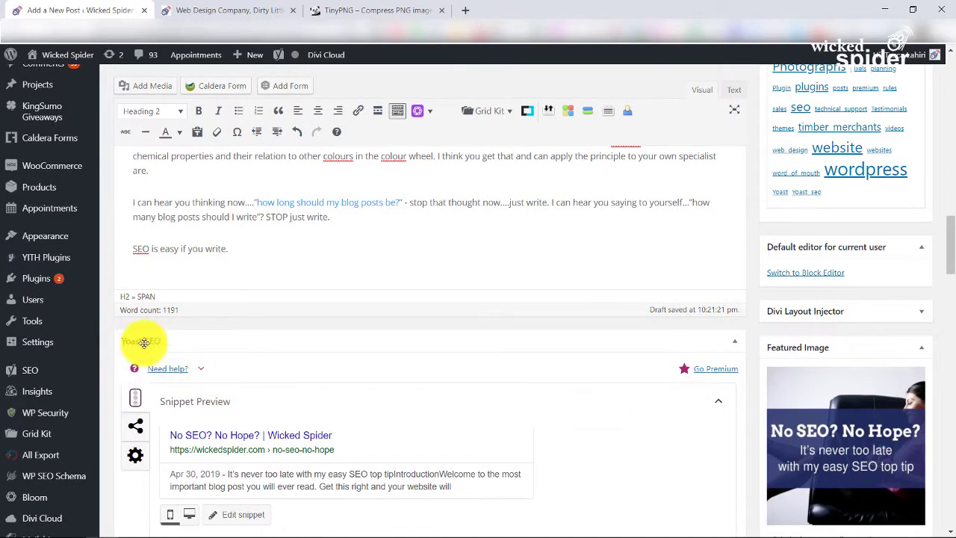
Step: Collapse the Snippet Preview section in the post's Yoast SEO box
{"action": "left_click", "coordinate": [718, 404]}
{"action": "scroll", "coordinate": [554, 446], "scroll_direction": "down", "scroll_amount": 1}
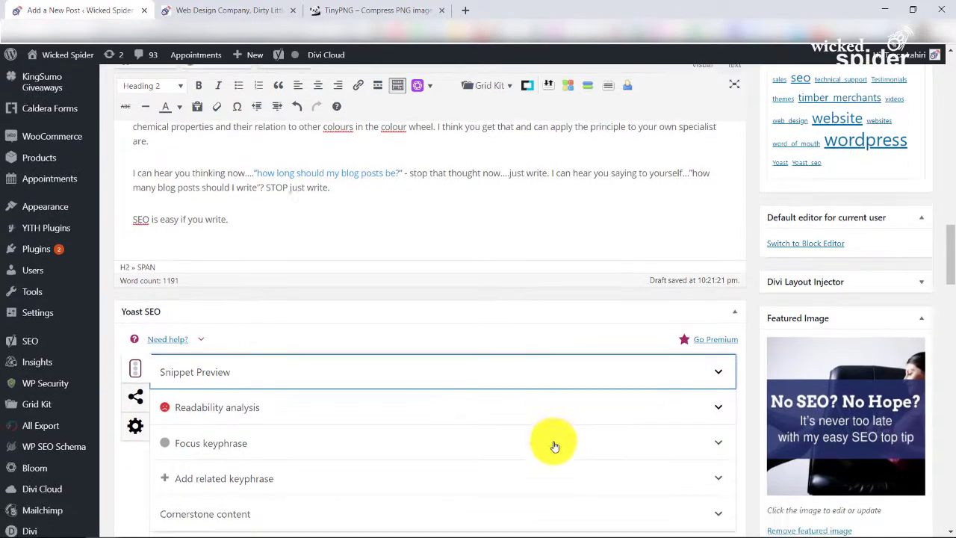
Step: Review the post's title, permalink and body text, including its section headings
{"action": "scroll", "coordinate": [554, 446], "scroll_direction": "up", "scroll_amount": 15}
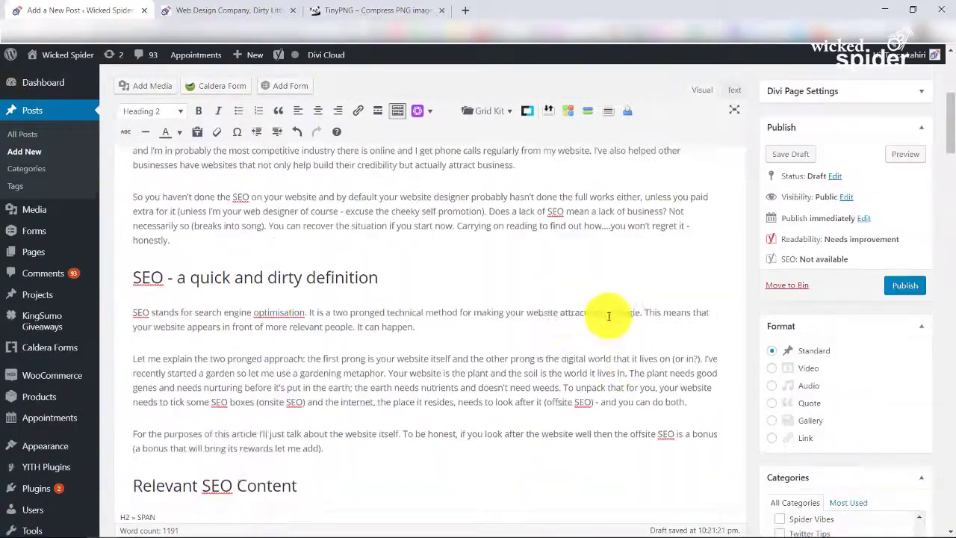
{"action": "scroll", "coordinate": [442, 309], "scroll_direction": "up", "scroll_amount": 5}
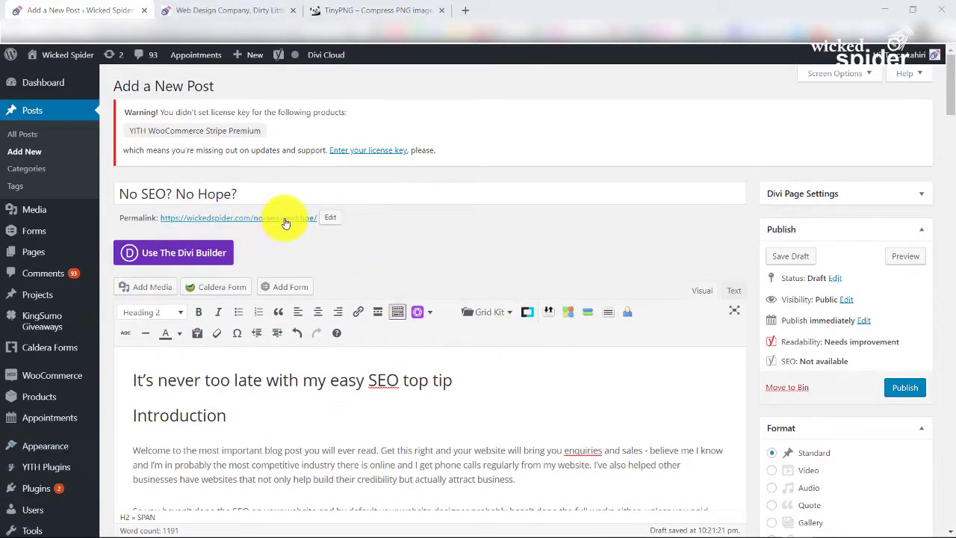
{"action": "scroll", "coordinate": [508, 341], "scroll_direction": "down", "scroll_amount": 2}
{"action": "scroll", "coordinate": [298, 304], "scroll_direction": "down", "scroll_amount": 1}
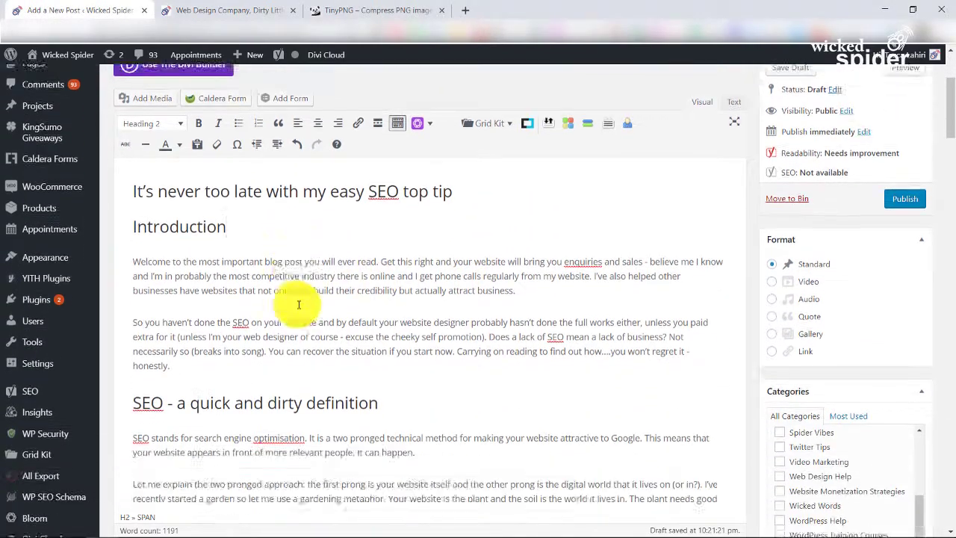
{"action": "scroll", "coordinate": [298, 304], "scroll_direction": "down", "scroll_amount": 2}
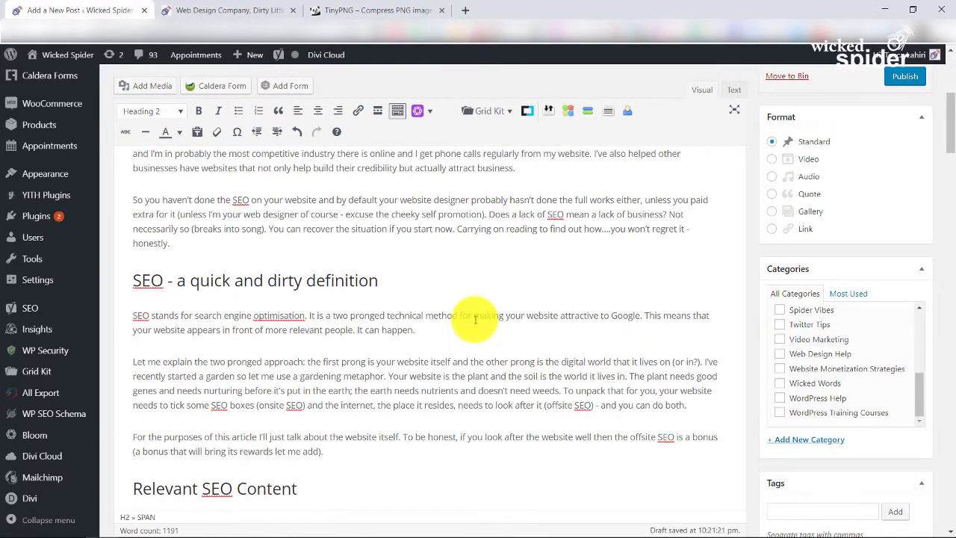
{"action": "scroll", "coordinate": [474, 319], "scroll_direction": "down", "scroll_amount": 2}
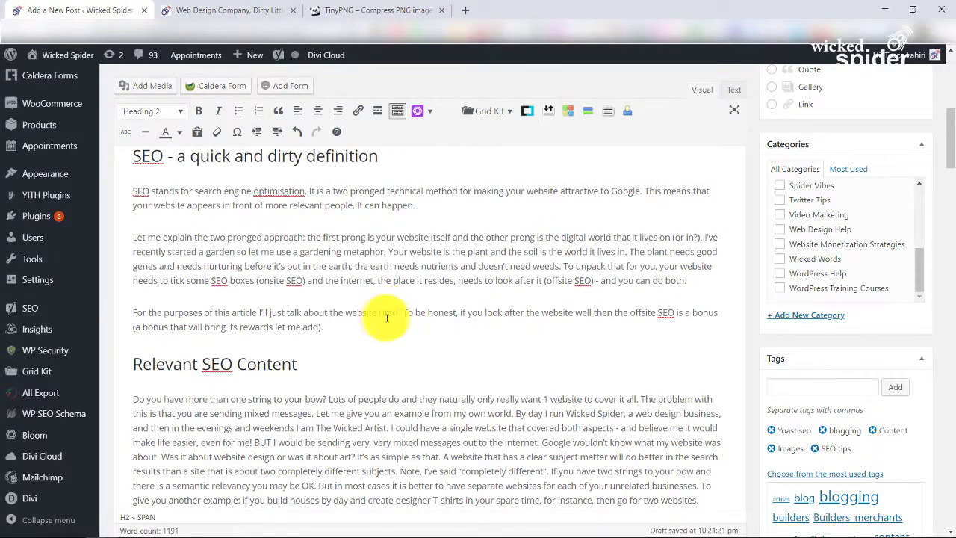
{"action": "scroll", "coordinate": [382, 317], "scroll_direction": "down", "scroll_amount": 1}
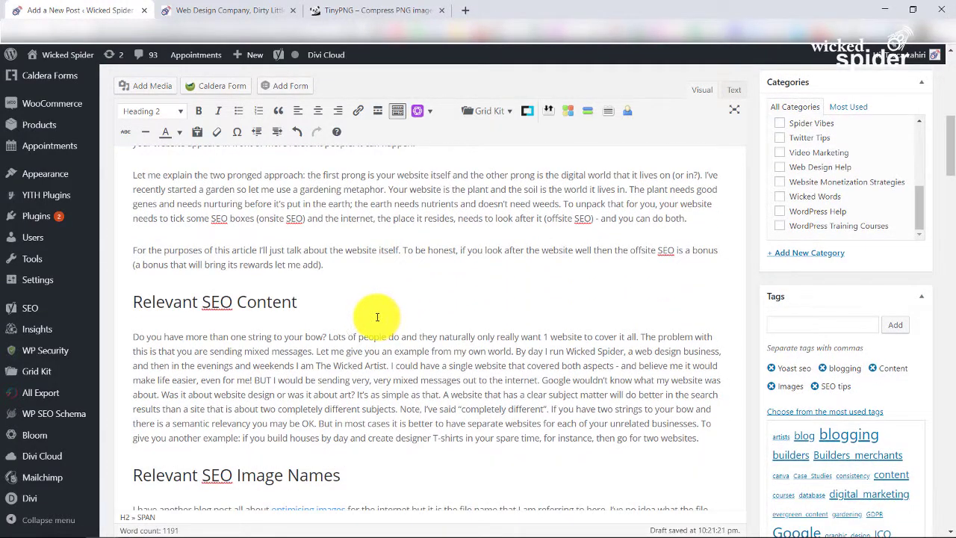
{"action": "scroll", "coordinate": [377, 317], "scroll_direction": "down", "scroll_amount": 6}
{"action": "scroll", "coordinate": [755, 273], "scroll_direction": "up", "scroll_amount": 7}
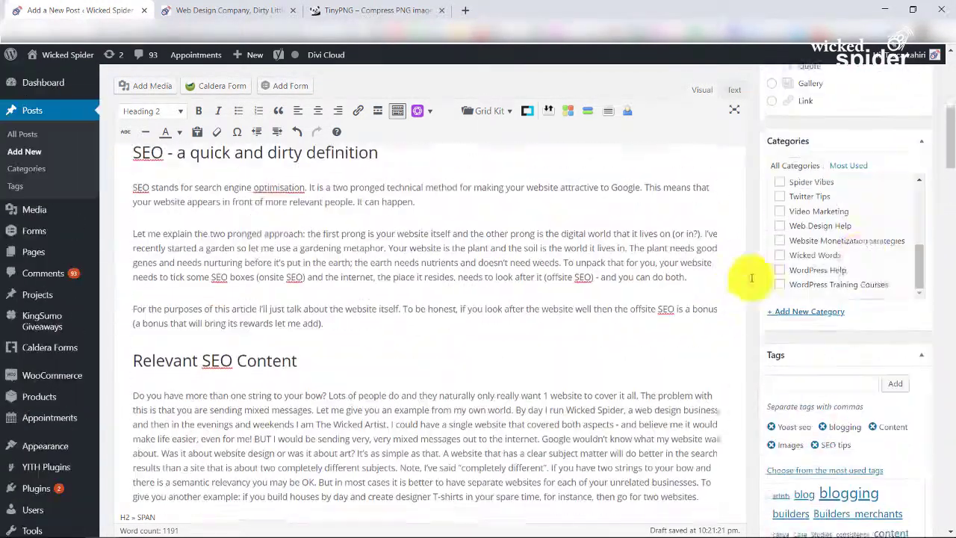
Step: Check the category, tags and featured image assigned to the post
{"action": "scroll", "coordinate": [864, 261], "scroll_direction": "up", "scroll_amount": 2}
{"action": "scroll", "coordinate": [867, 224], "scroll_direction": "up", "scroll_amount": 7}
{"action": "scroll", "coordinate": [866, 314], "scroll_direction": "down", "scroll_amount": 5}
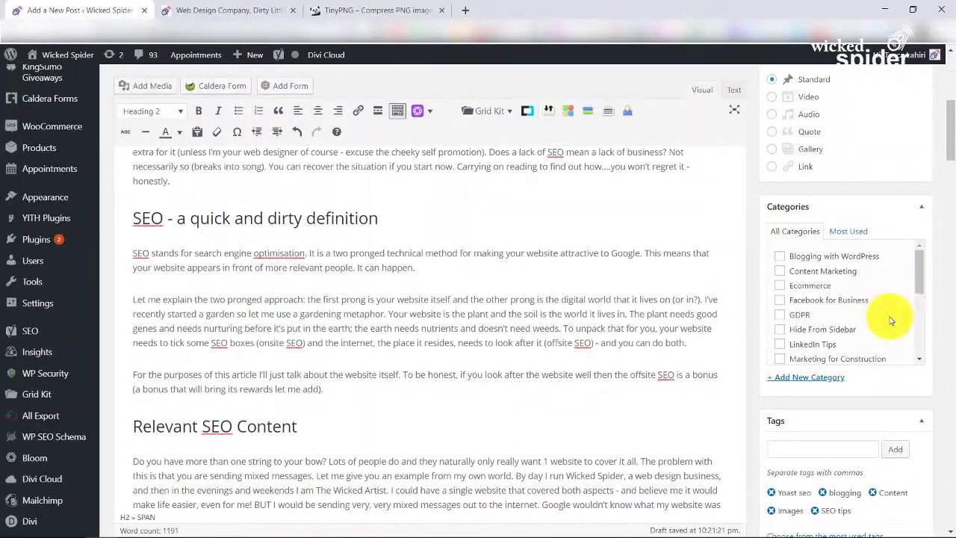
{"action": "scroll", "coordinate": [918, 291], "scroll_direction": "down", "scroll_amount": 3}
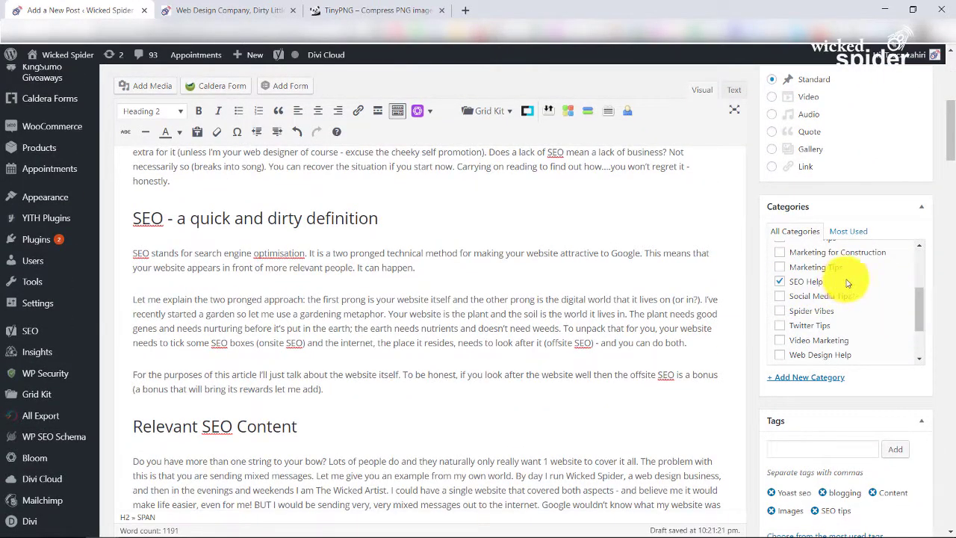
{"action": "scroll", "coordinate": [886, 318], "scroll_direction": "down", "scroll_amount": 2}
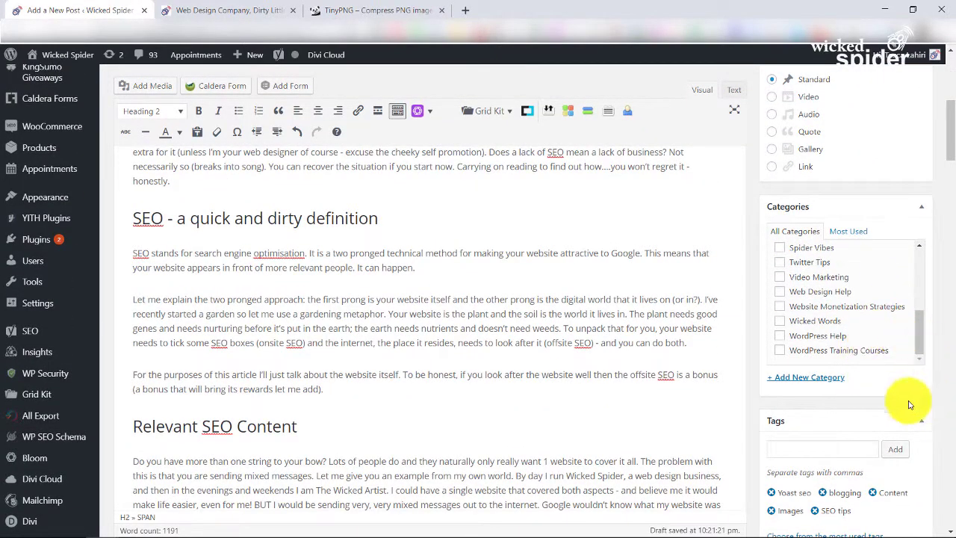
{"action": "scroll", "coordinate": [896, 403], "scroll_direction": "down", "scroll_amount": 3}
{"action": "scroll", "coordinate": [848, 370], "scroll_direction": "down", "scroll_amount": 8}
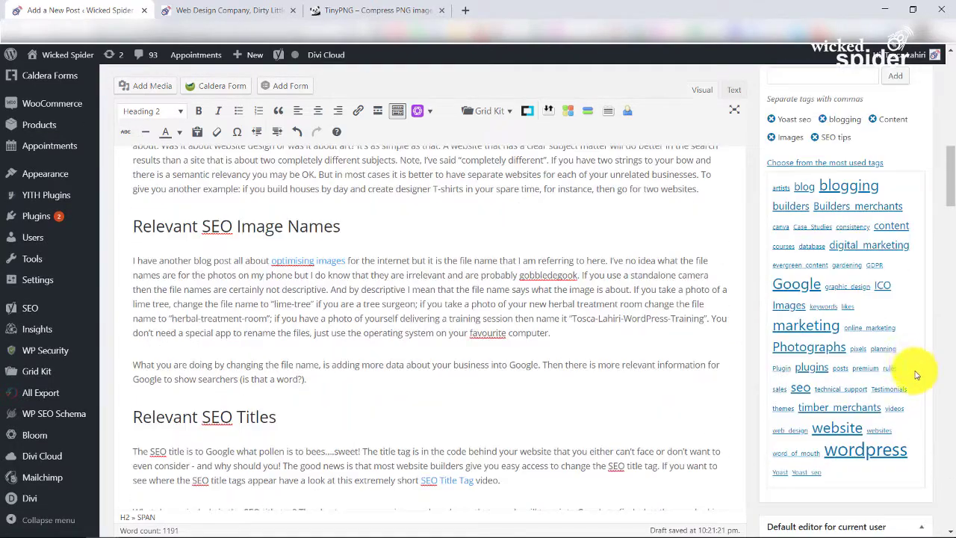
{"action": "scroll", "coordinate": [904, 422], "scroll_direction": "down", "scroll_amount": 3}
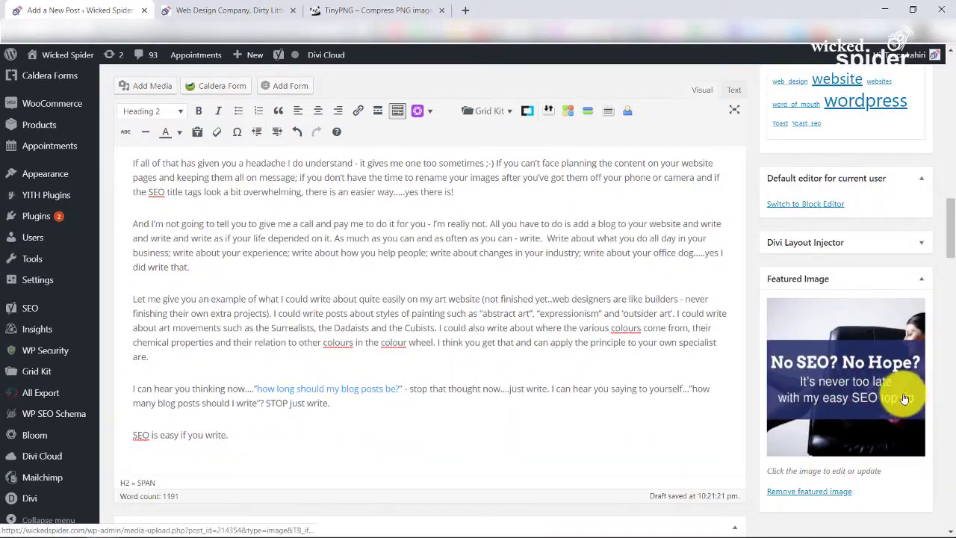
Step: Set the post's publication date to May 1, 2019 instead of publishing immediately
{"action": "scroll", "coordinate": [851, 392], "scroll_direction": "up", "scroll_amount": 15}
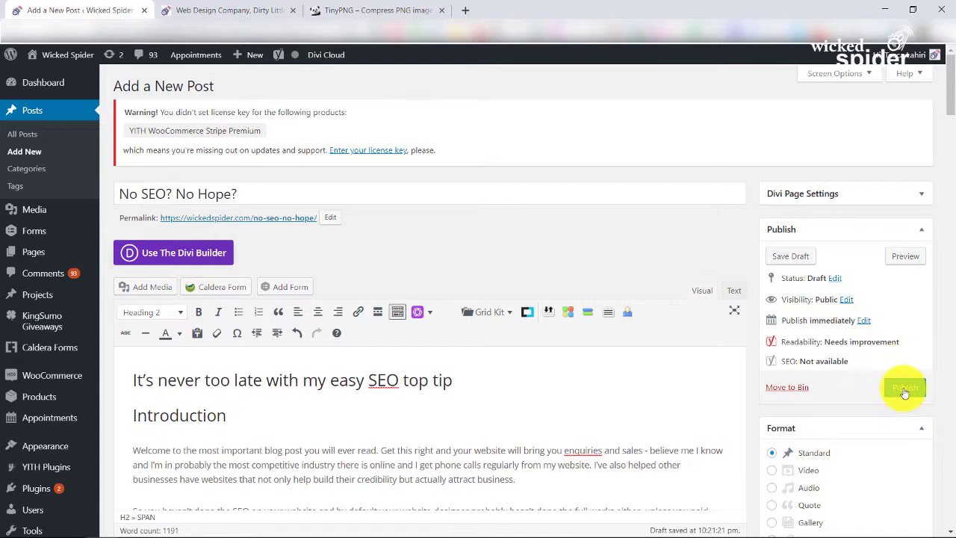
{"action": "left_click", "coordinate": [869, 323]}
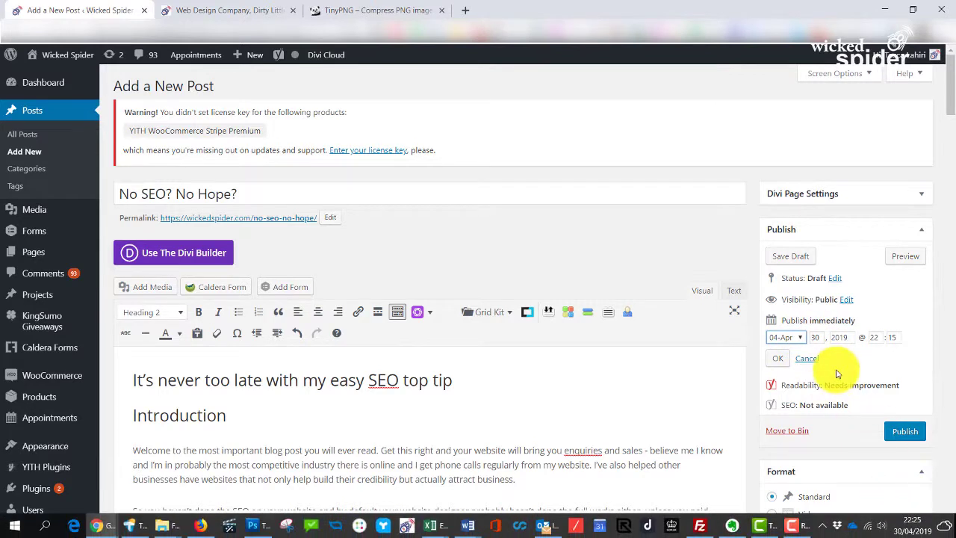
{"action": "left_click", "coordinate": [798, 341]}
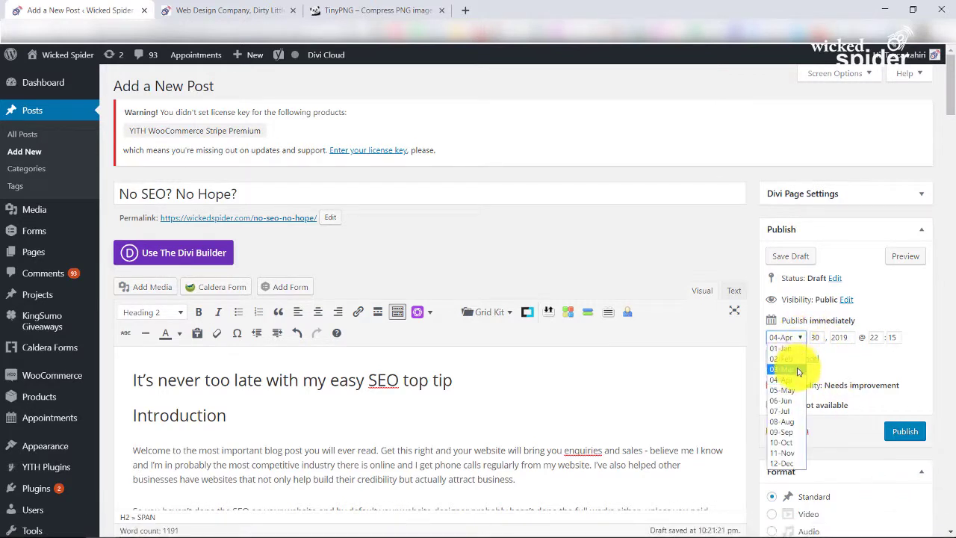
{"action": "left_click", "coordinate": [794, 391]}
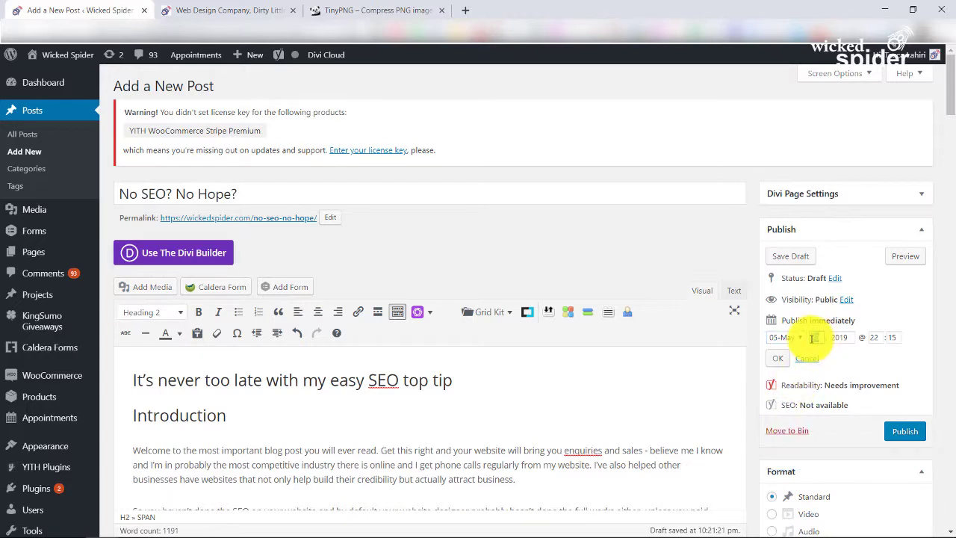
{"action": "left_click", "coordinate": [778, 359]}
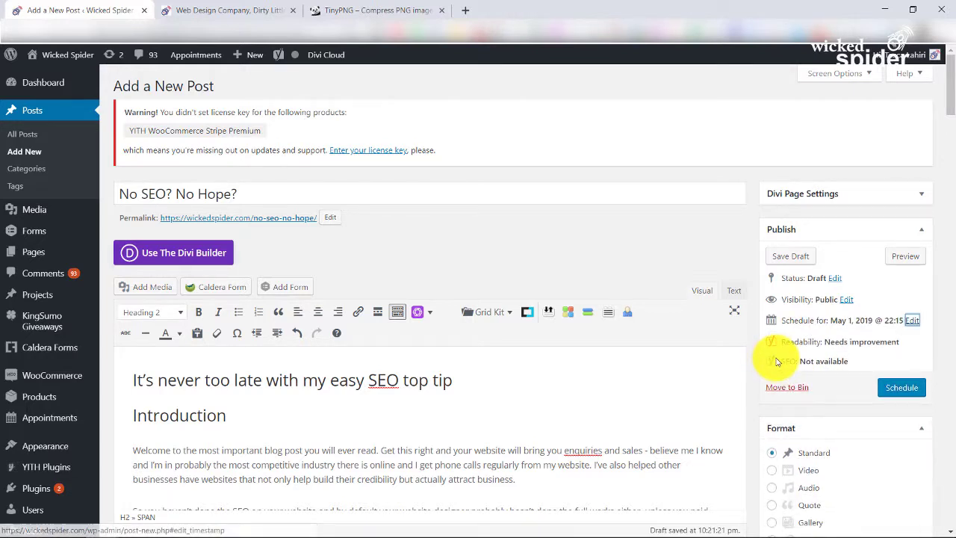
{"action": "left_click", "coordinate": [901, 388]}
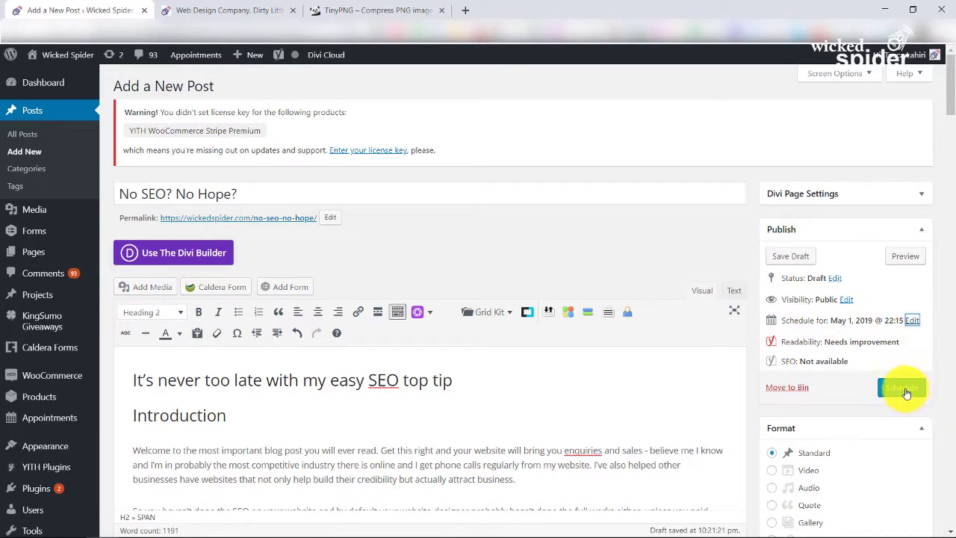
Step: Set the scheduled publication time to 07:15 and save the post as a draft
{"action": "left_click", "coordinate": [912, 321]}
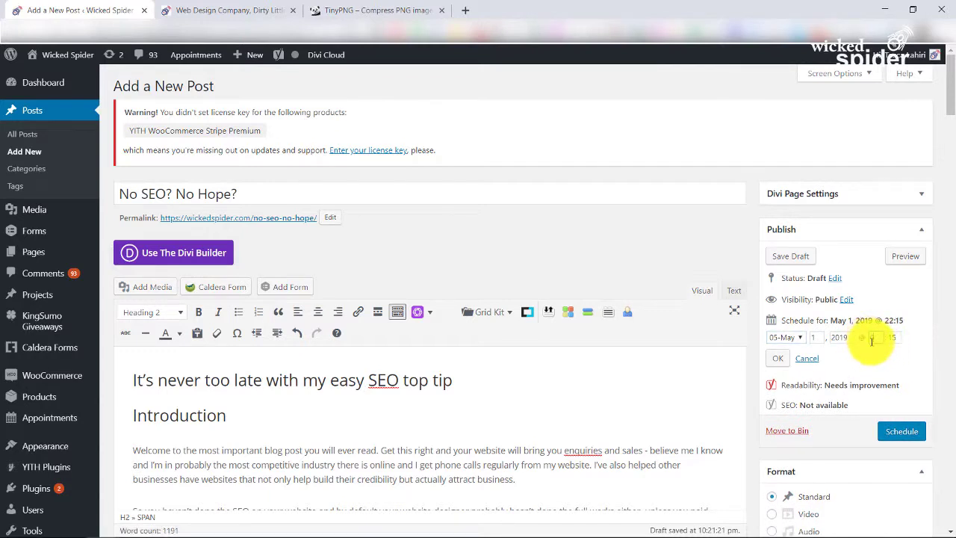
{"action": "left_click", "coordinate": [778, 358]}
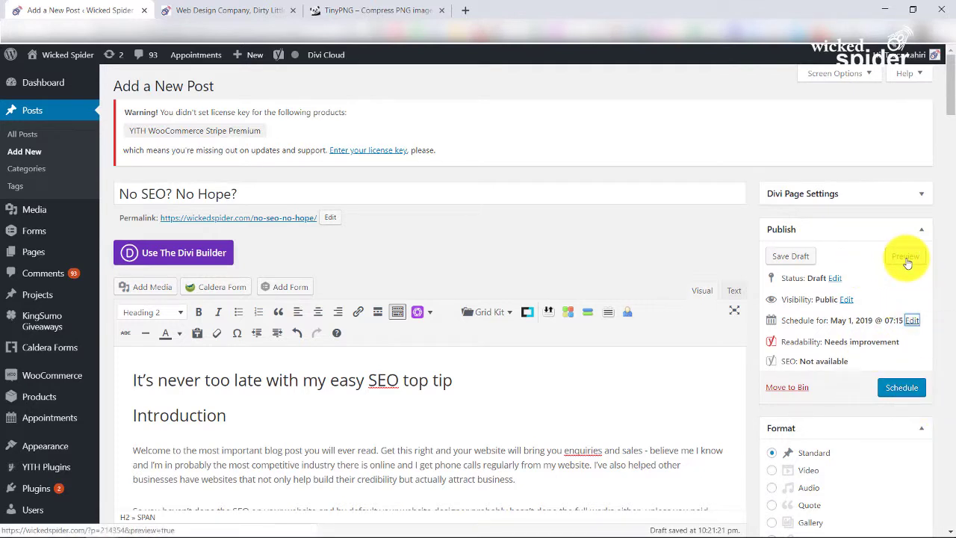
{"action": "left_click", "coordinate": [800, 262]}
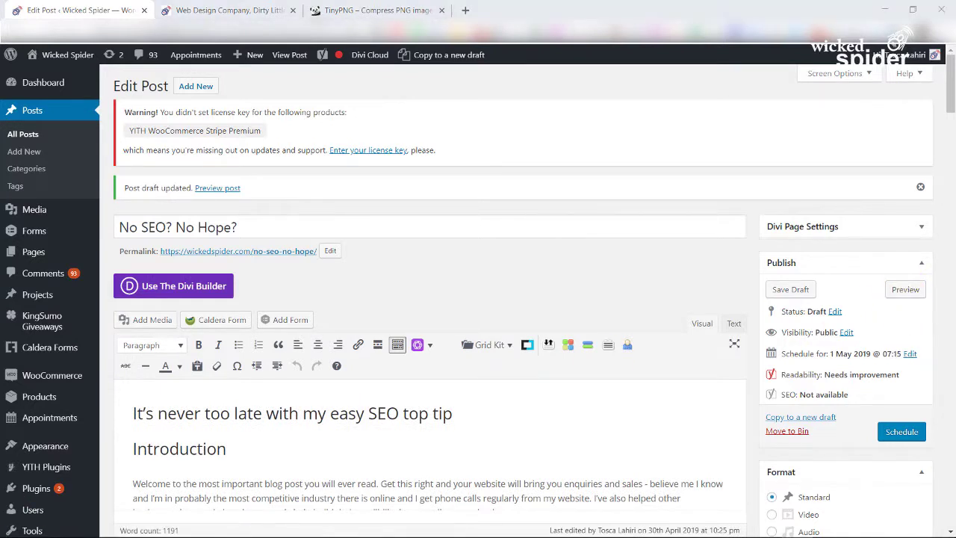
Step: Preview the post on the site and examine its title, category line, featured image and opening content
{"action": "left_click", "coordinate": [903, 292]}
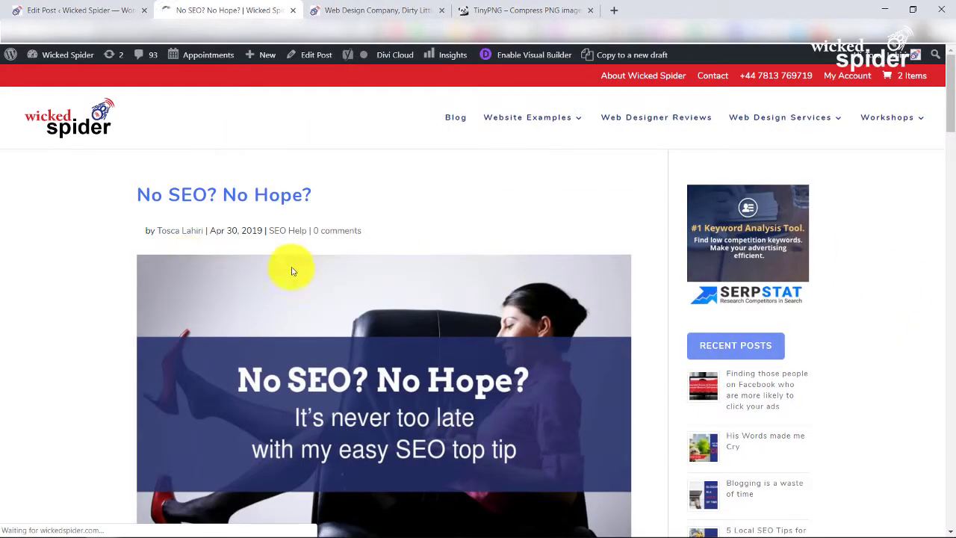
{"action": "scroll", "coordinate": [301, 280], "scroll_direction": "down", "scroll_amount": 2}
{"action": "scroll", "coordinate": [299, 278], "scroll_direction": "up", "scroll_amount": 2}
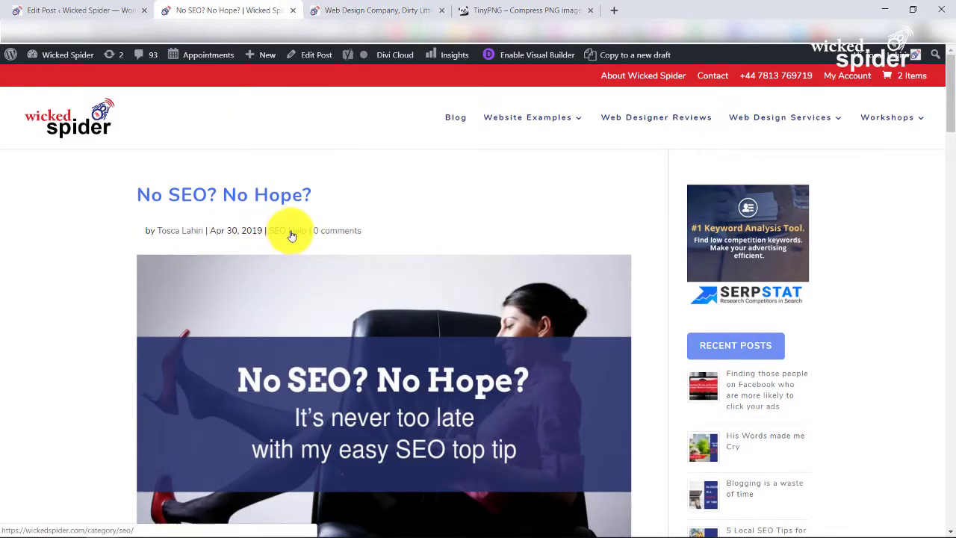
{"action": "scroll", "coordinate": [292, 235], "scroll_direction": "down", "scroll_amount": 6}
{"action": "scroll", "coordinate": [351, 239], "scroll_direction": "up", "scroll_amount": 4}
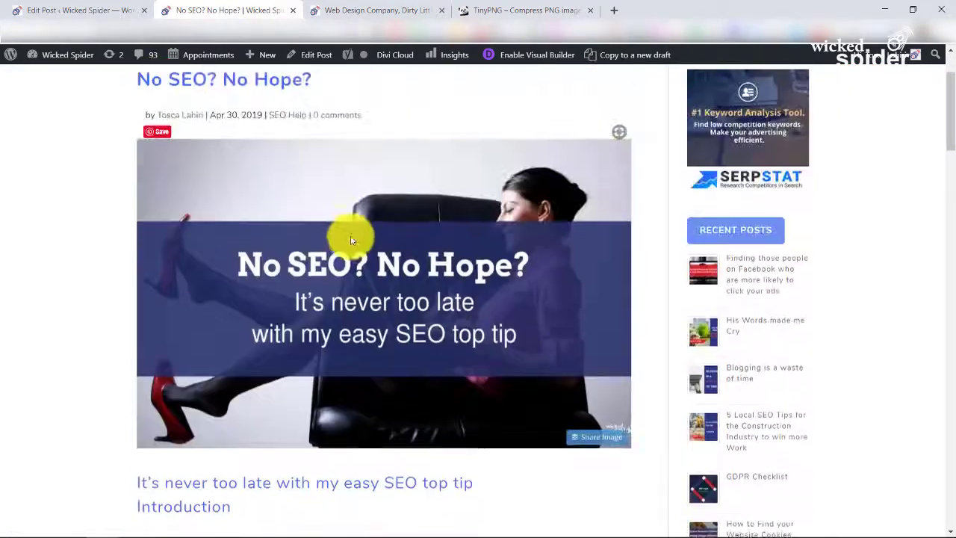
Step: Examine the previewed post's full body, from its section headings and links down to the author box and sharing icons
{"action": "scroll", "coordinate": [351, 240], "scroll_direction": "down", "scroll_amount": 12}
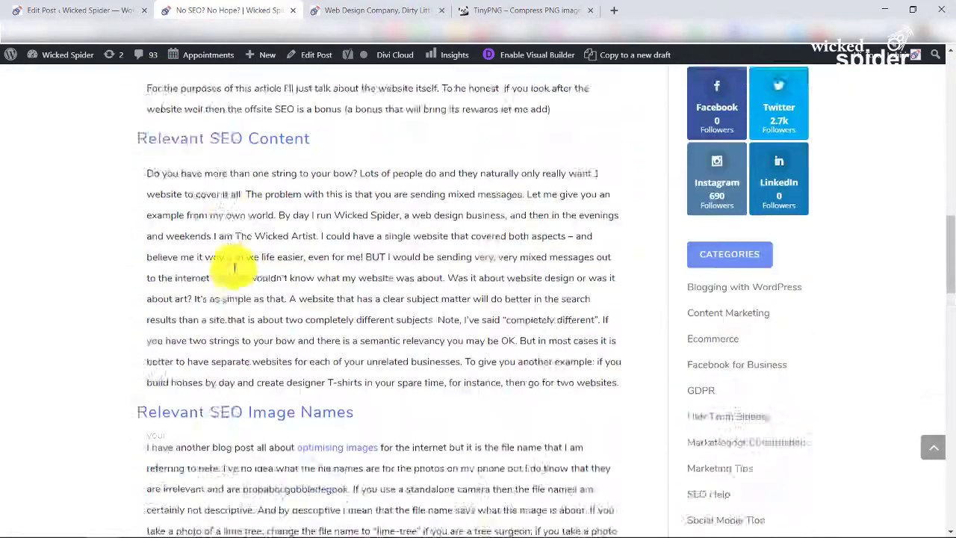
{"action": "scroll", "coordinate": [235, 267], "scroll_direction": "down", "scroll_amount": 16}
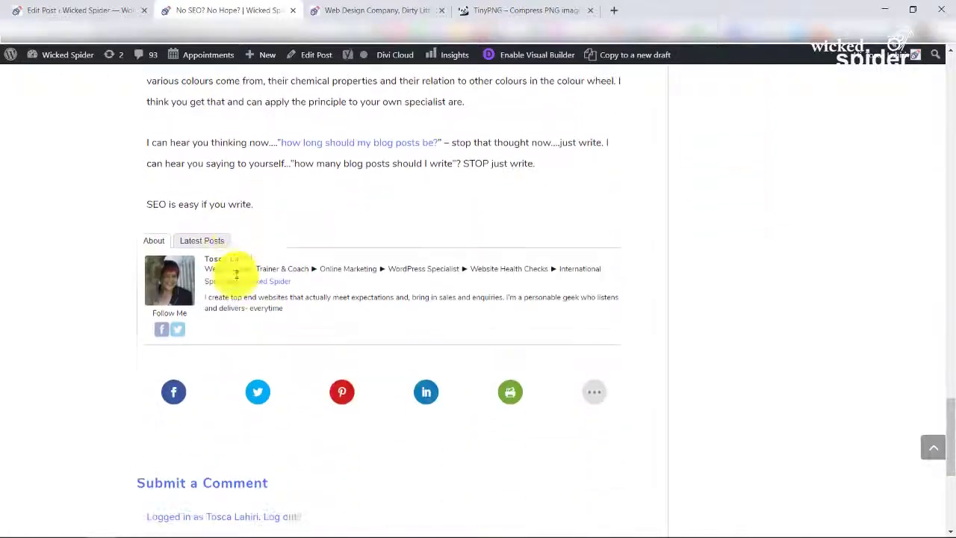
{"action": "scroll", "coordinate": [236, 274], "scroll_direction": "up", "scroll_amount": 12}
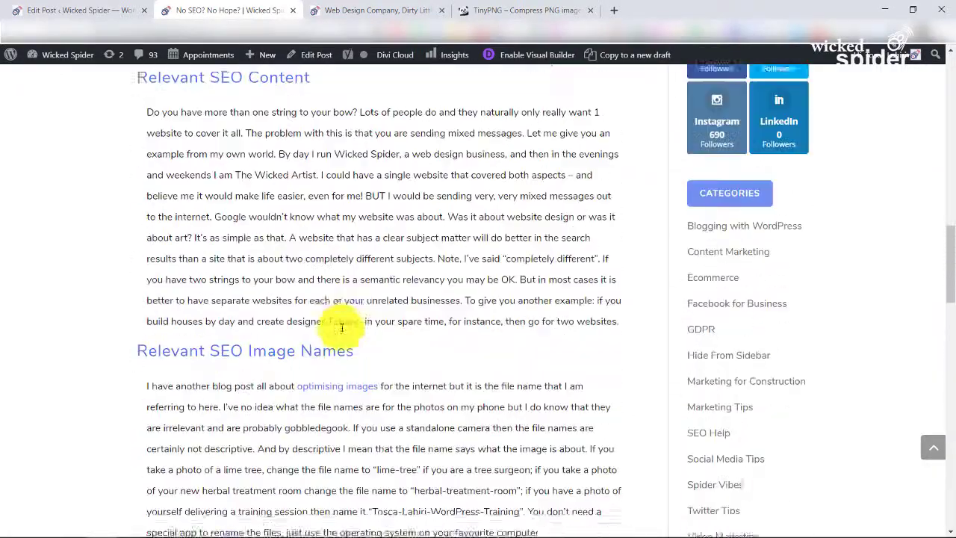
{"action": "scroll", "coordinate": [341, 326], "scroll_direction": "up", "scroll_amount": 15}
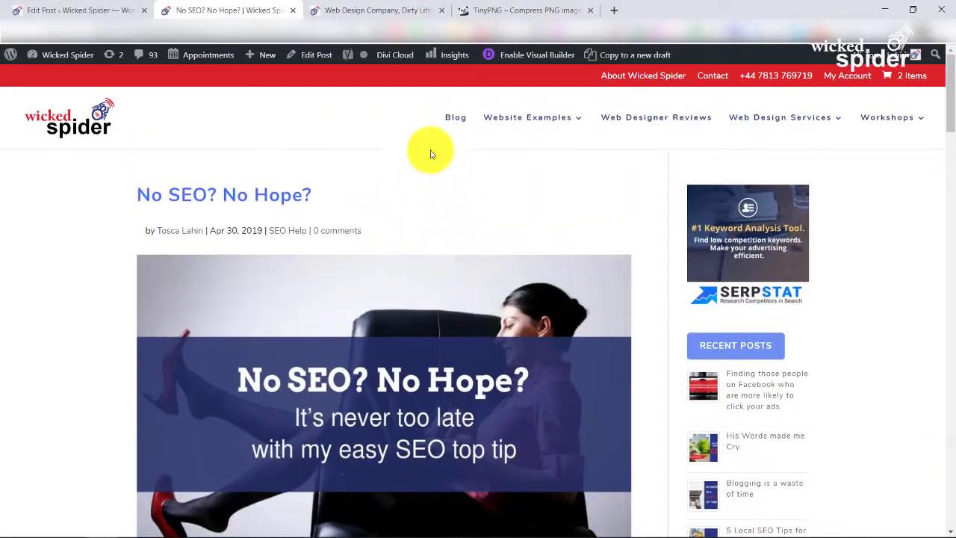
Step: Close the post preview and schedule the "No SEO? No Hope?" post for its set publication date and time
{"action": "left_click", "coordinate": [294, 10]}
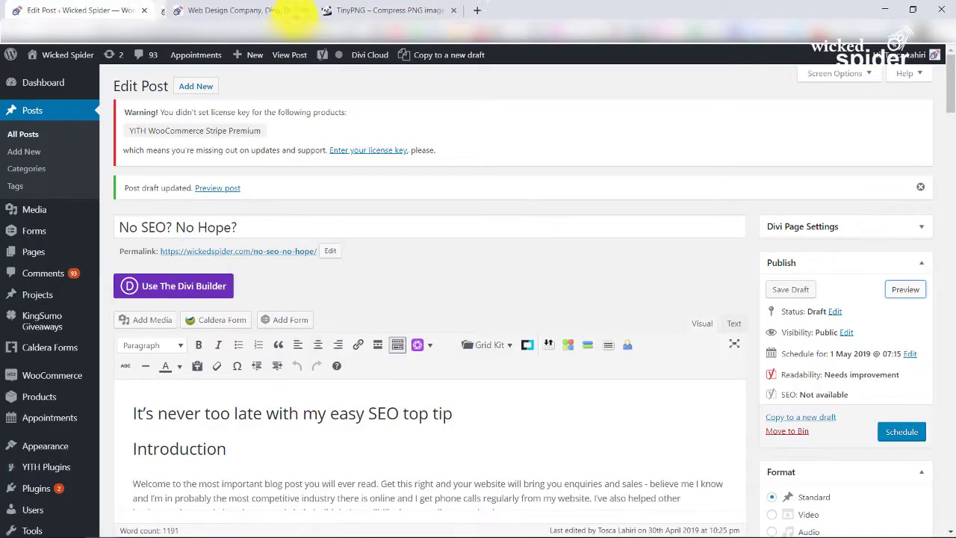
{"action": "scroll", "coordinate": [926, 391], "scroll_direction": "down", "scroll_amount": 1}
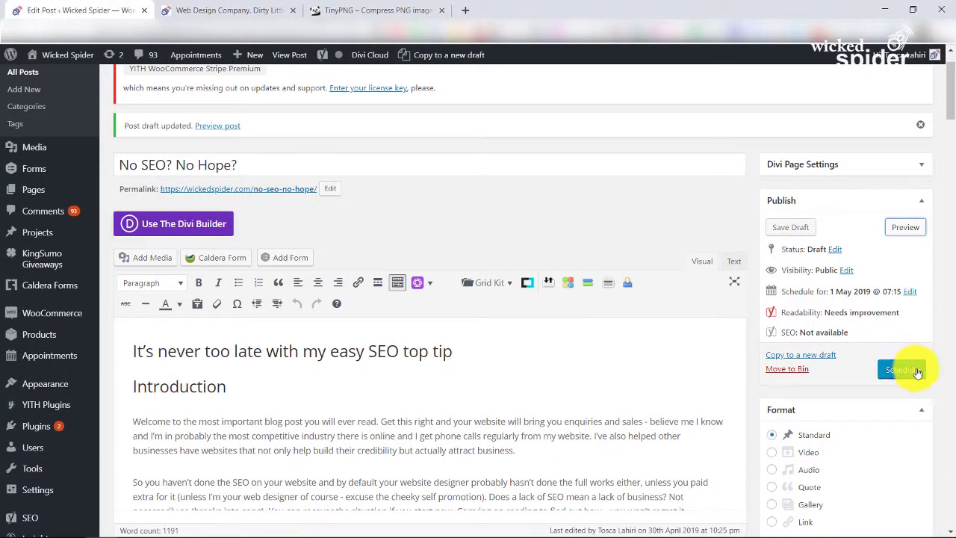
{"action": "left_click", "coordinate": [901, 370]}
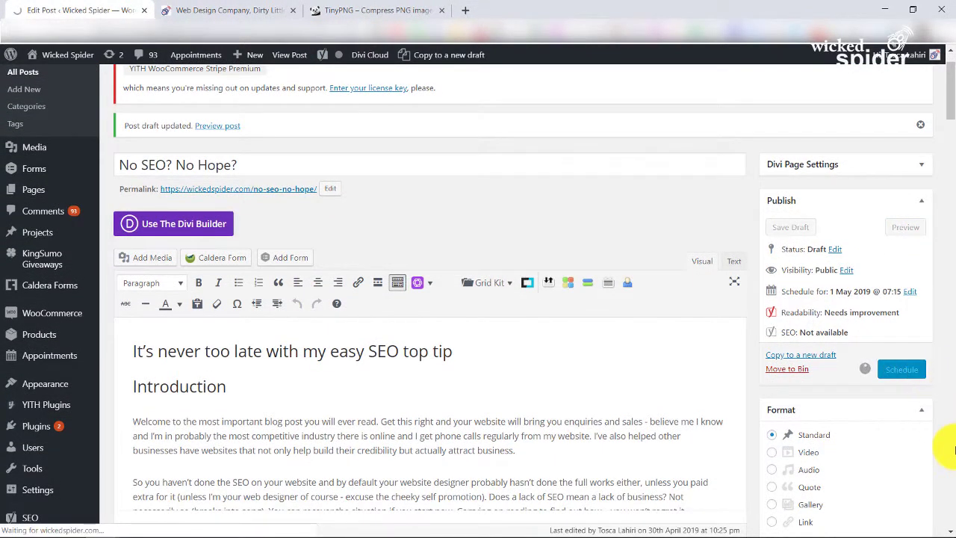